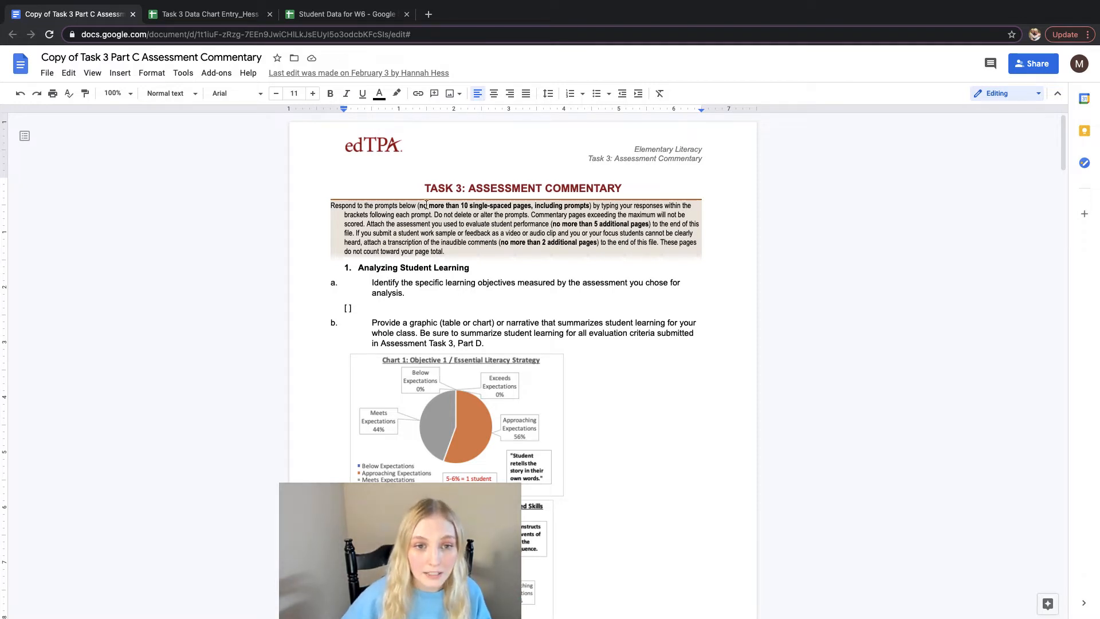
- Examine the Analyzing Student Learning section of the Task 3 commentary, including prompt b and its pie charts
drag(346, 267, 474, 267)
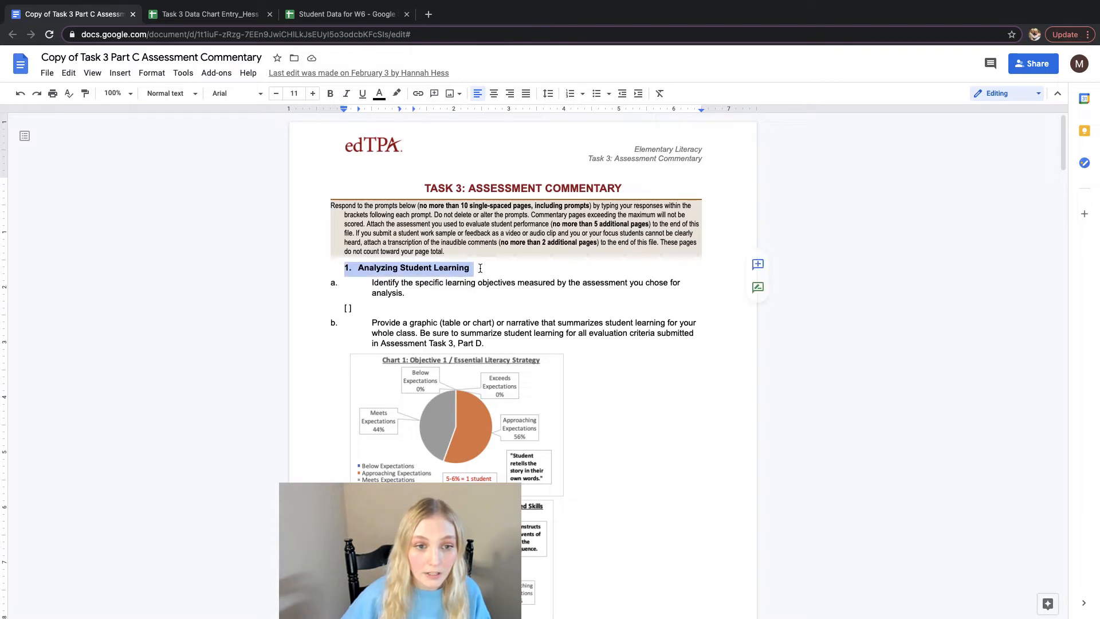
drag(330, 324, 371, 324)
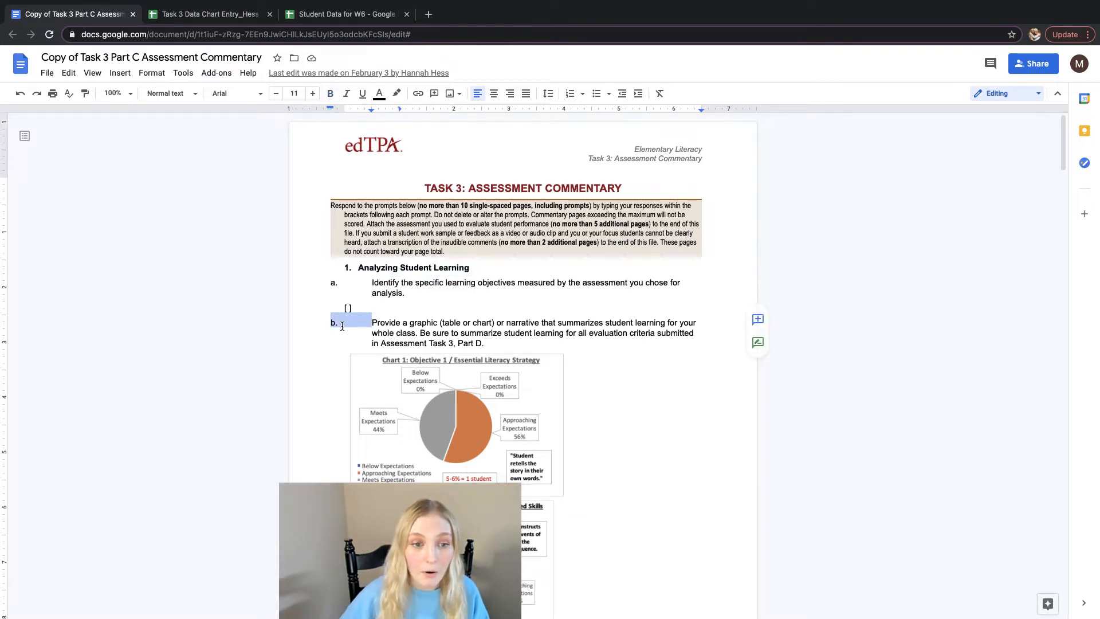
click(368, 324)
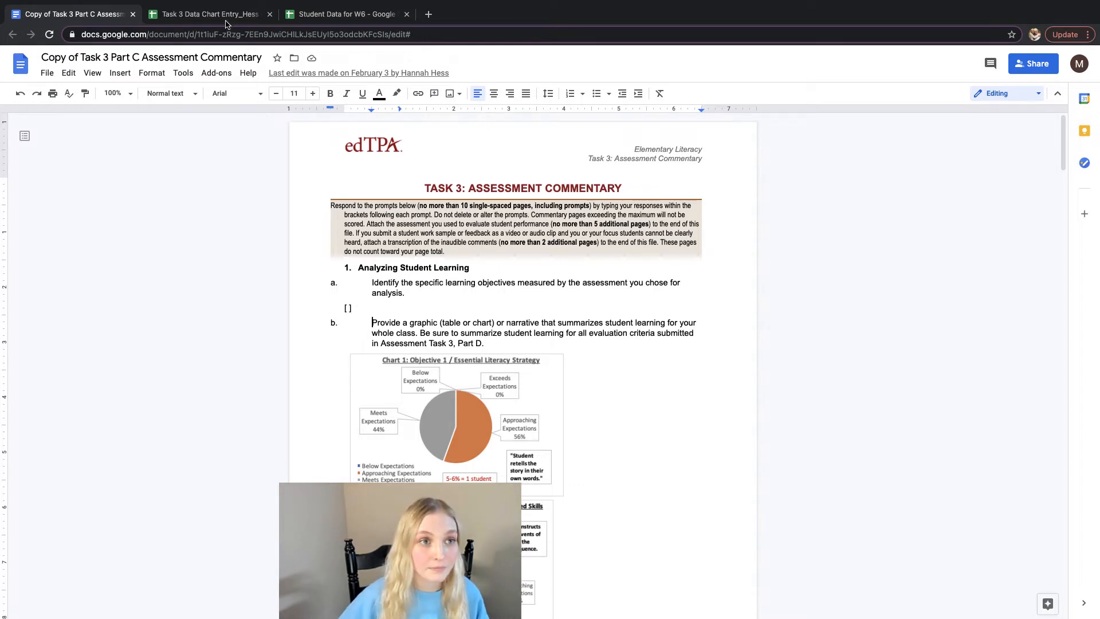
scroll(389, 317, down, 3)
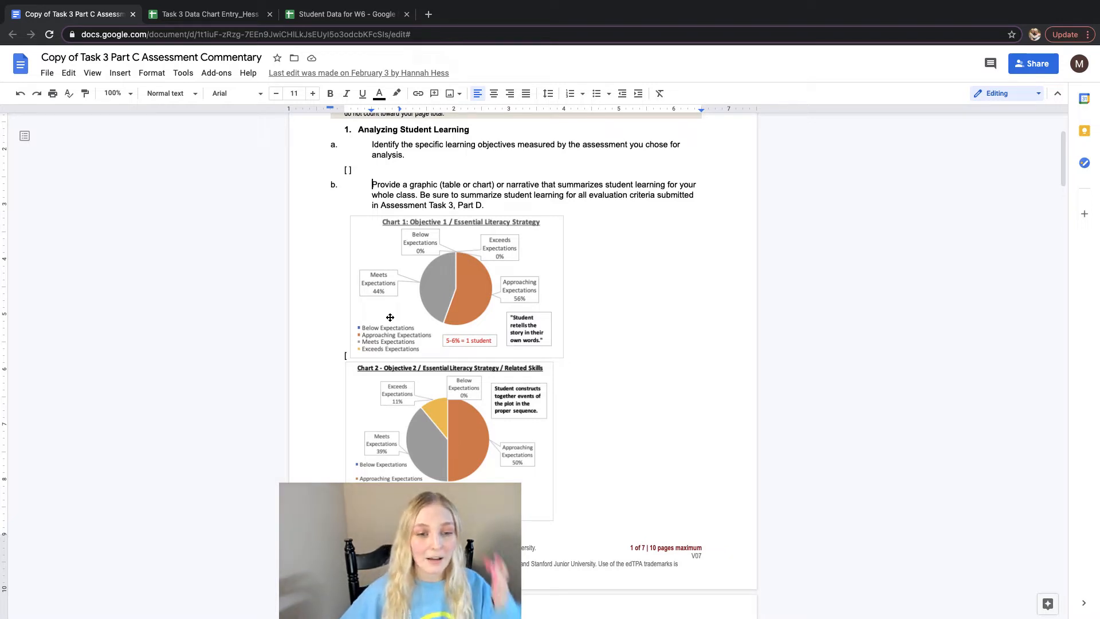
scroll(389, 317, down, 5)
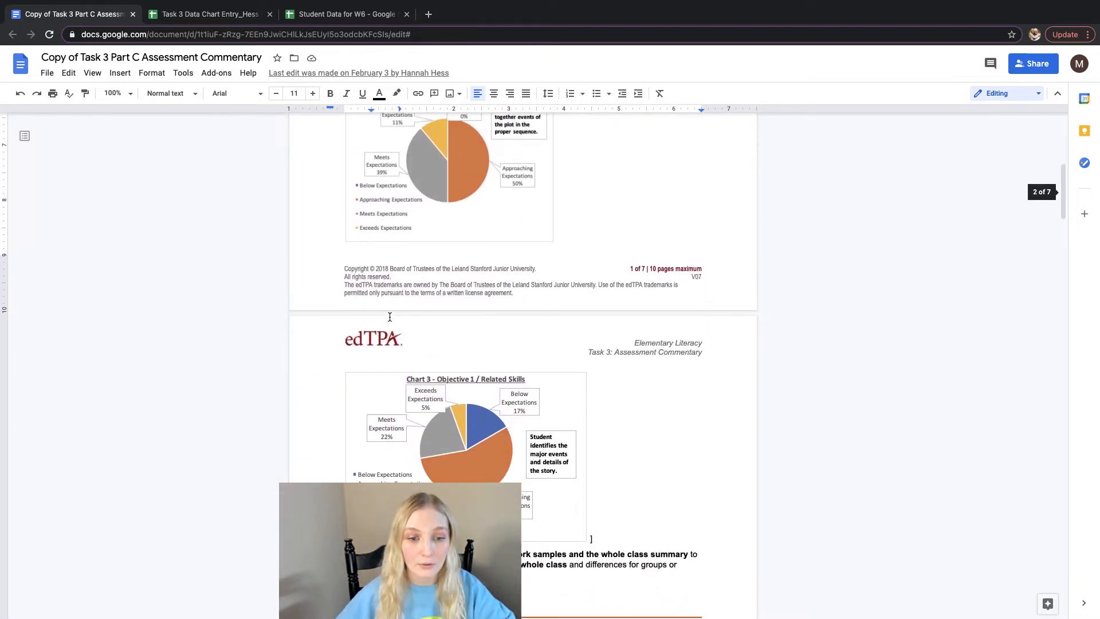
scroll(390, 317, up, 1)
scroll(390, 317, up, 3)
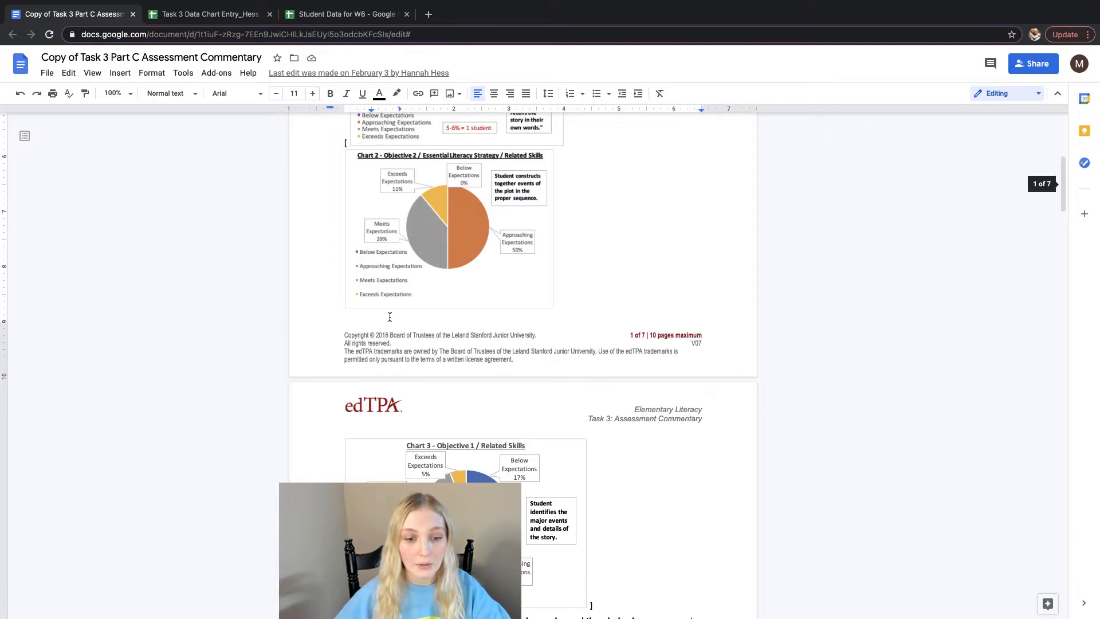
scroll(389, 317, up, 2)
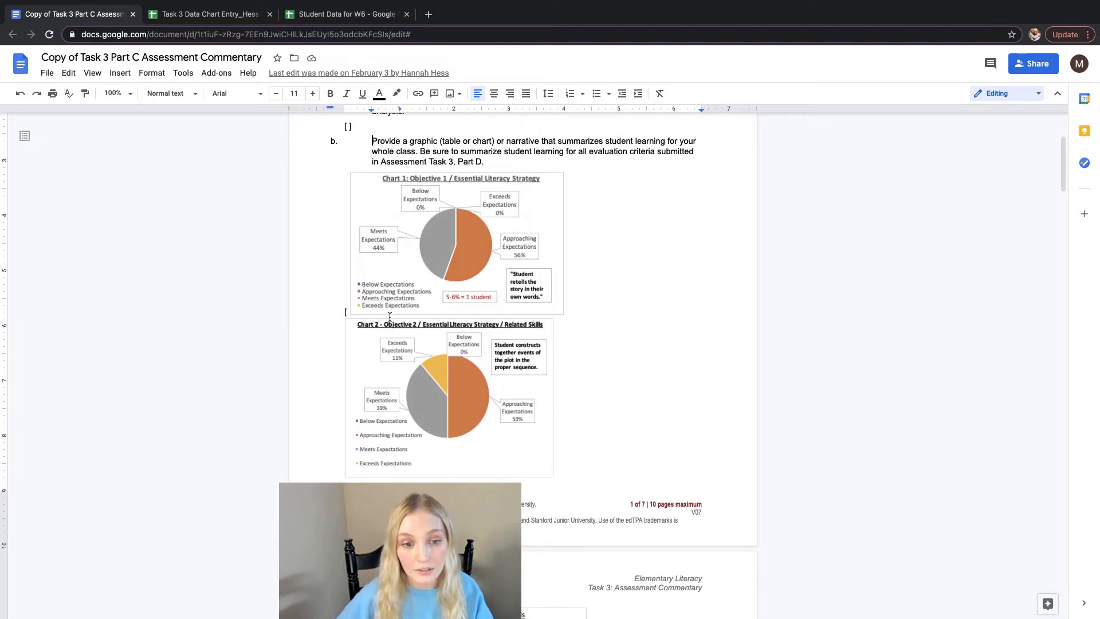
scroll(390, 317, up, 1)
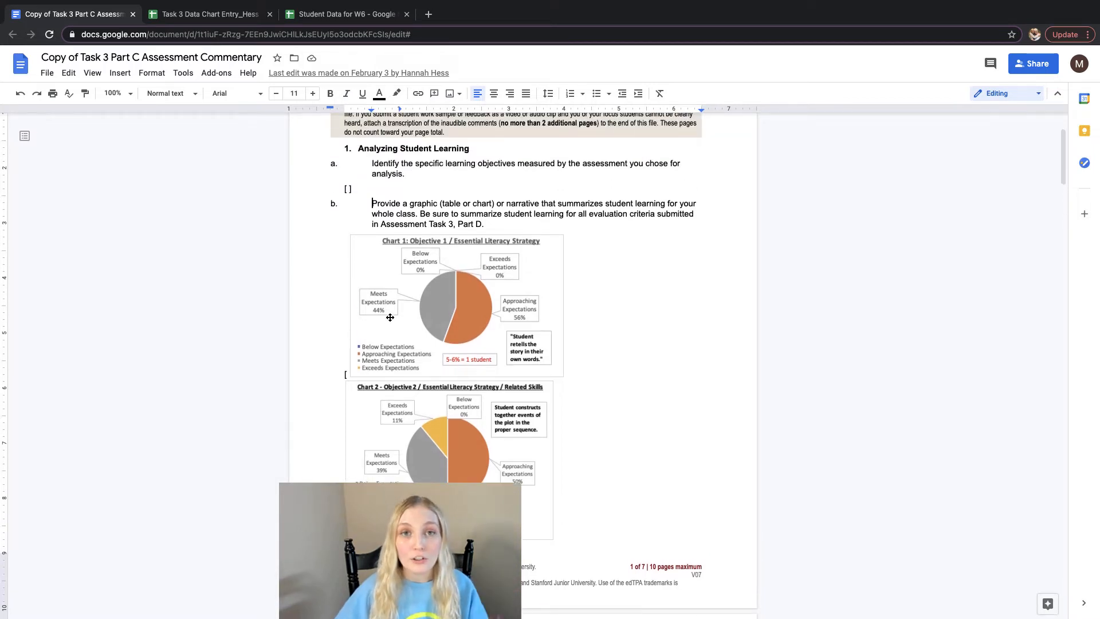
scroll(389, 317, up, 1)
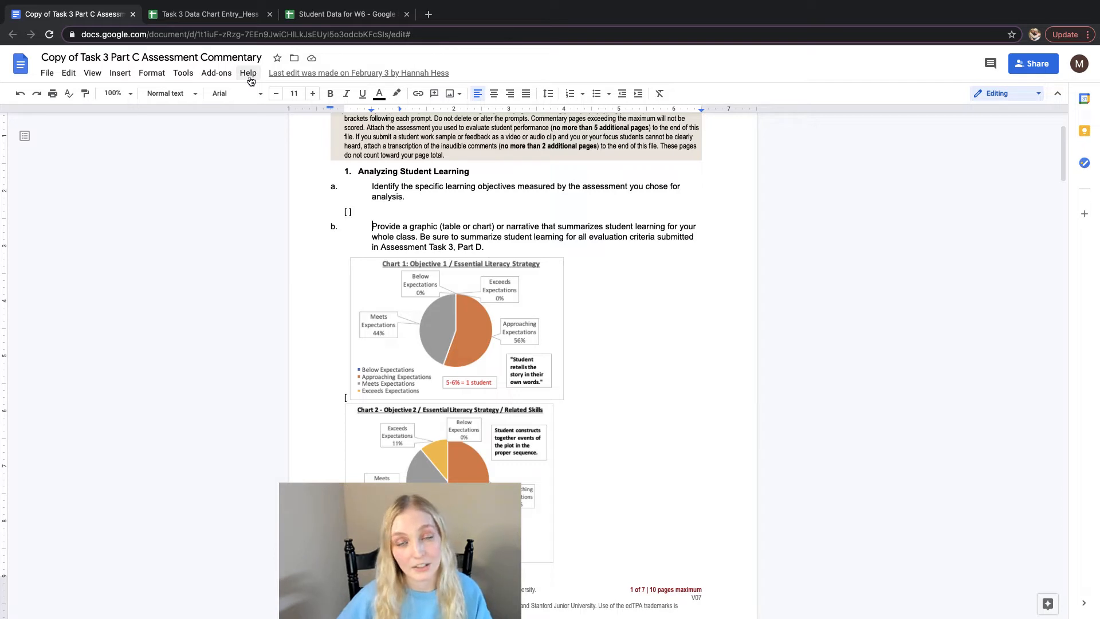
- Switch to the Task 3 Data Chart Entry spreadsheet and review the student tallies and pie charts on the Criteria 1, 2 and 3 sheets
click(189, 14)
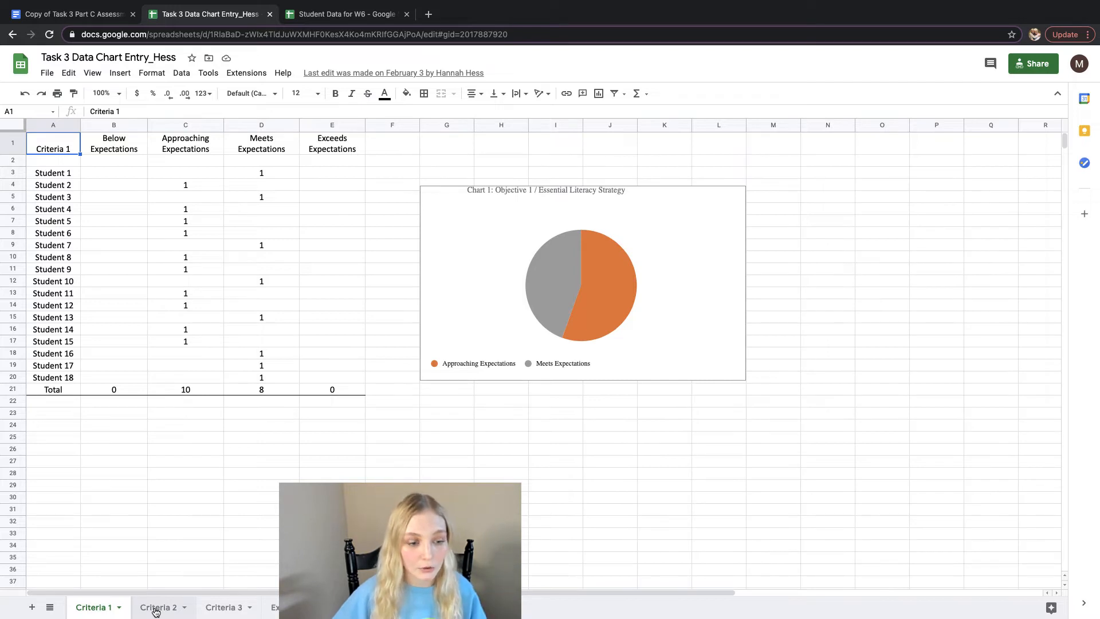
drag(69, 175, 75, 376)
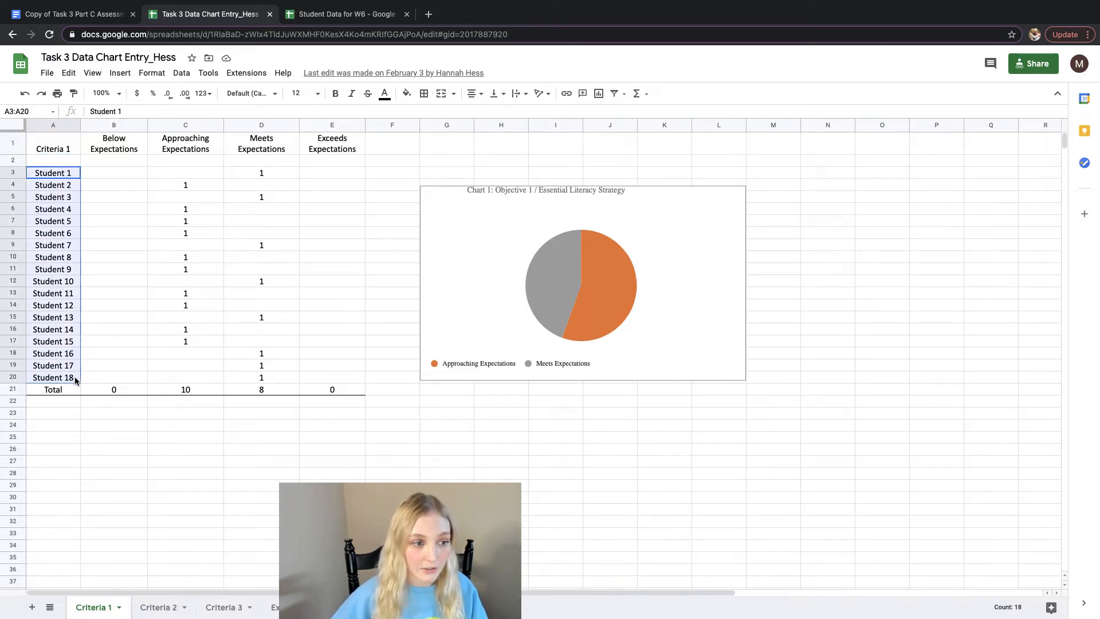
click(85, 415)
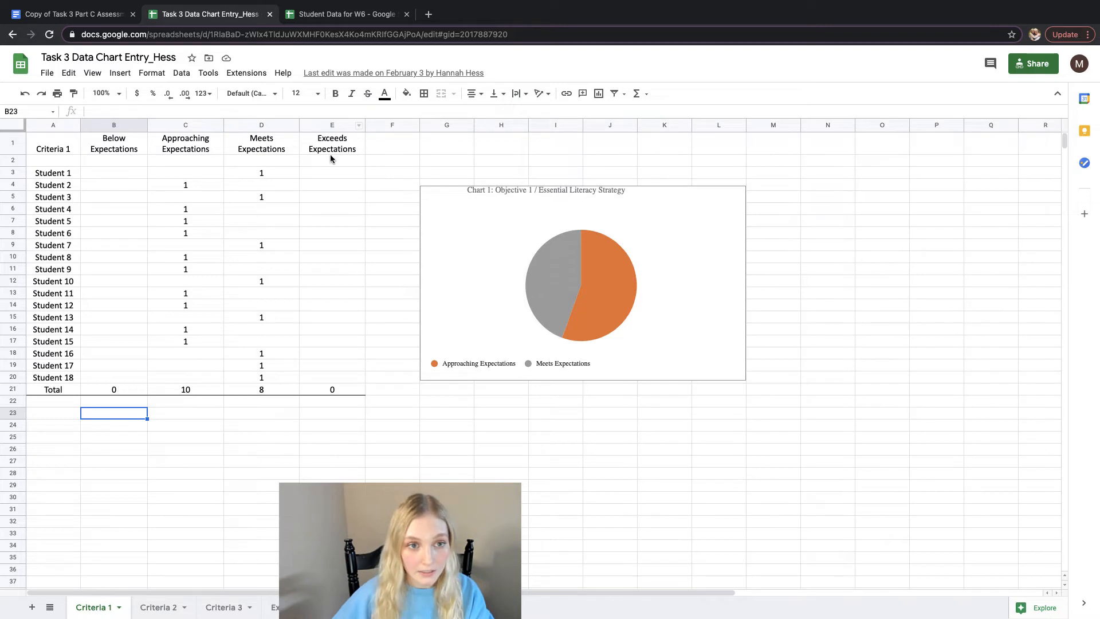
click(214, 185)
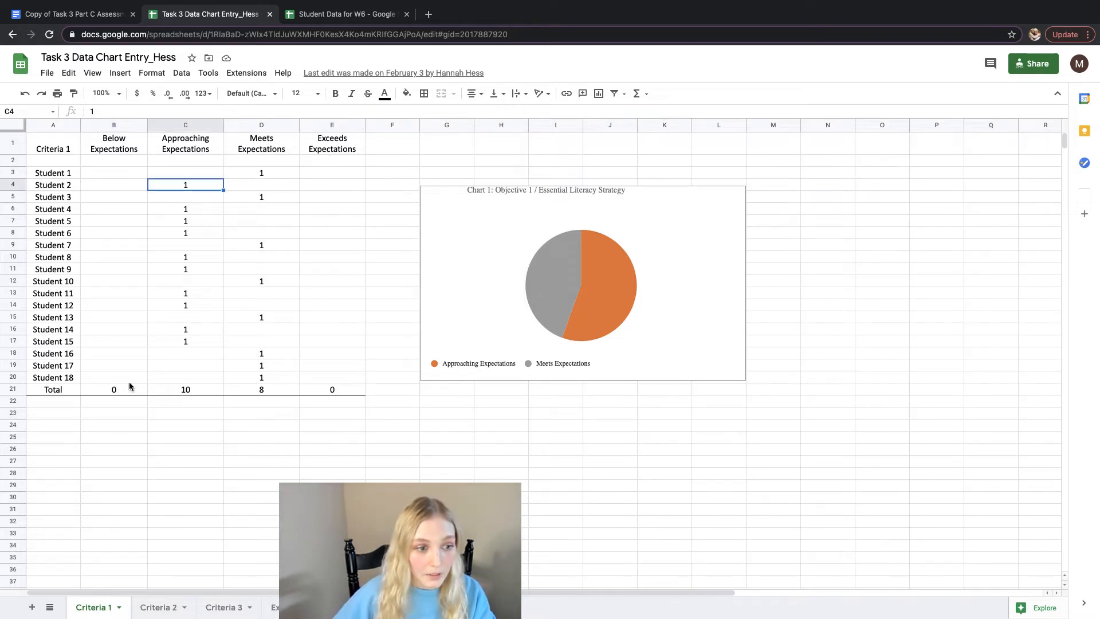
click(124, 411)
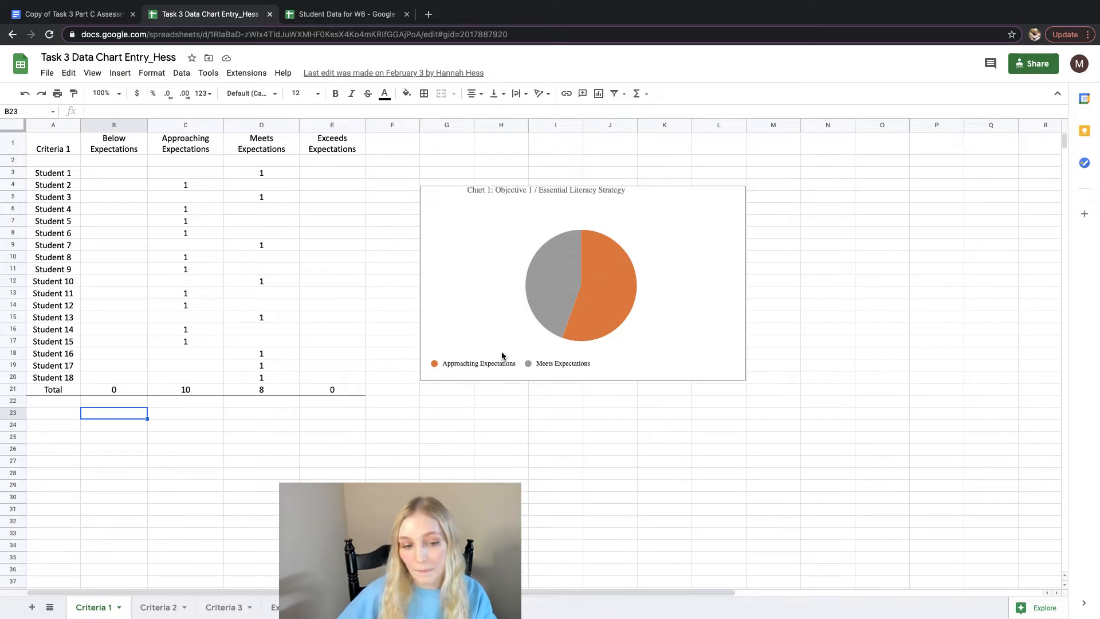
click(156, 607)
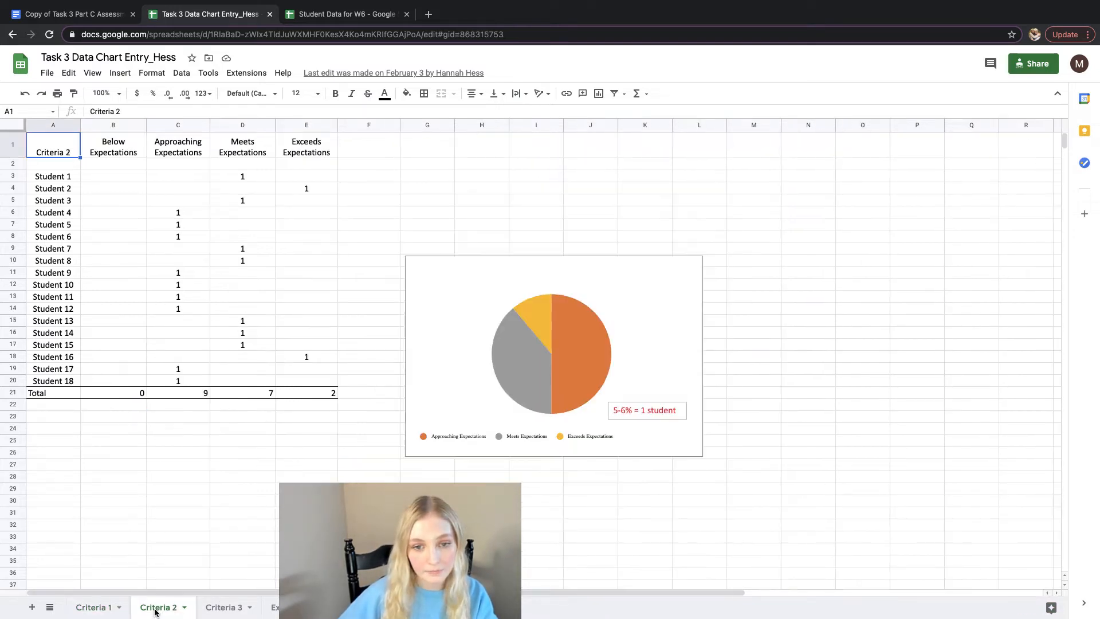
click(227, 612)
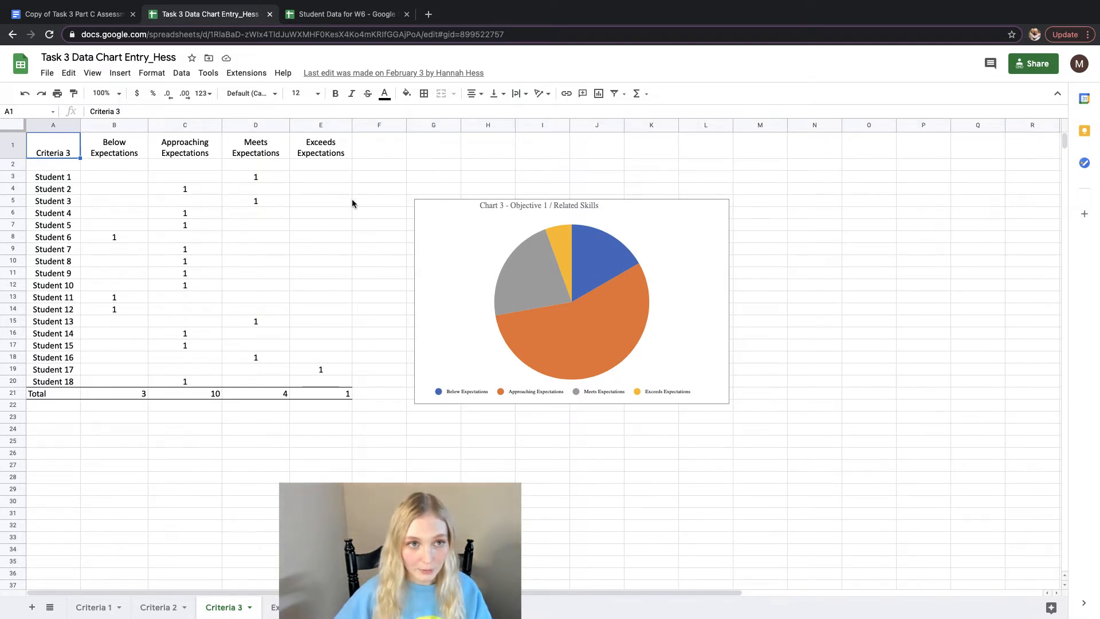
- Switch to the Student Data for W6 spreadsheet and review the Year 1, Year 2 and Y1 vs Y2 sheets, ending on Year 1
click(346, 16)
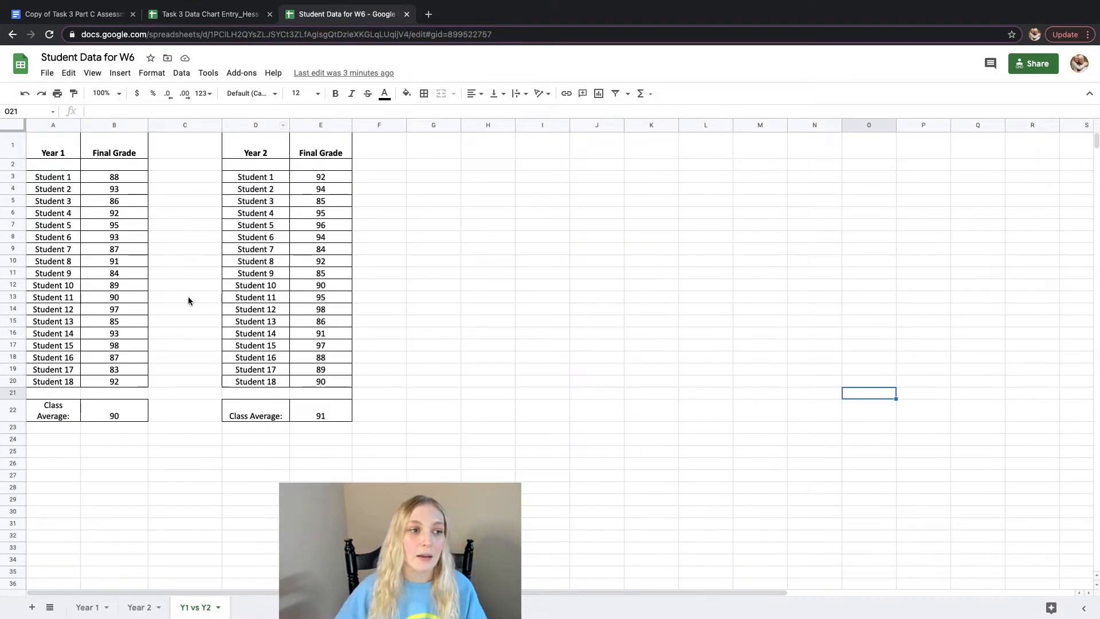
click(97, 609)
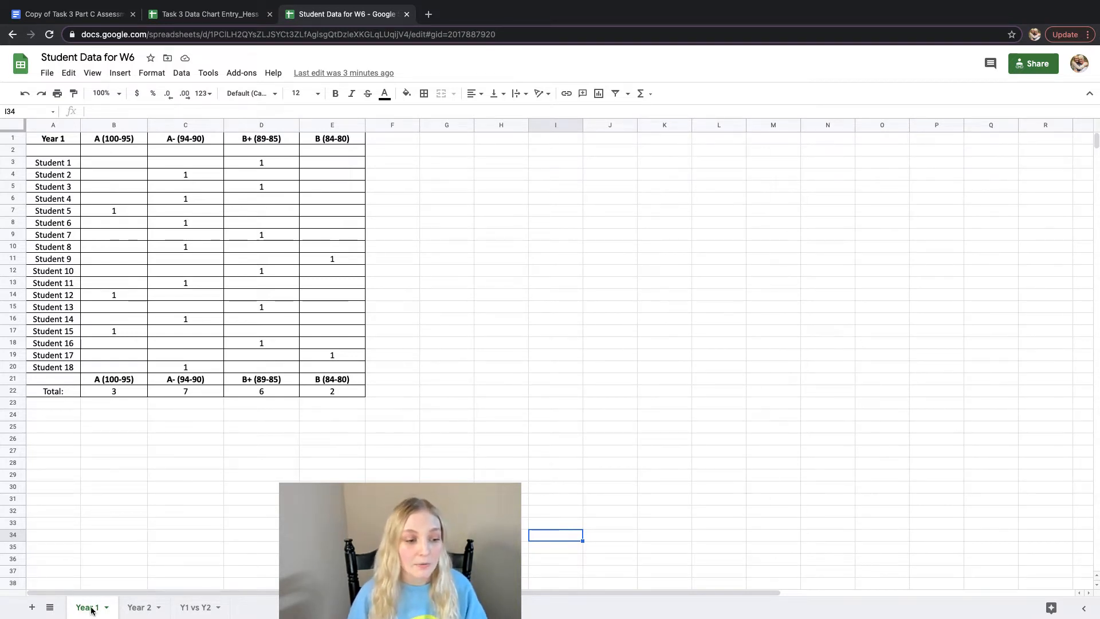
click(139, 607)
click(195, 608)
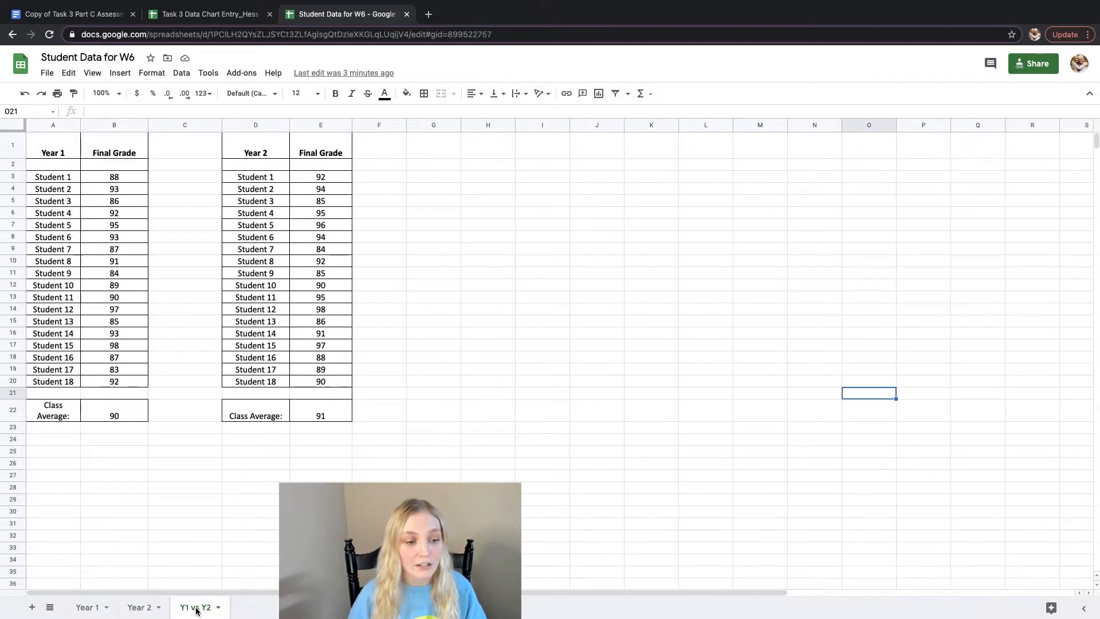
click(89, 608)
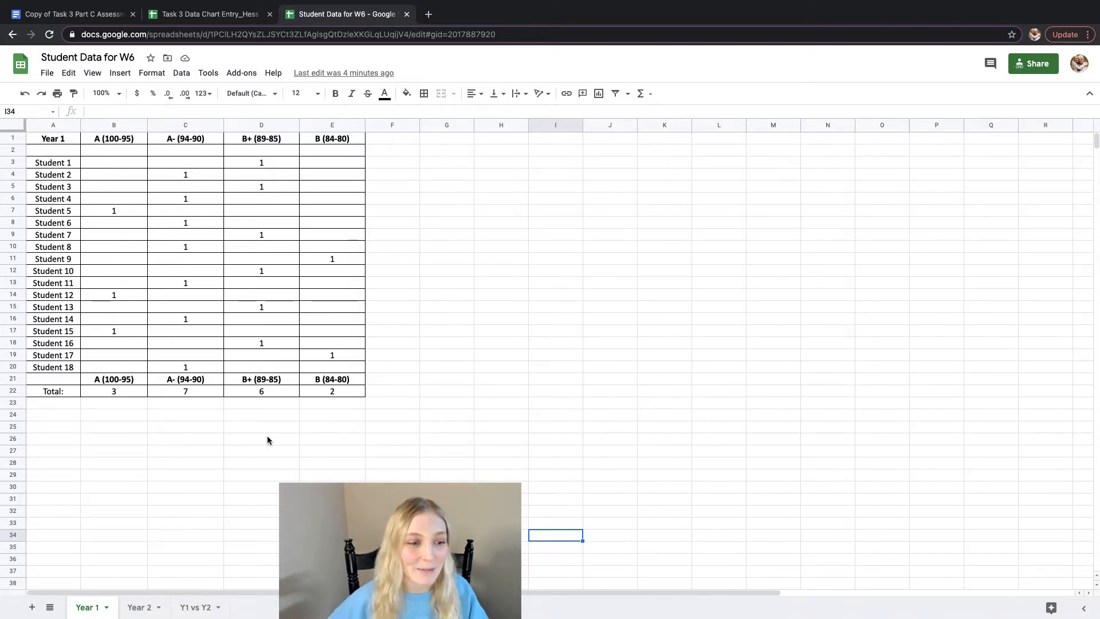
- Total the A (100-95) column of the Year 1 sheet in cell B22 with =SUM(B3:B20)
click(138, 394)
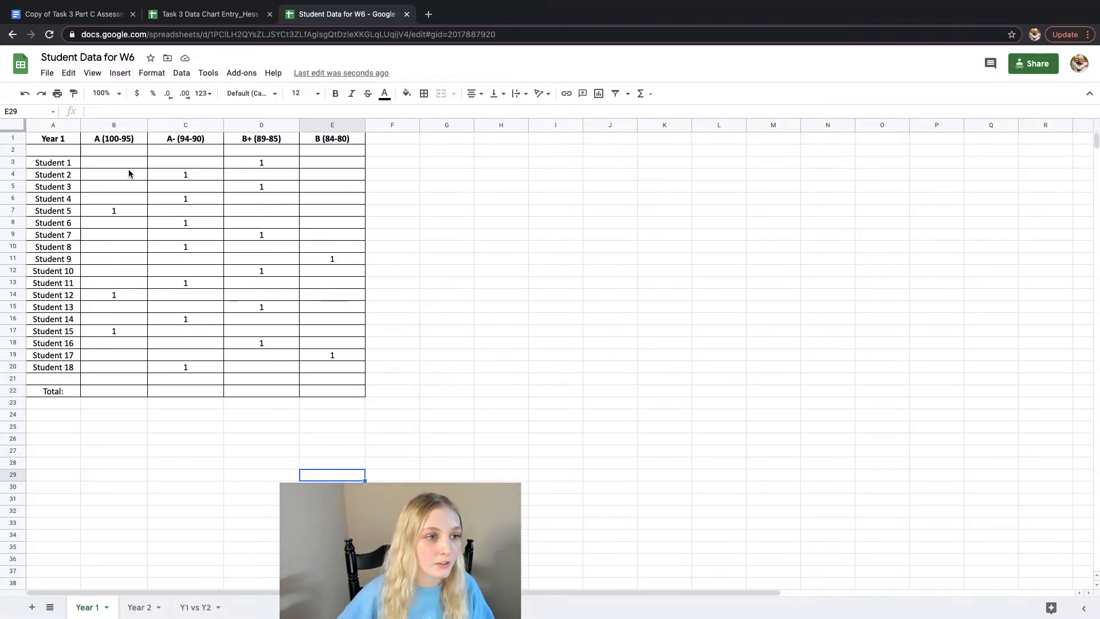
click(100, 392)
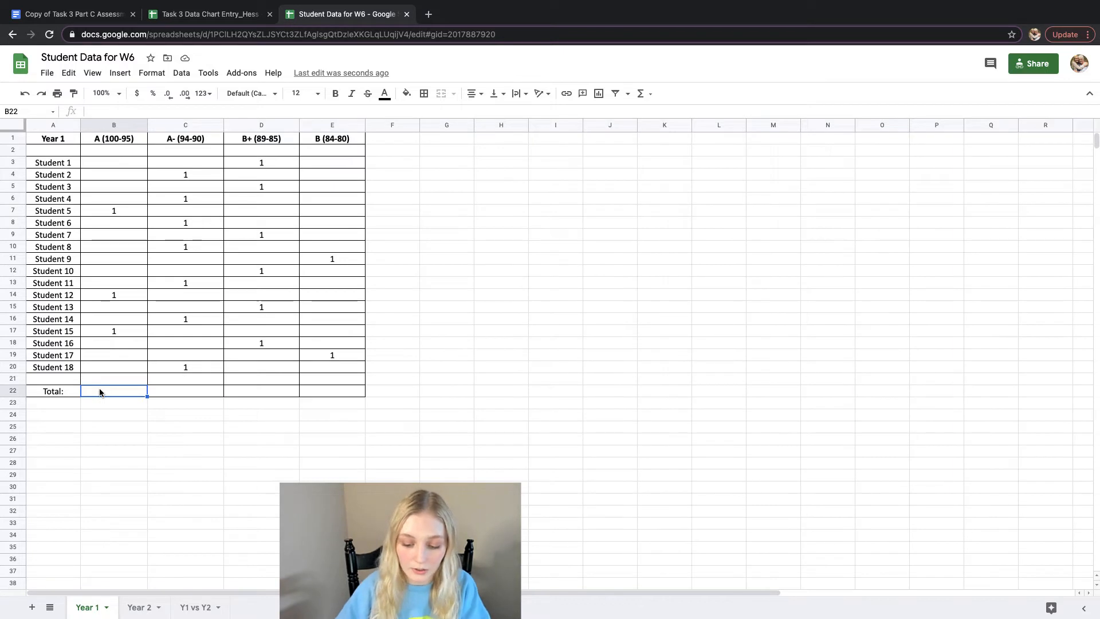
text(=)
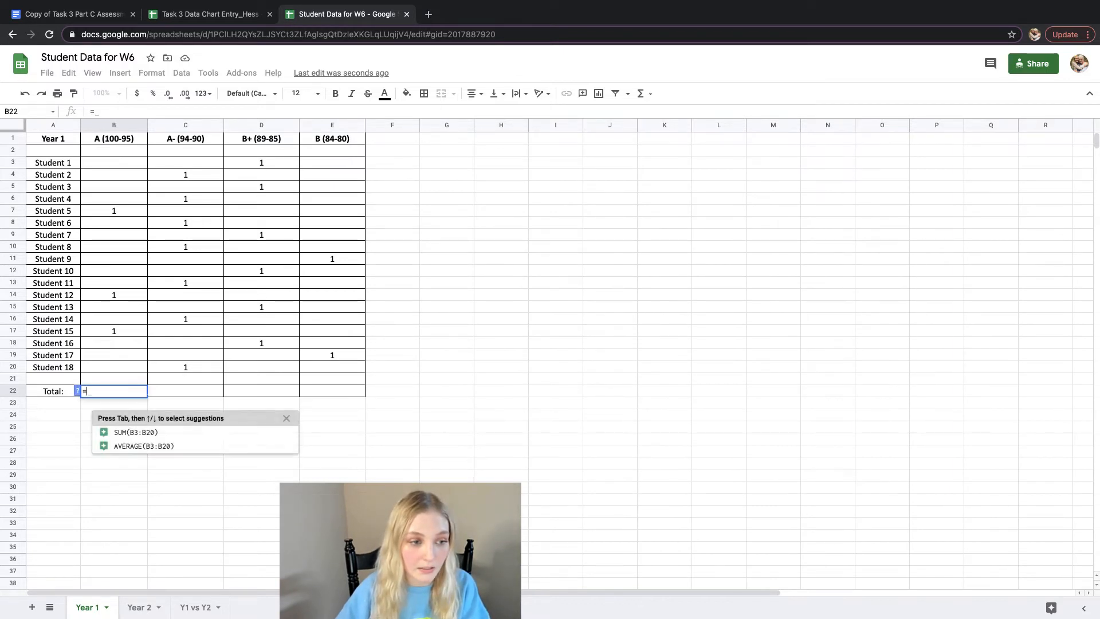
click(165, 439)
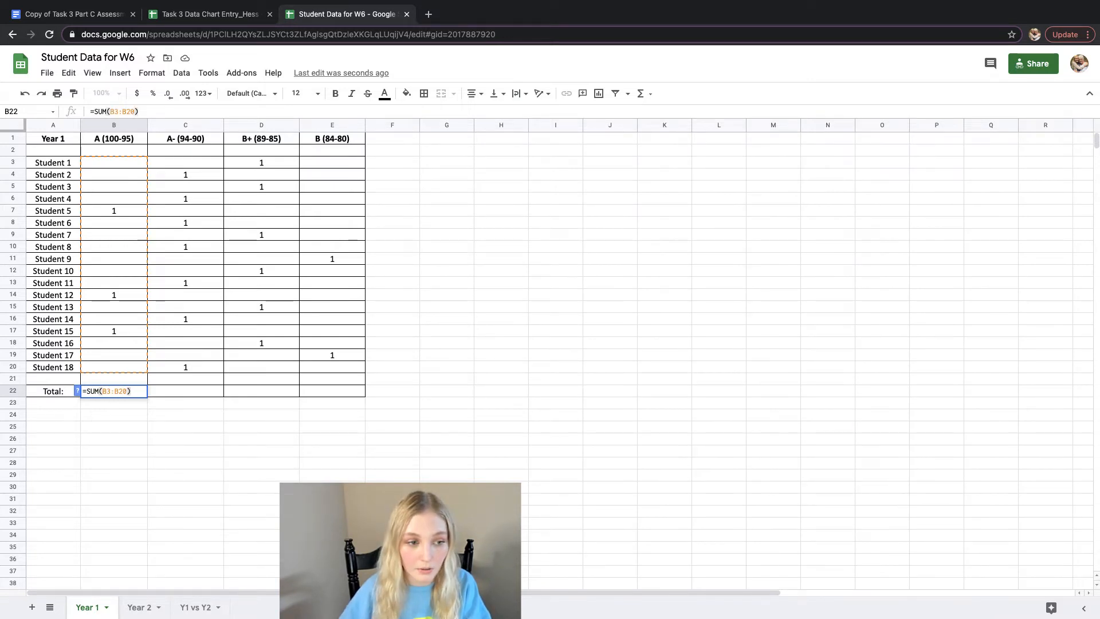
key(Return)
- Total the A- (94-90) column in cell C22 by summing the range C3:C21
click(170, 390)
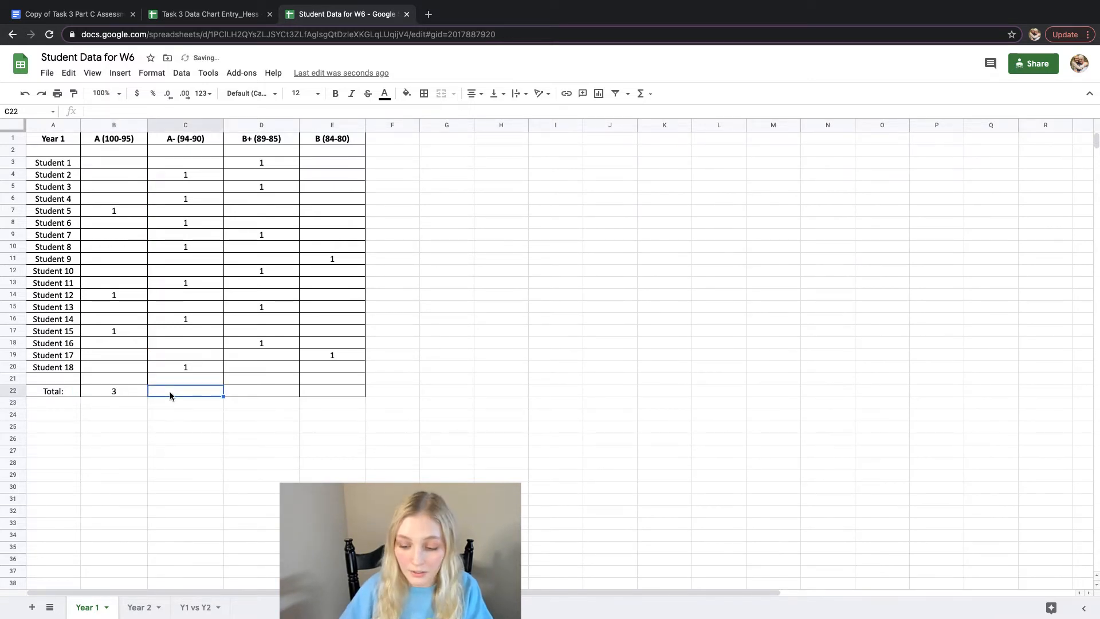
text(=)
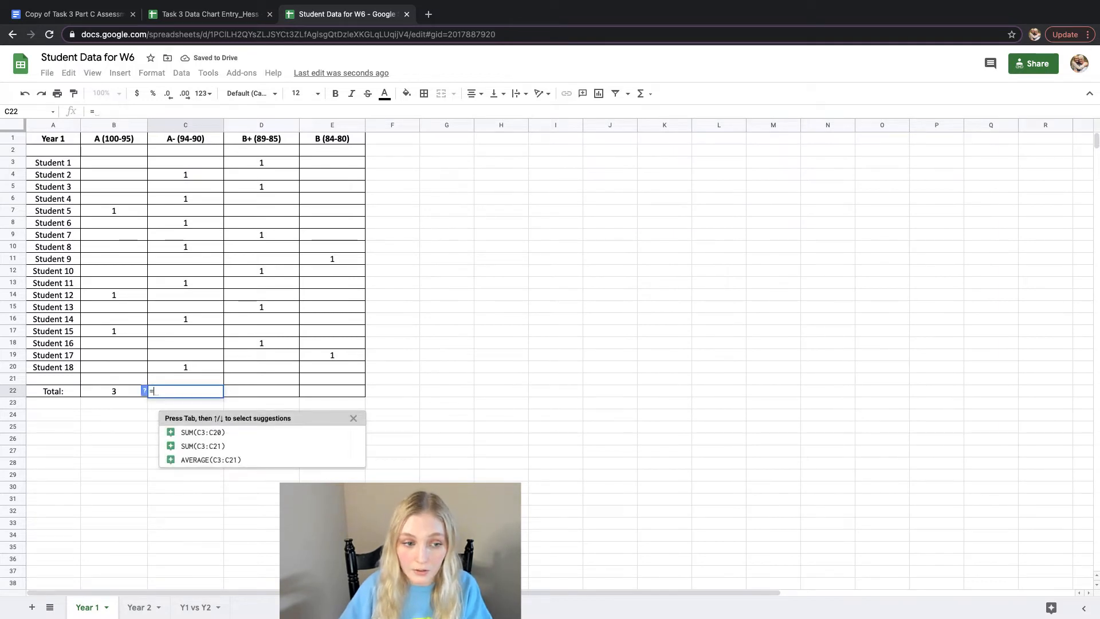
text(sum)
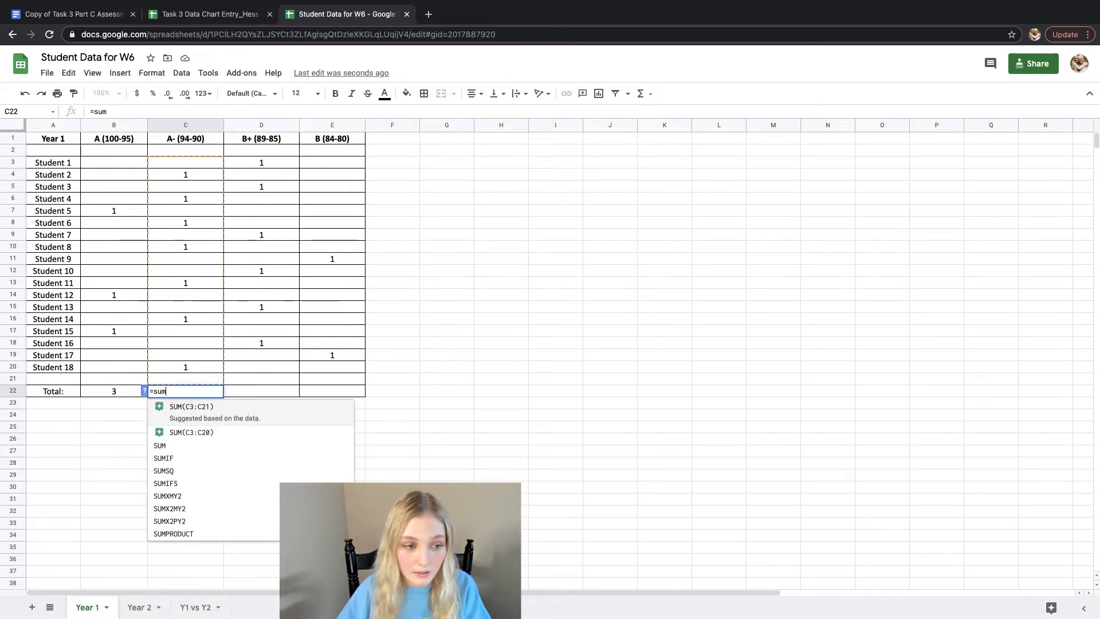
text(()
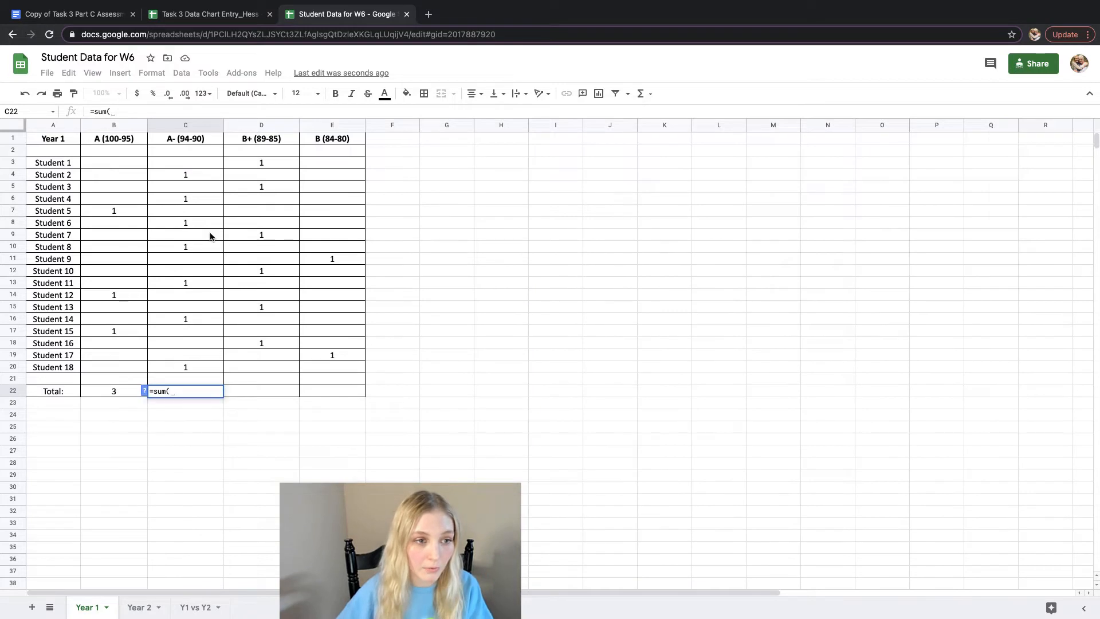
drag(192, 165, 204, 380)
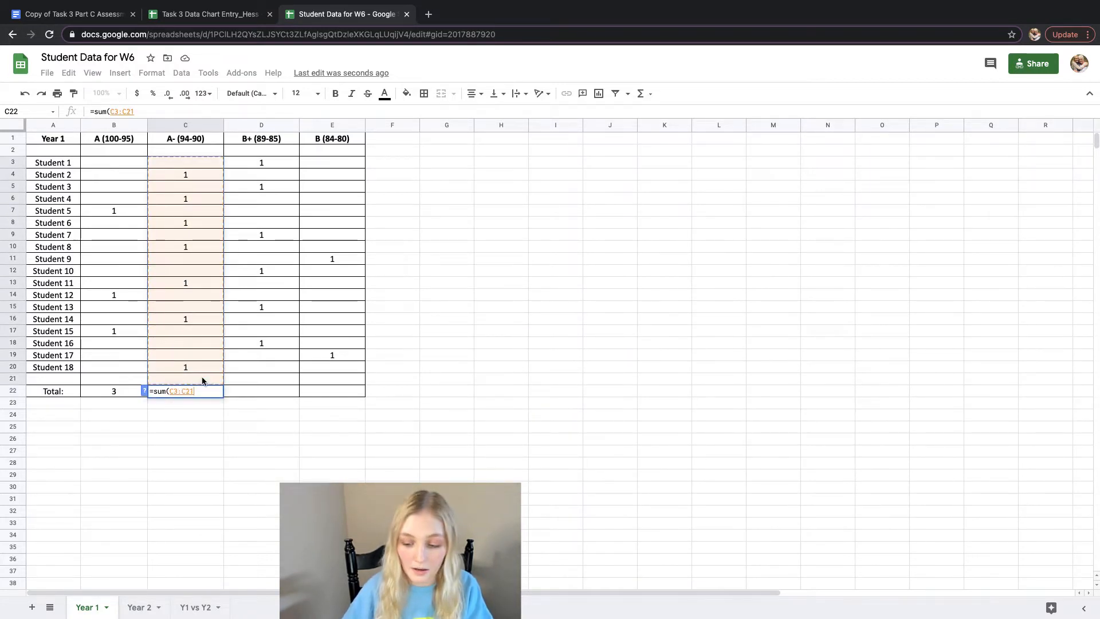
key(Return)
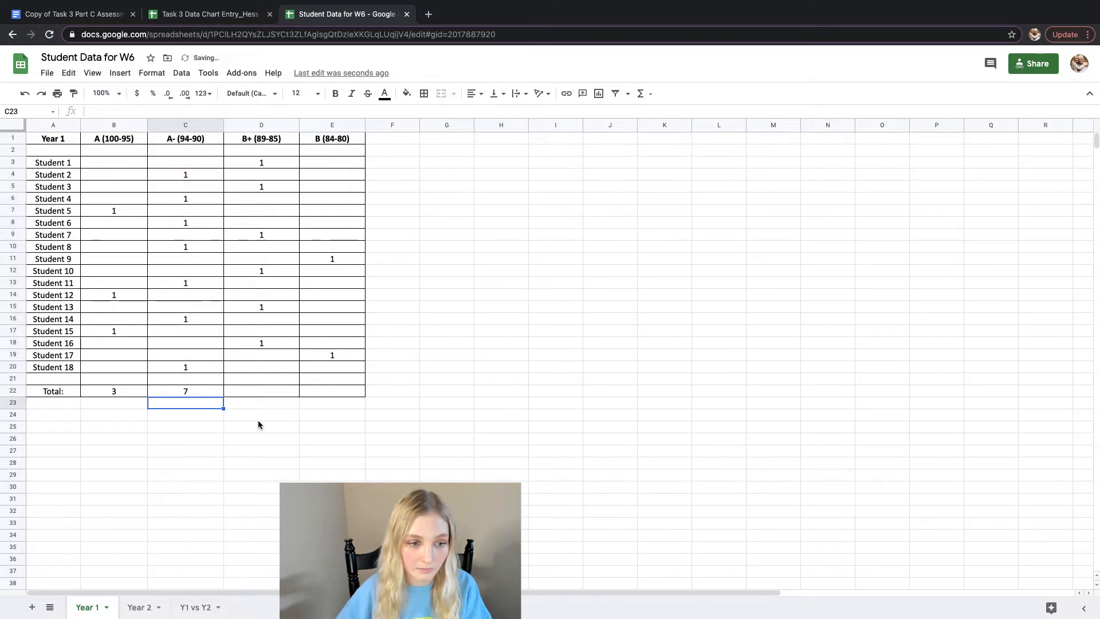
- Insert the SUM function in cell D22 to total the B+ (89-85) column over D3:D20
click(243, 393)
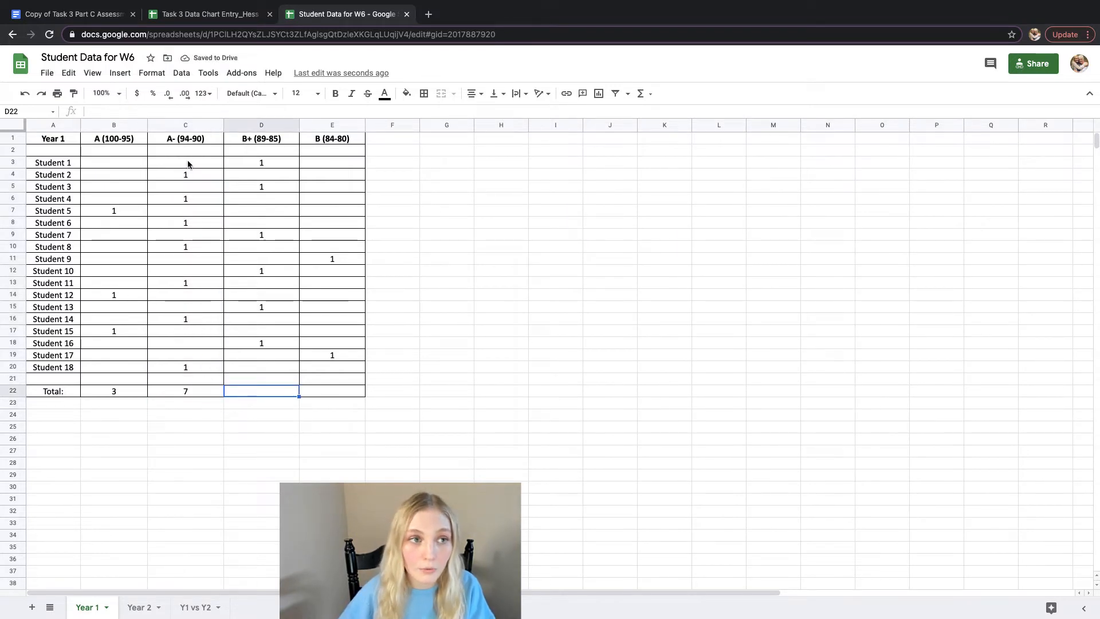
click(121, 74)
mouse_move(167, 316)
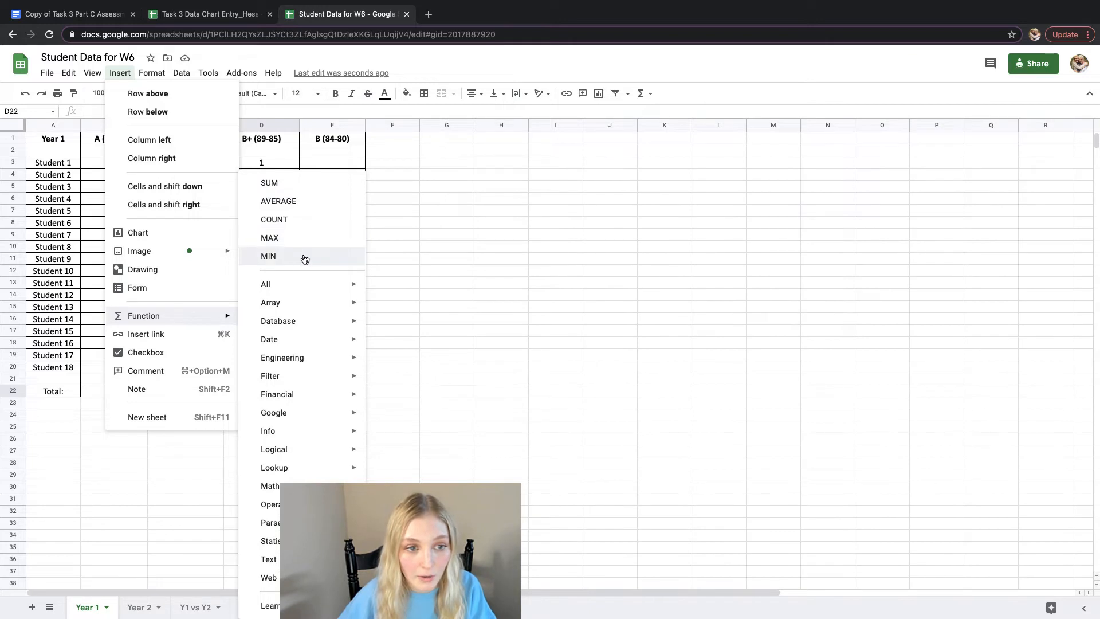
click(305, 181)
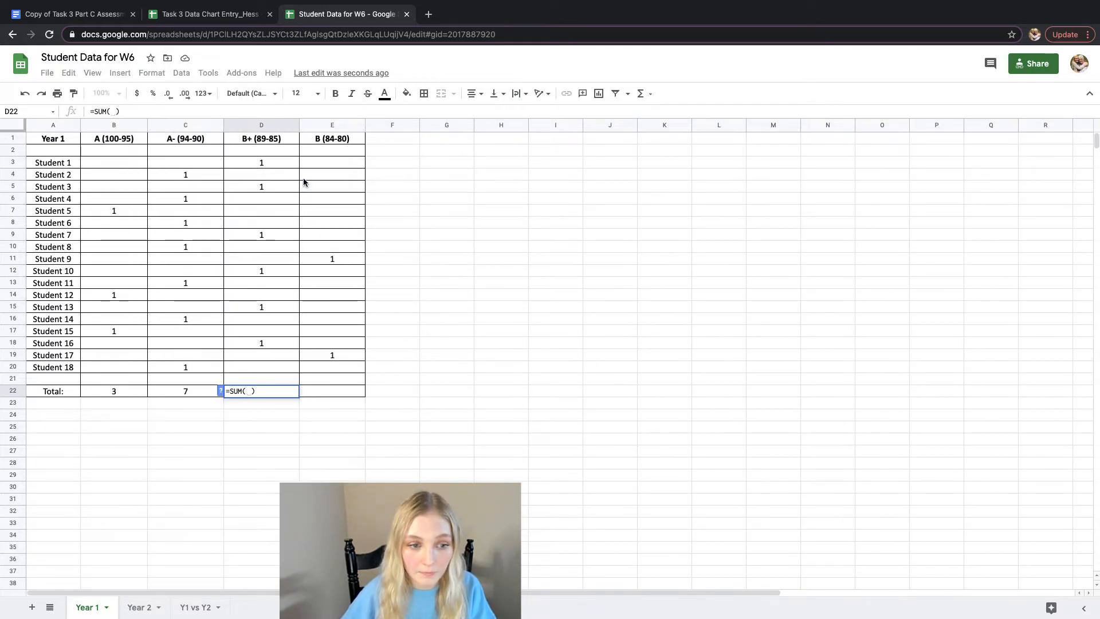
drag(282, 165, 284, 367)
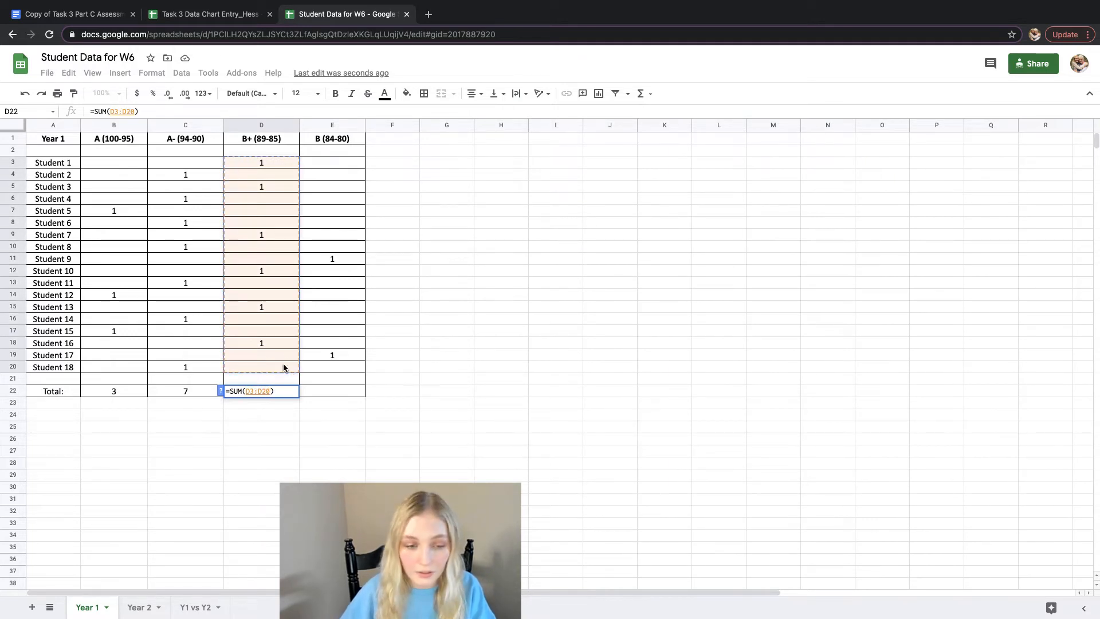
key(Return)
- Total the B (84-80) column of the Year 1 sheet in cell E22 with =SUM(E3:E20)
click(330, 392)
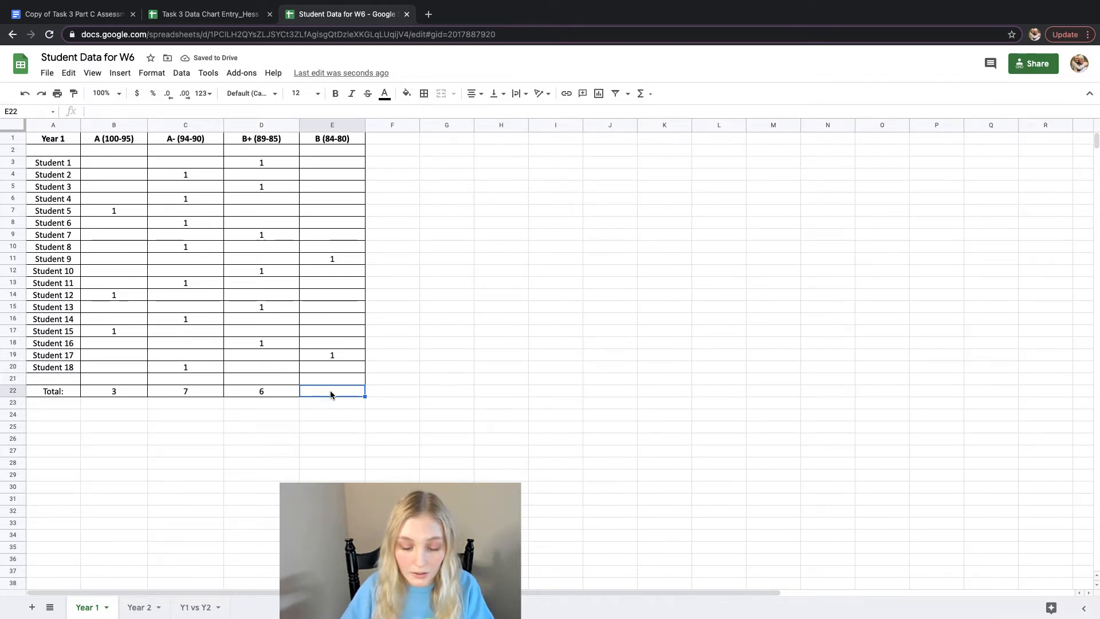
text(=)
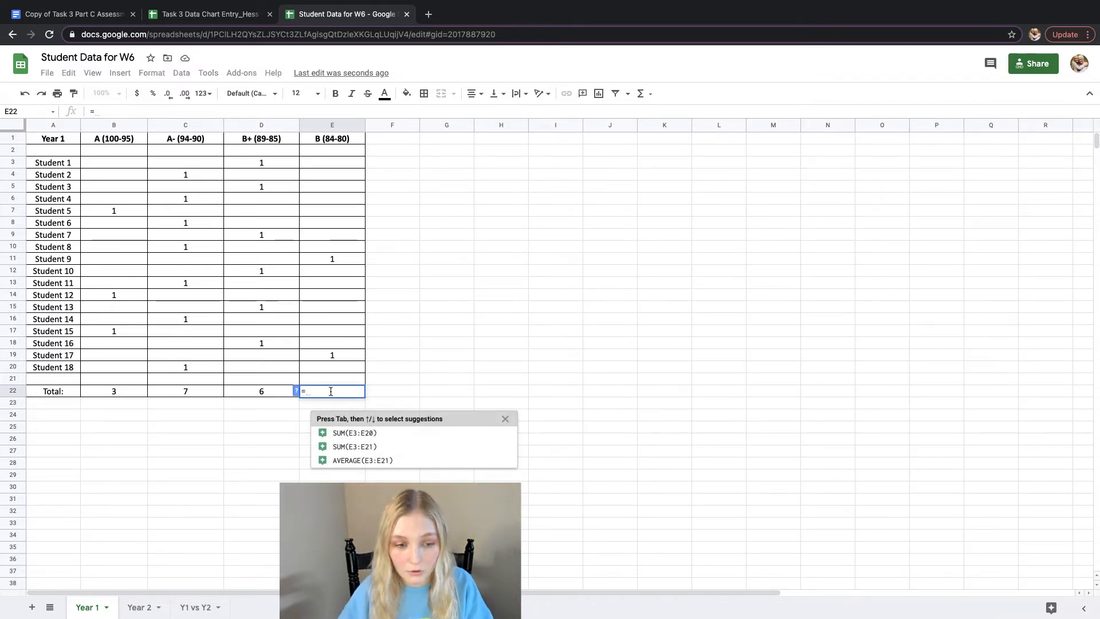
click(385, 439)
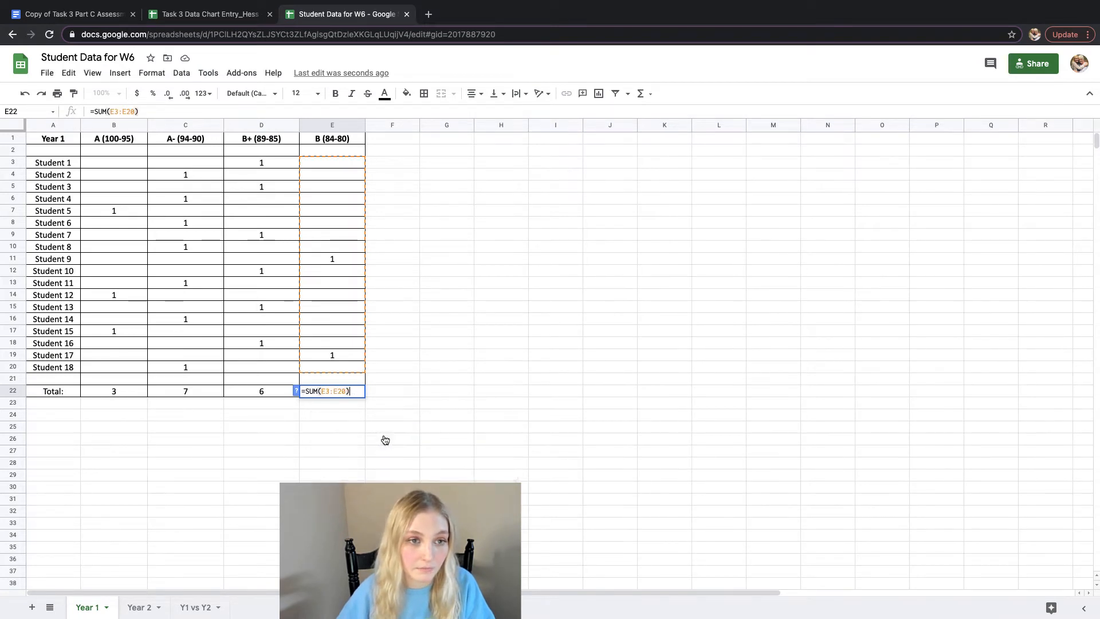
key(Return)
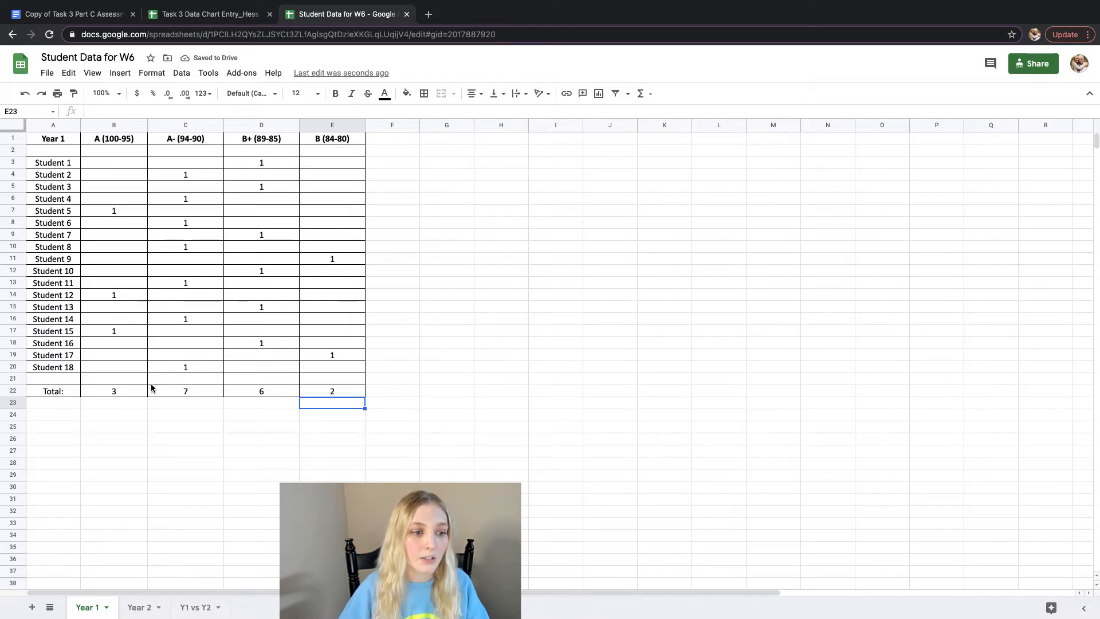
click(195, 438)
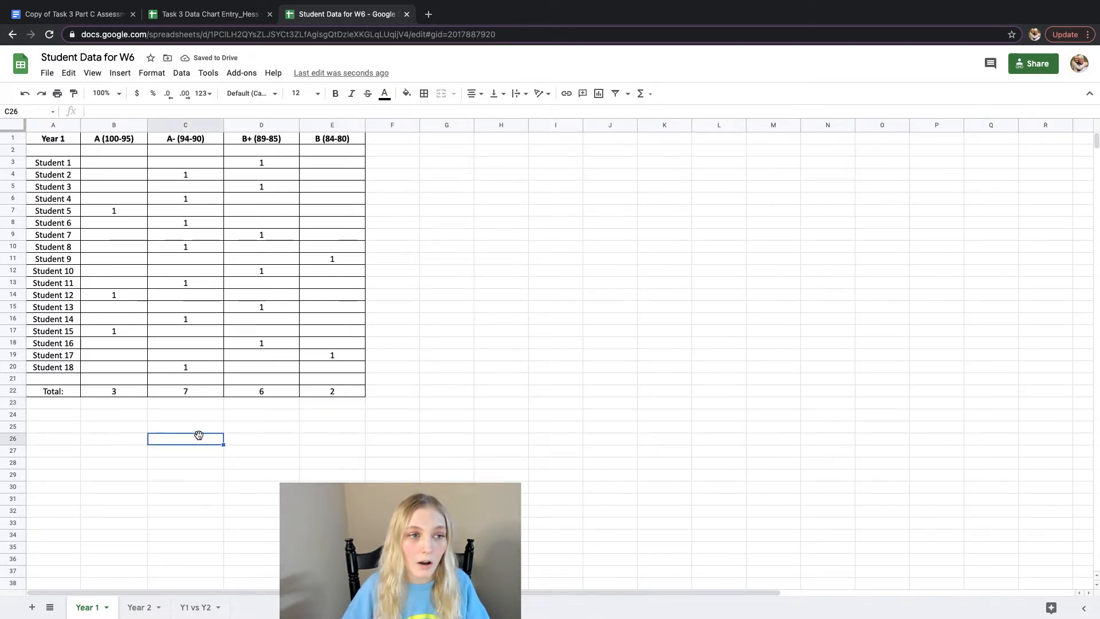
- Copy the grade-range headings from B1:E1 into B21:E21, directly above the totals row
click(109, 142)
drag(108, 142, 313, 144)
key(ctrl+c)
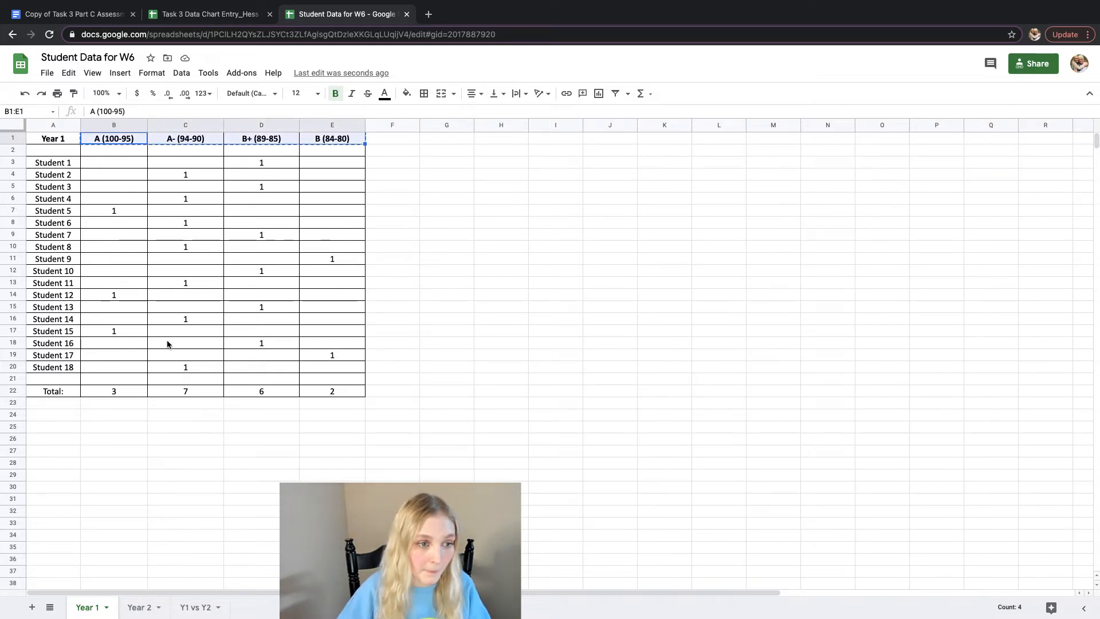
click(126, 378)
key(ctrl+v)
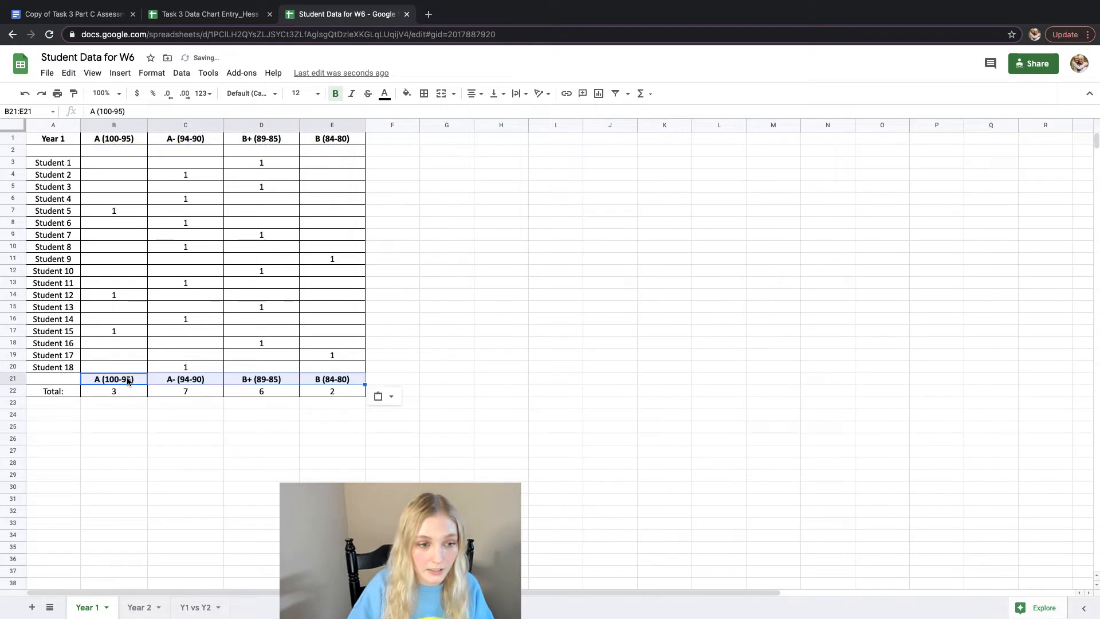
click(124, 436)
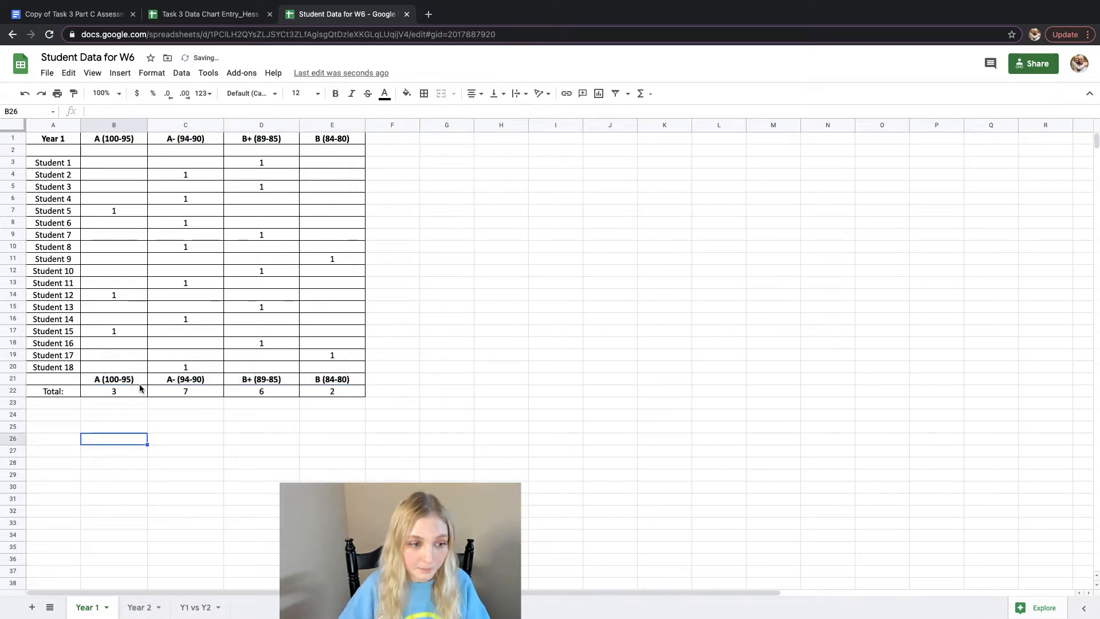
- Insert a column chart from the headings and totals in B21:E22 and move it clear of the student table
drag(132, 382, 346, 390)
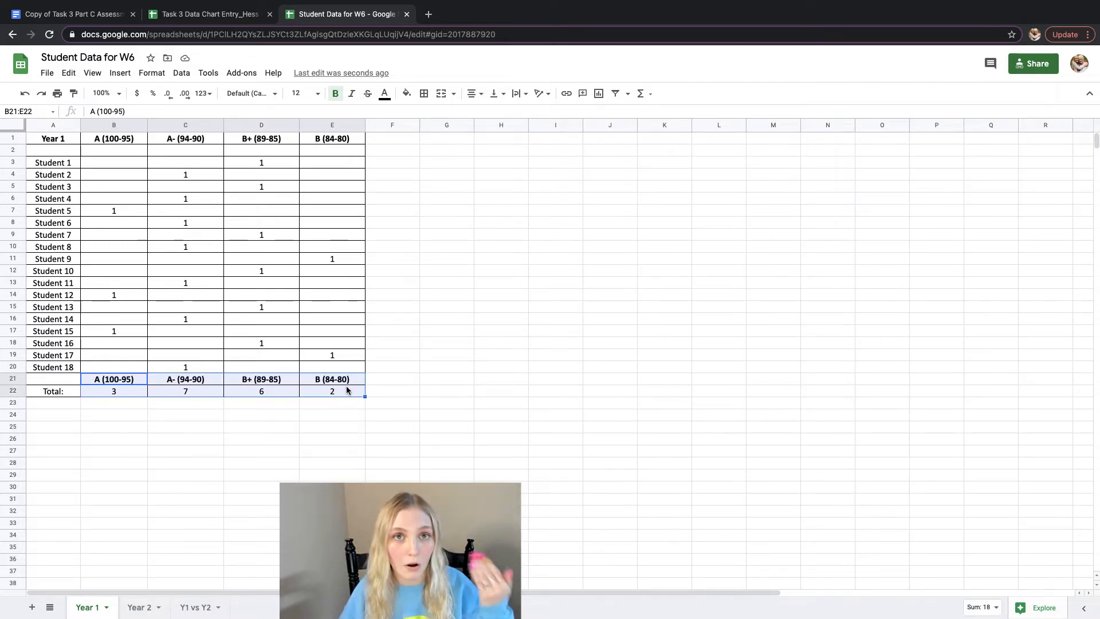
click(120, 74)
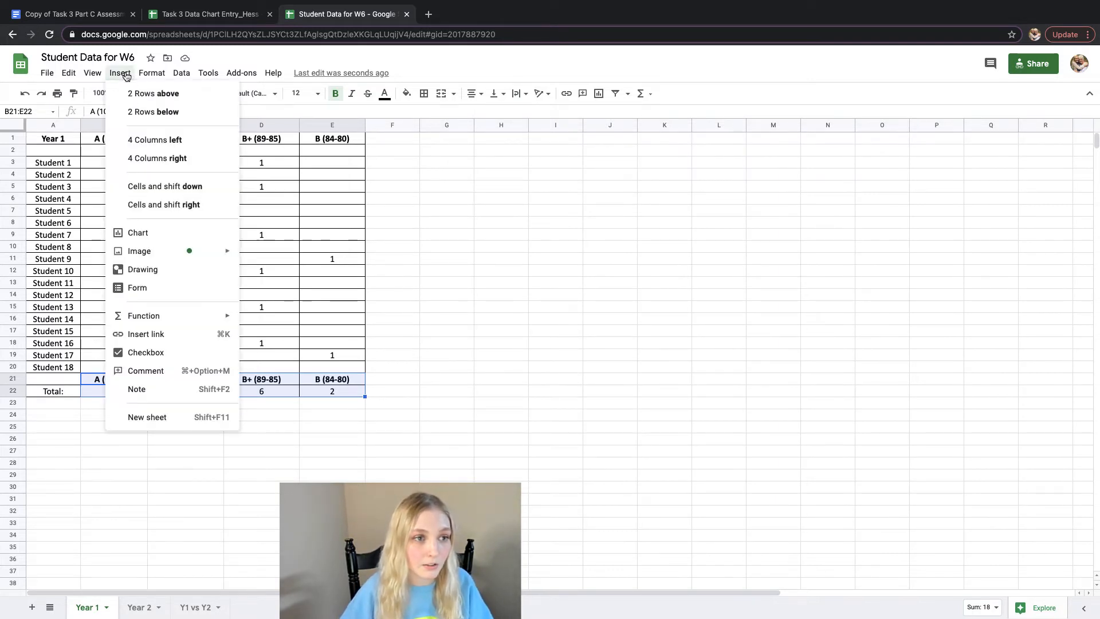
click(165, 232)
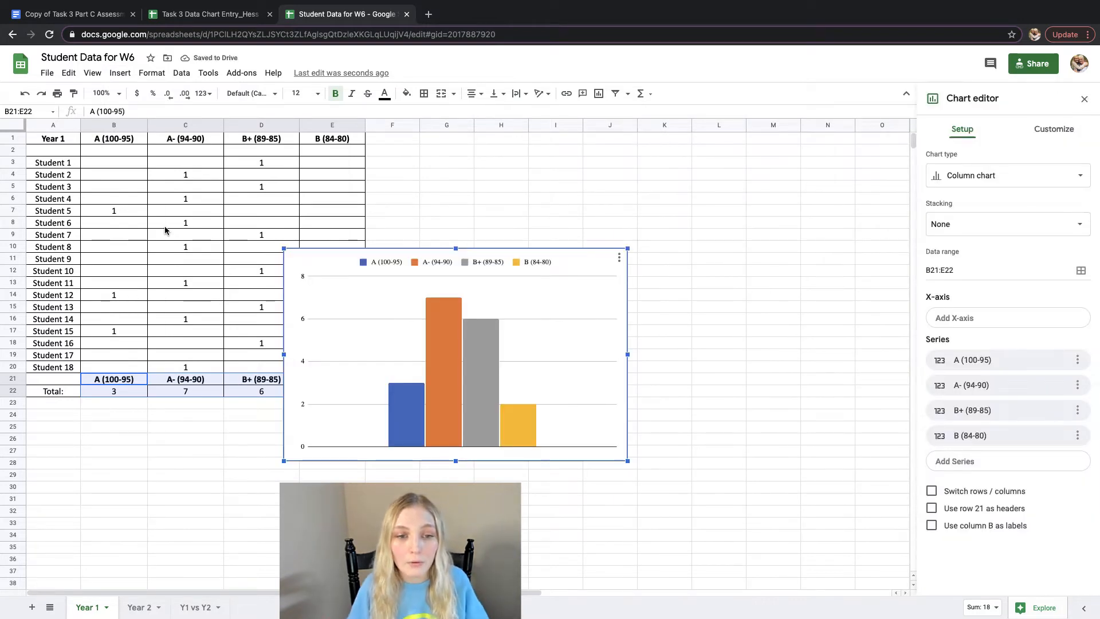
drag(527, 338, 665, 289)
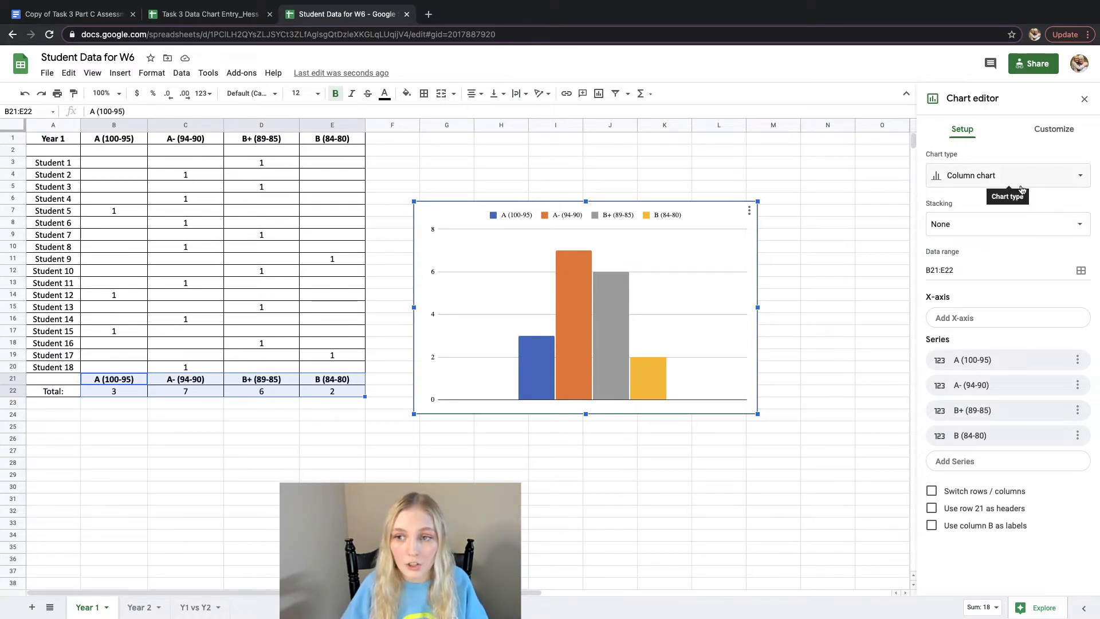
click(1061, 178)
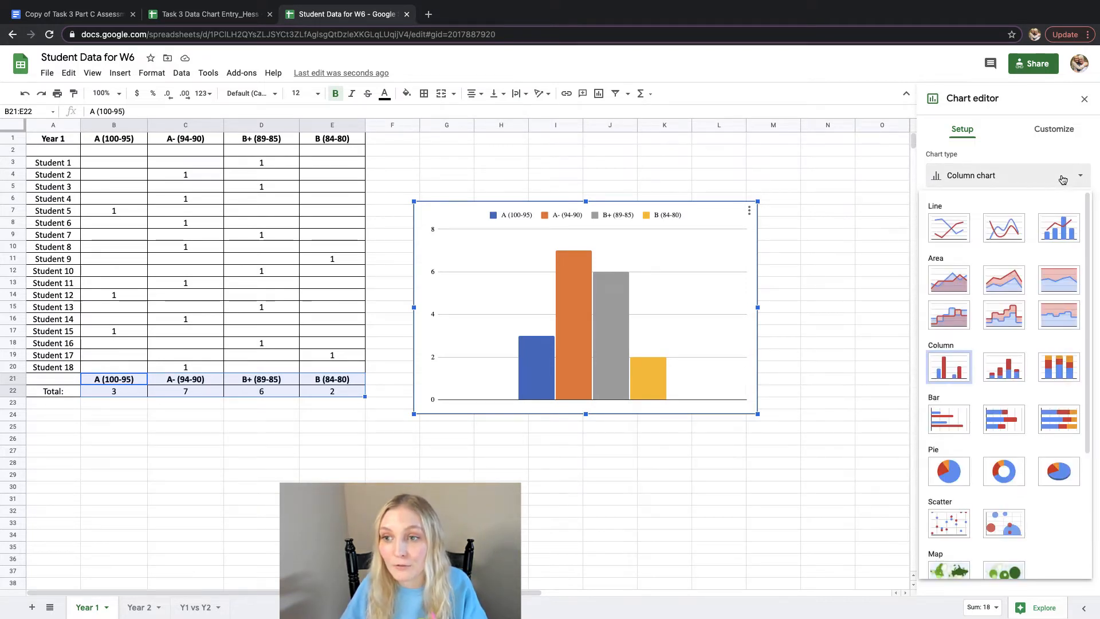
scroll(975, 248, down, 3)
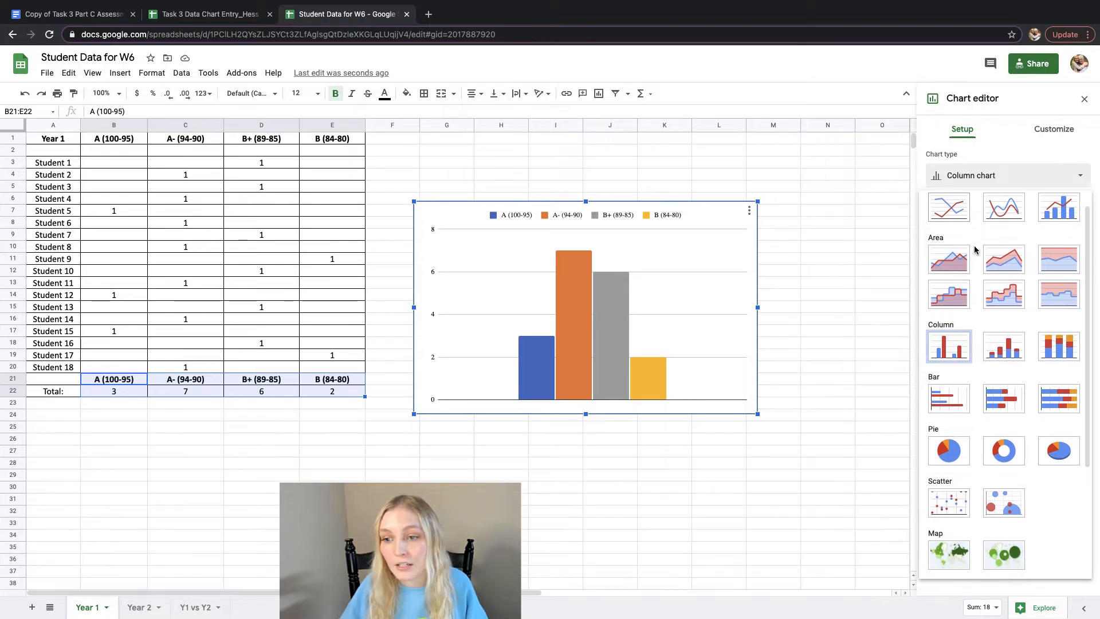
scroll(975, 249, up, 5)
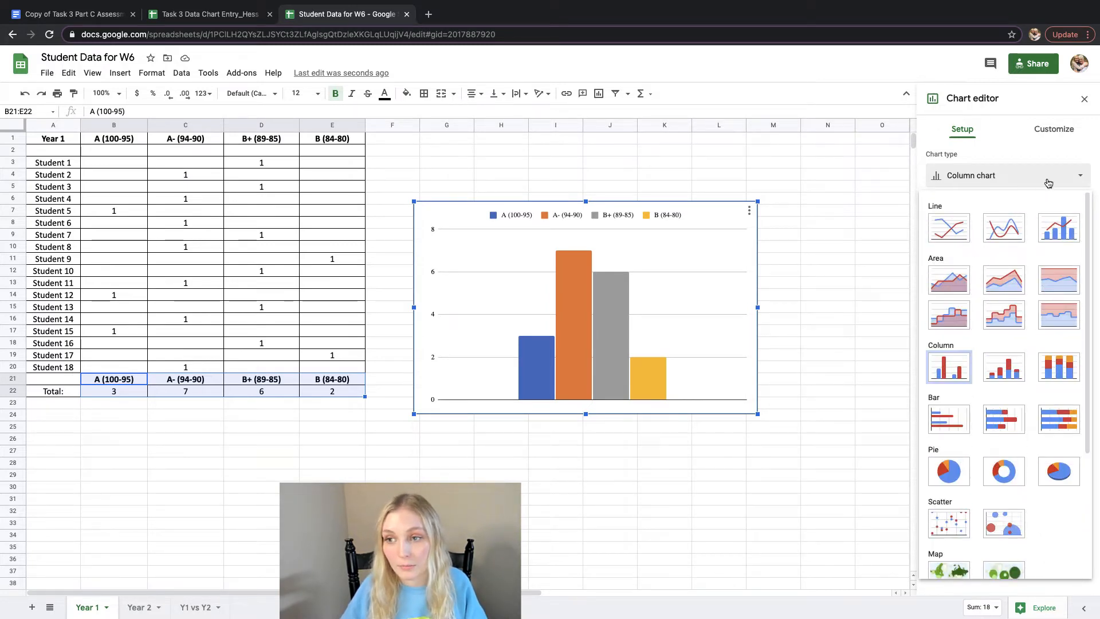
click(1081, 176)
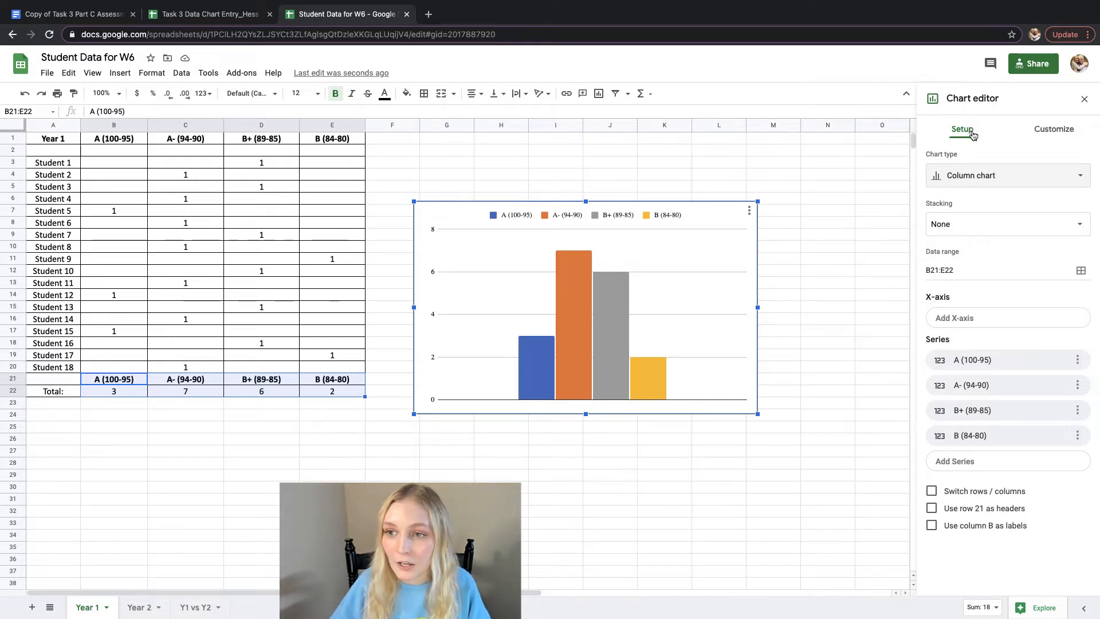
- Try a purple background color on the chart, then set it back to white
click(1051, 134)
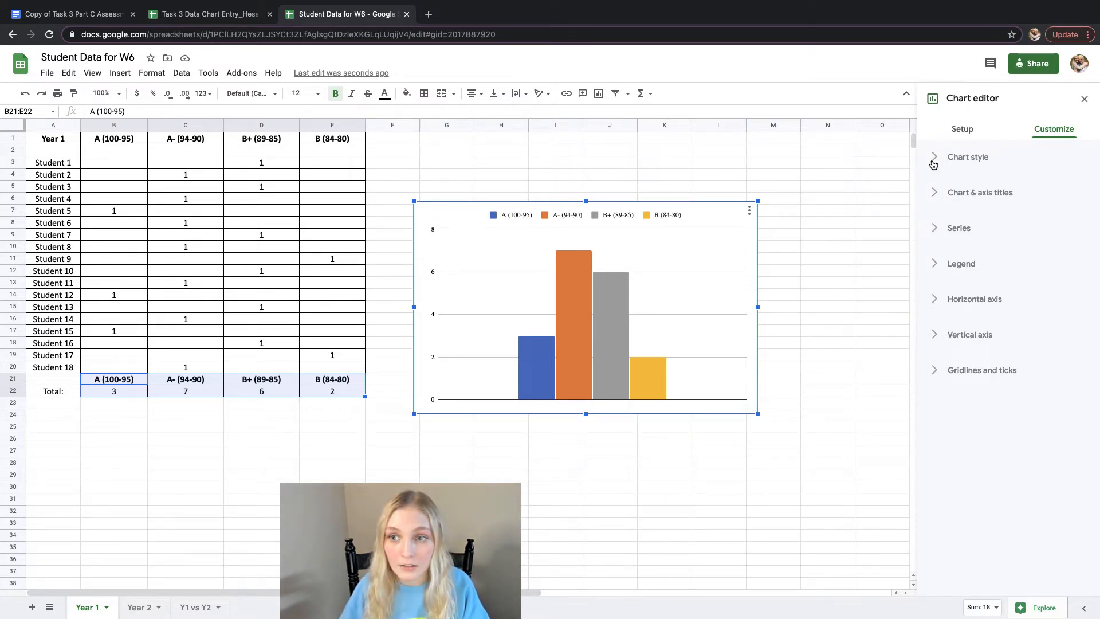
click(934, 161)
click(957, 204)
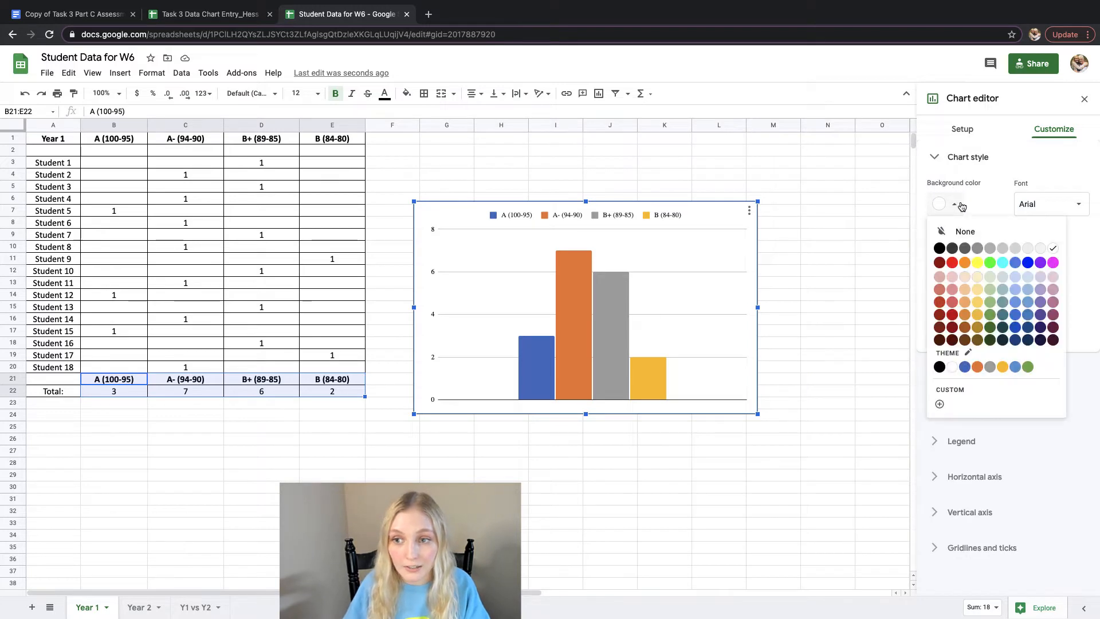
click(1041, 263)
click(947, 205)
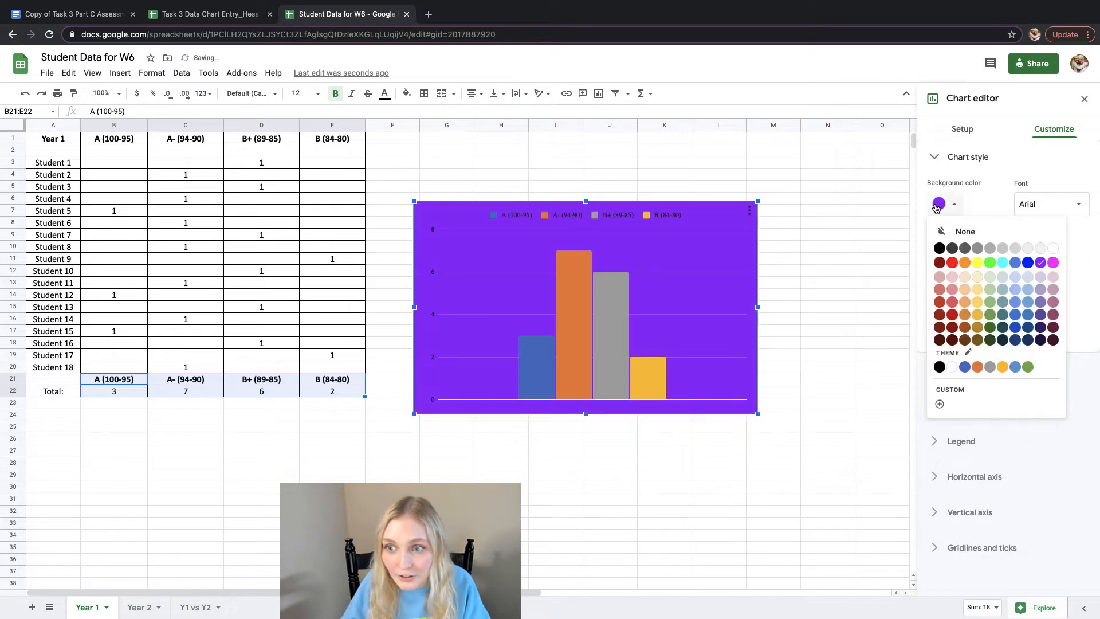
click(1056, 248)
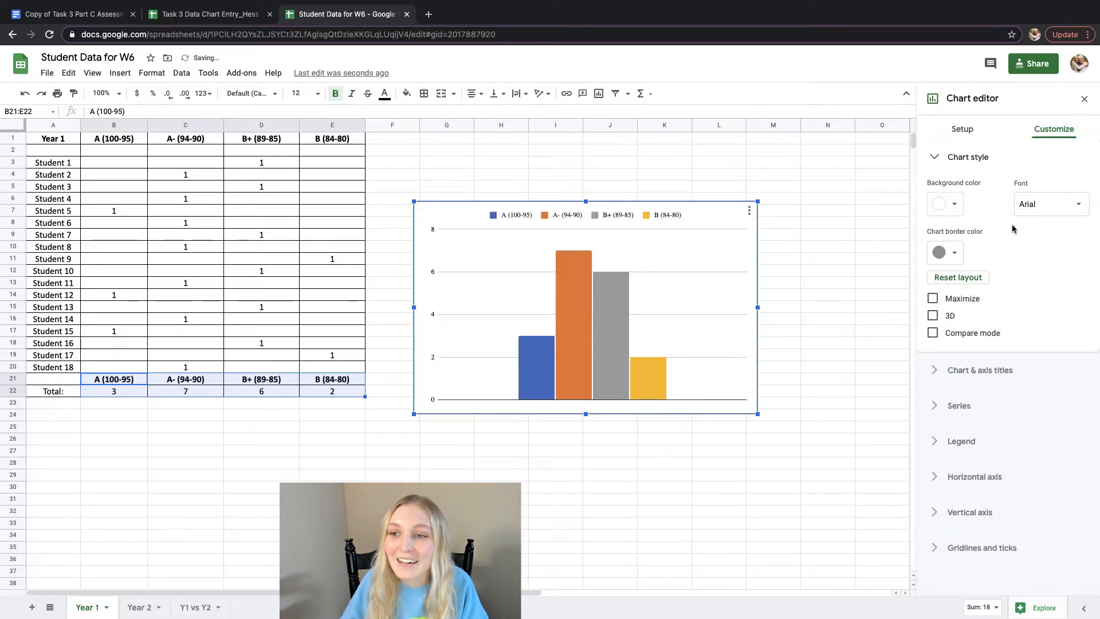
- Set the font in the chart style to Arial
click(1051, 210)
click(1051, 210)
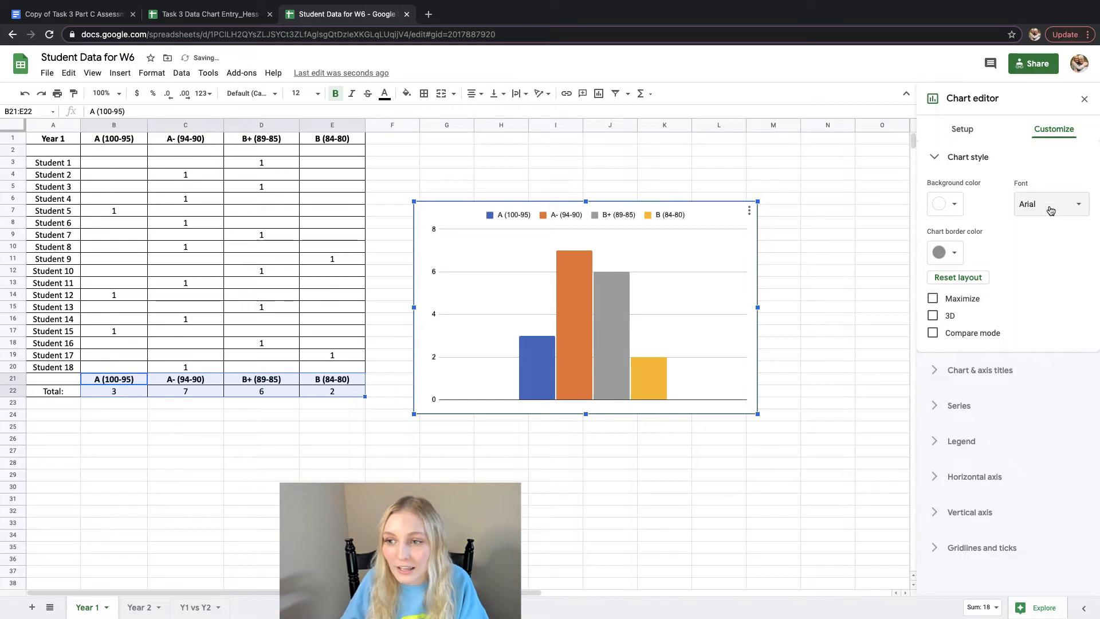
click(1050, 211)
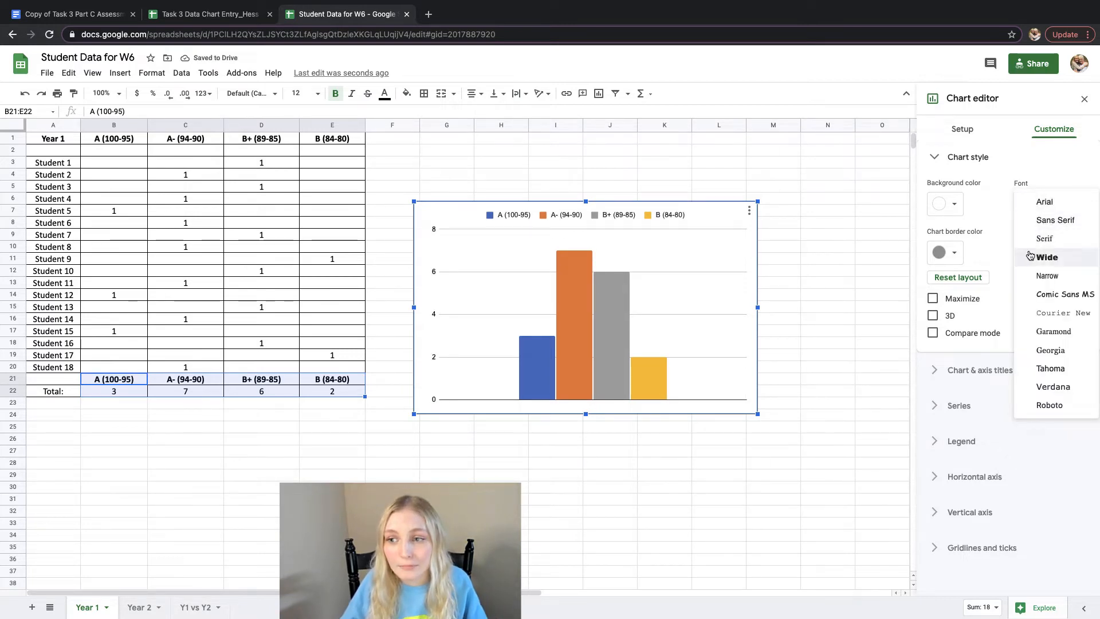
click(1038, 205)
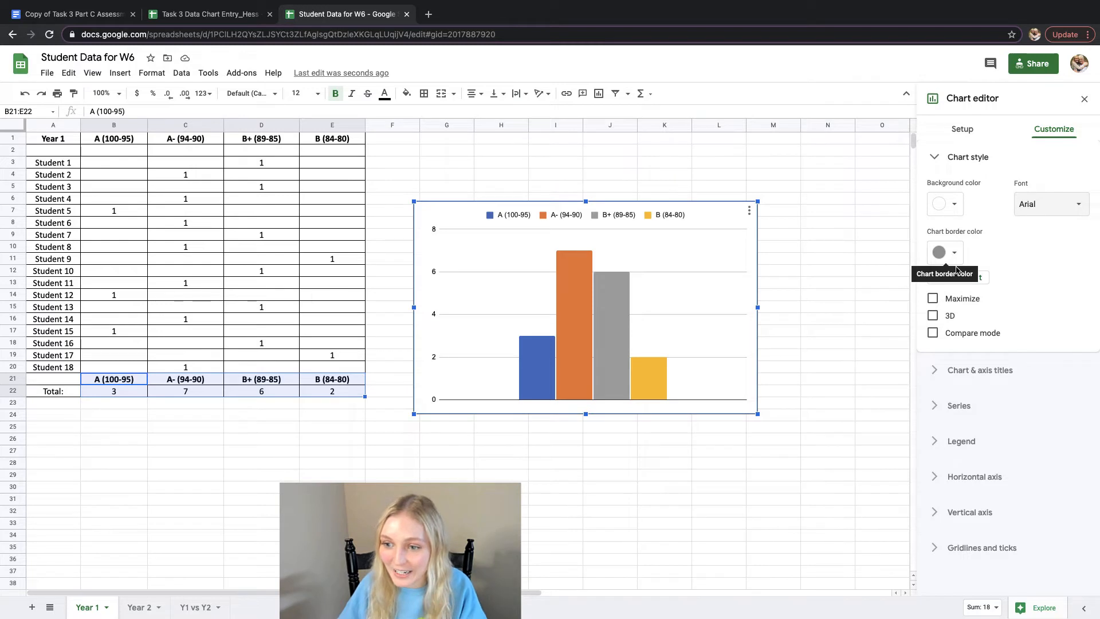
- Title the chart "Year 1" and format the title as centered and bold
click(945, 370)
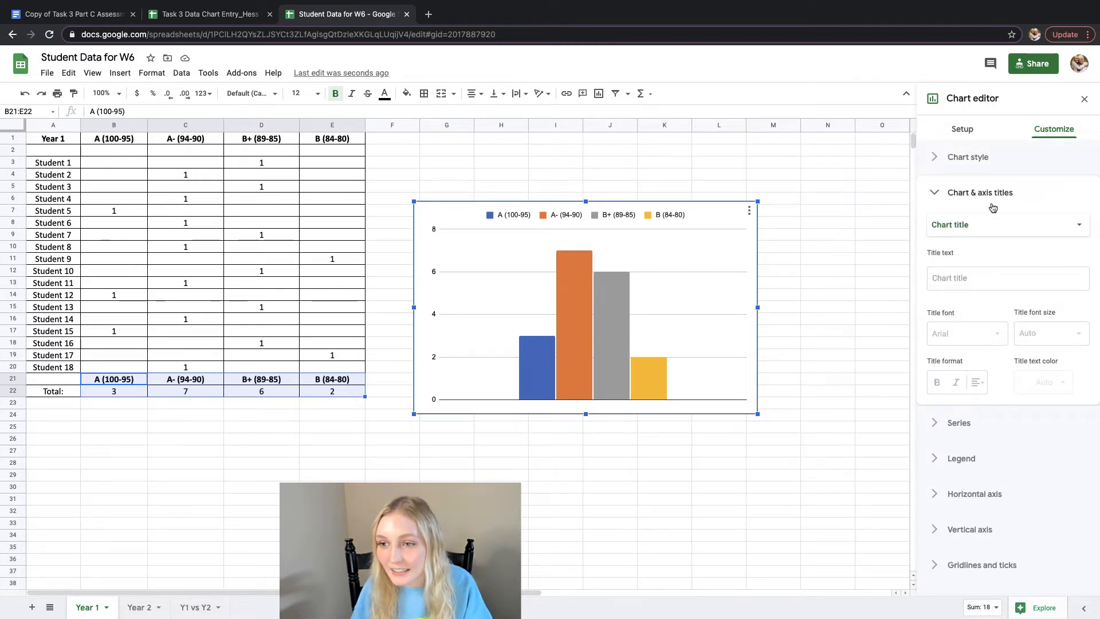
click(965, 280)
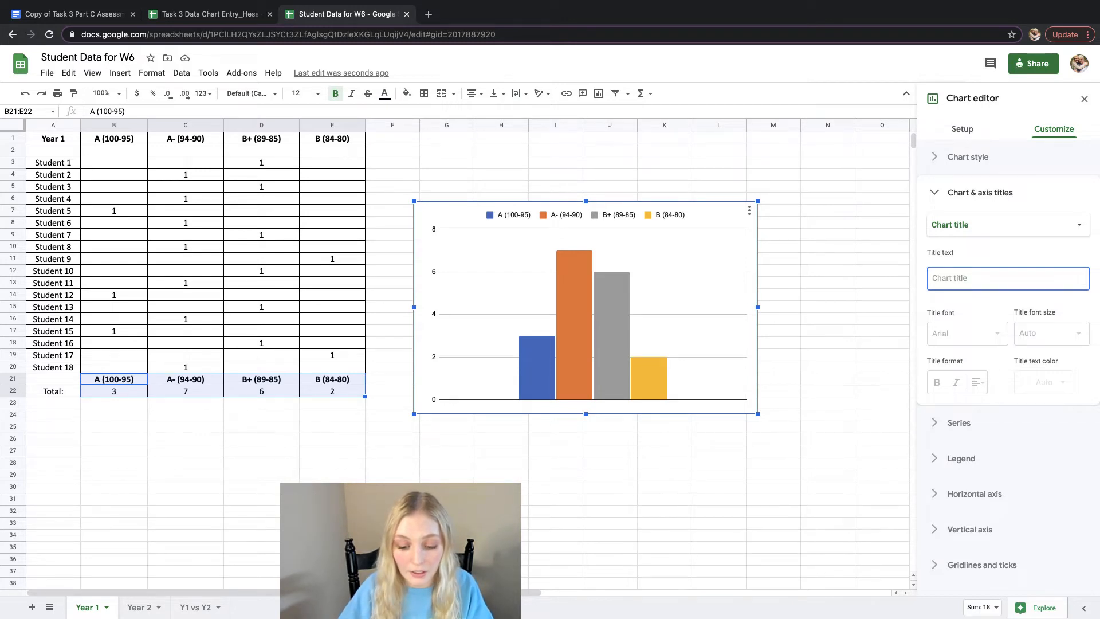
text(Year 1)
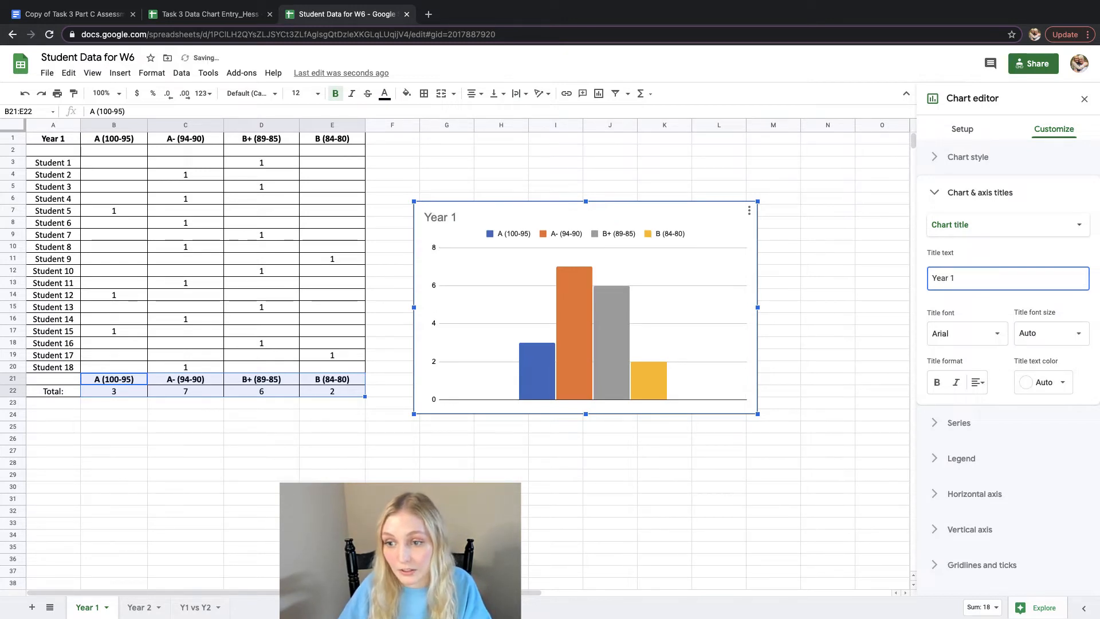
click(977, 382)
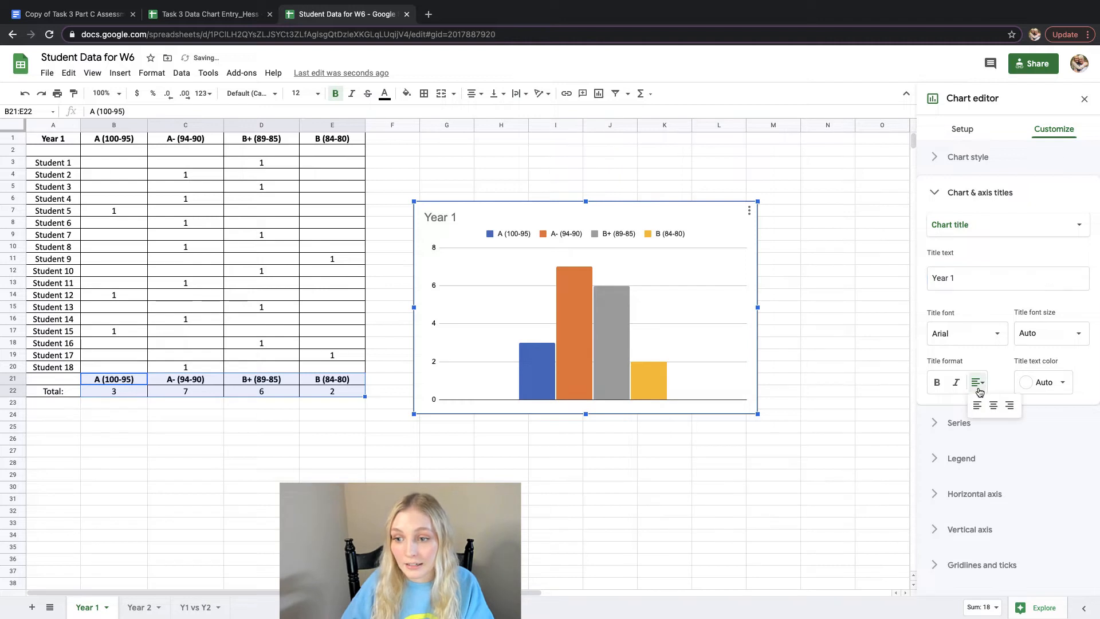
click(994, 412)
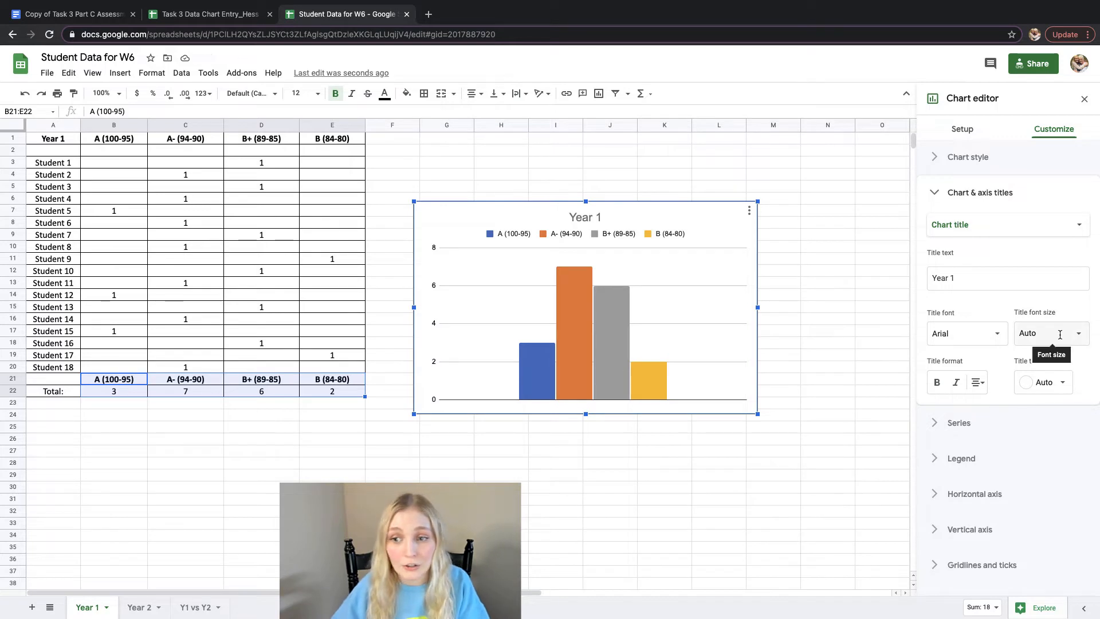
click(937, 383)
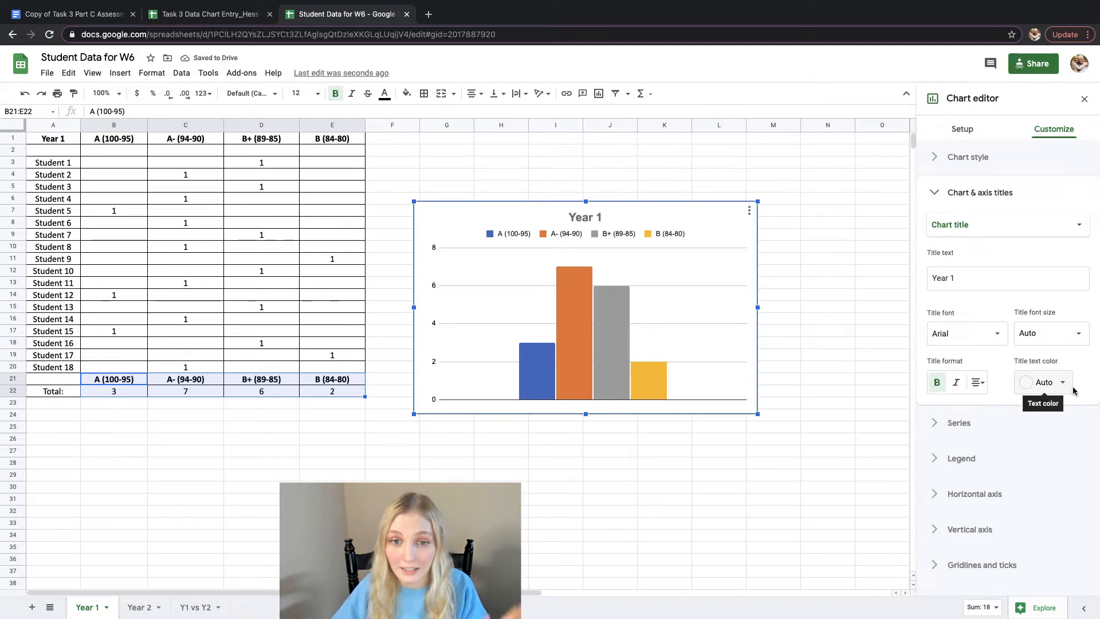
- Set the chart's legend position to Bottom after trying the Right and Top positions
click(940, 422)
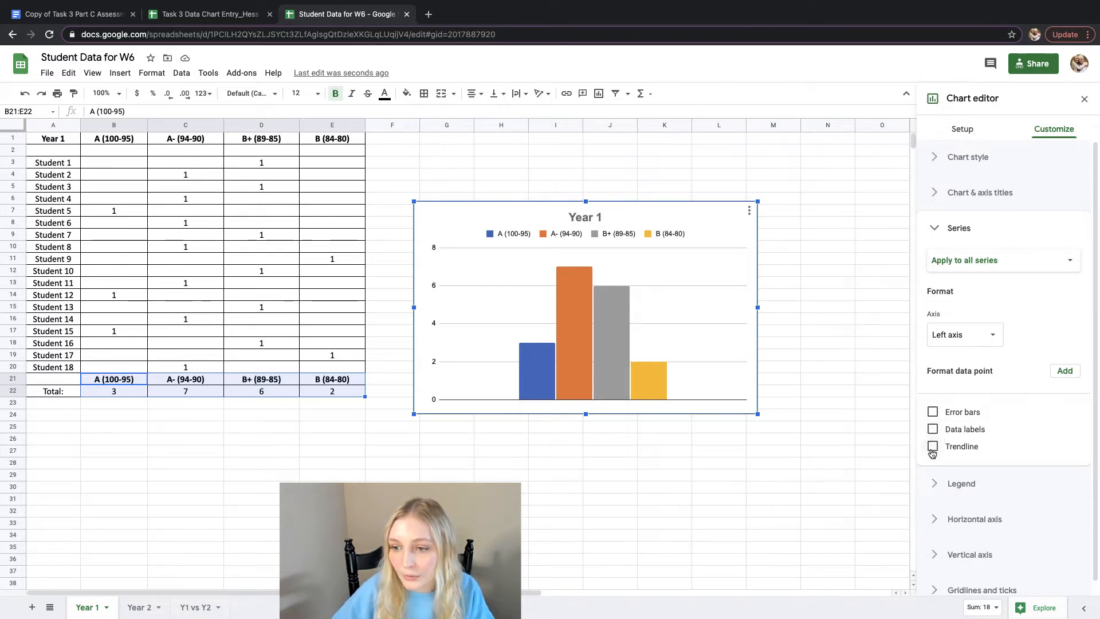
click(934, 484)
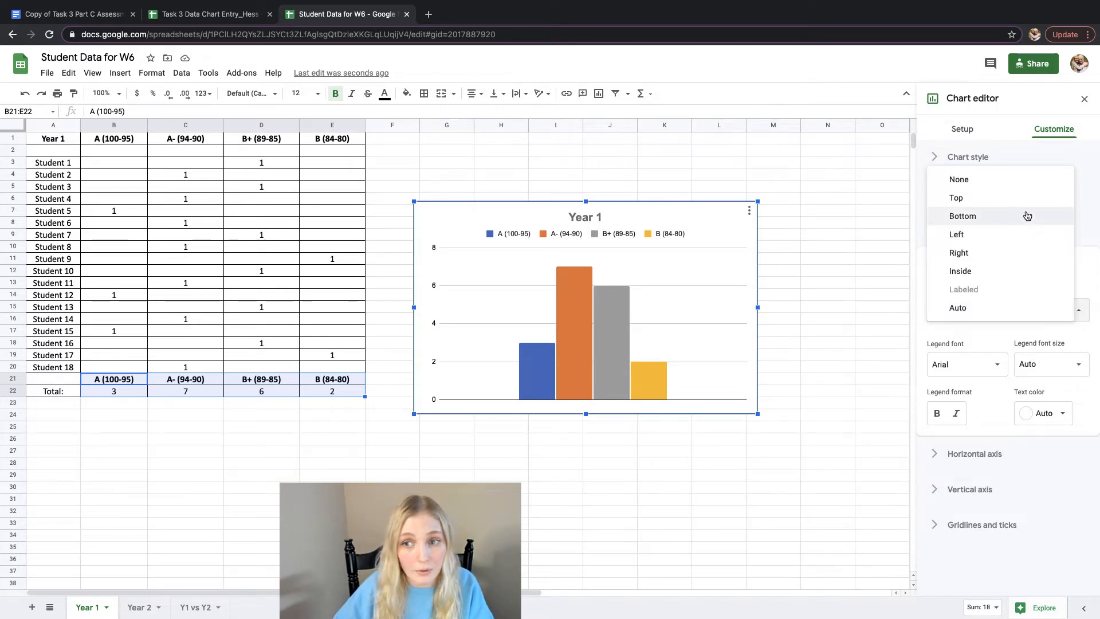
click(1024, 256)
click(1008, 310)
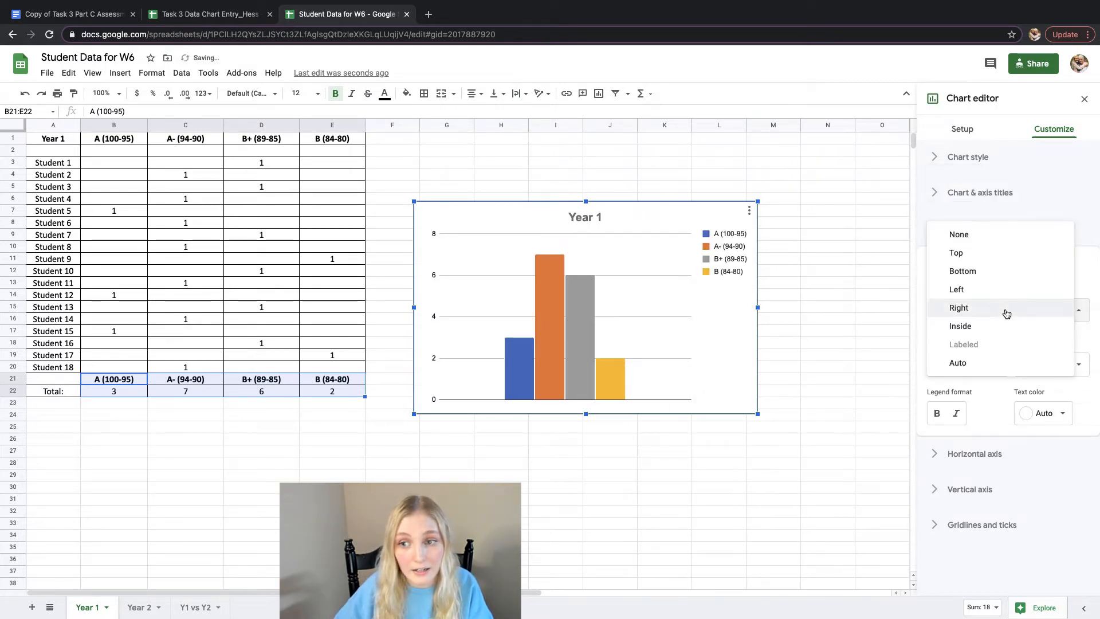
click(995, 275)
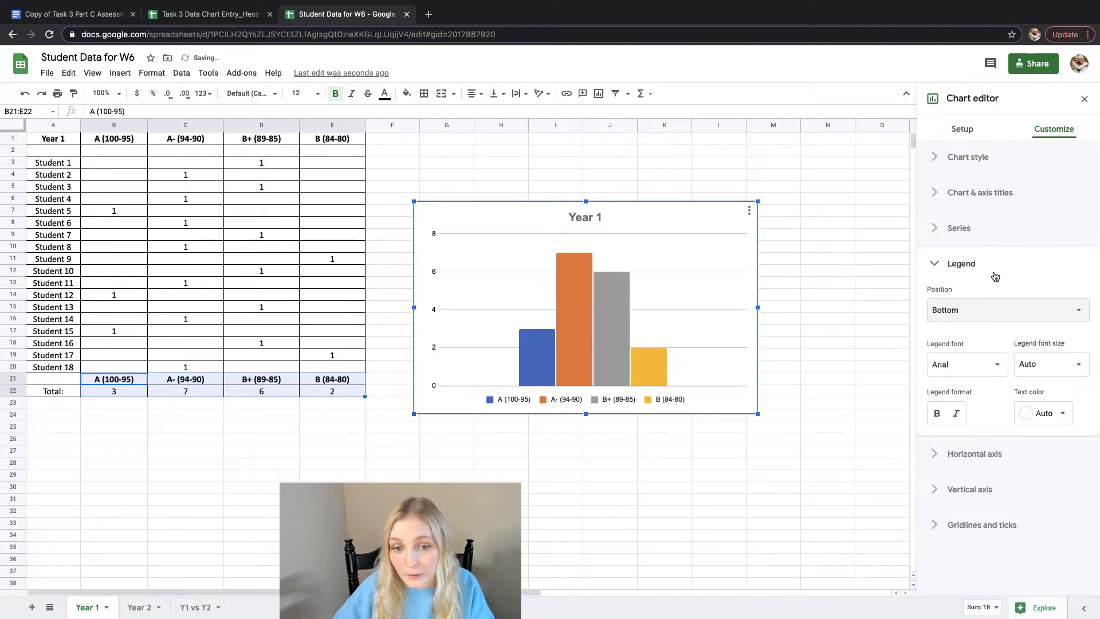
click(975, 308)
click(973, 298)
click(974, 305)
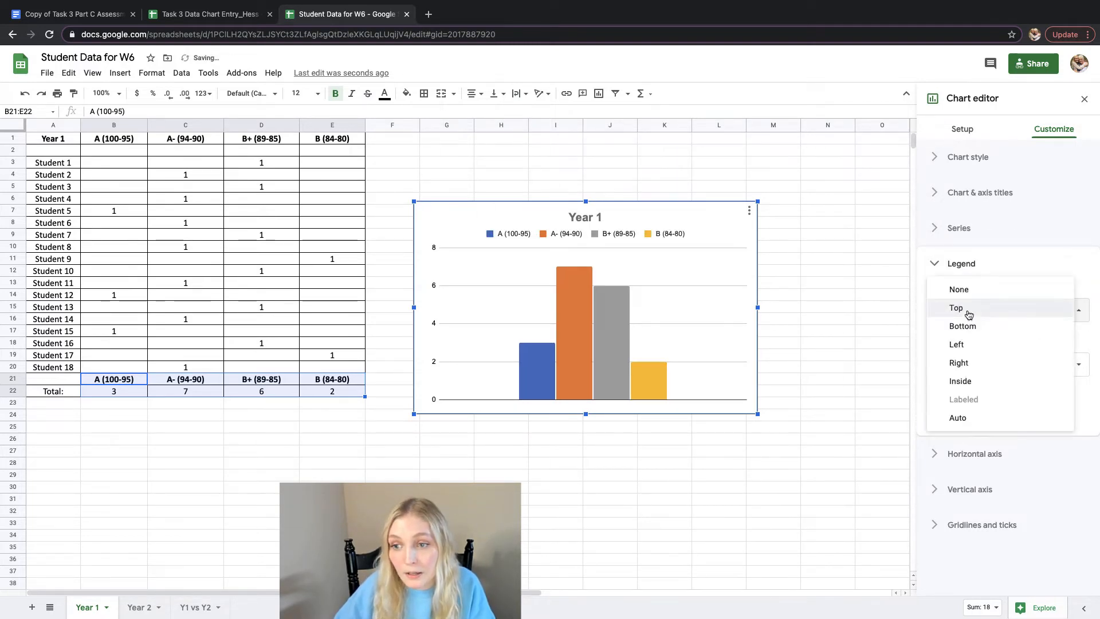
click(958, 326)
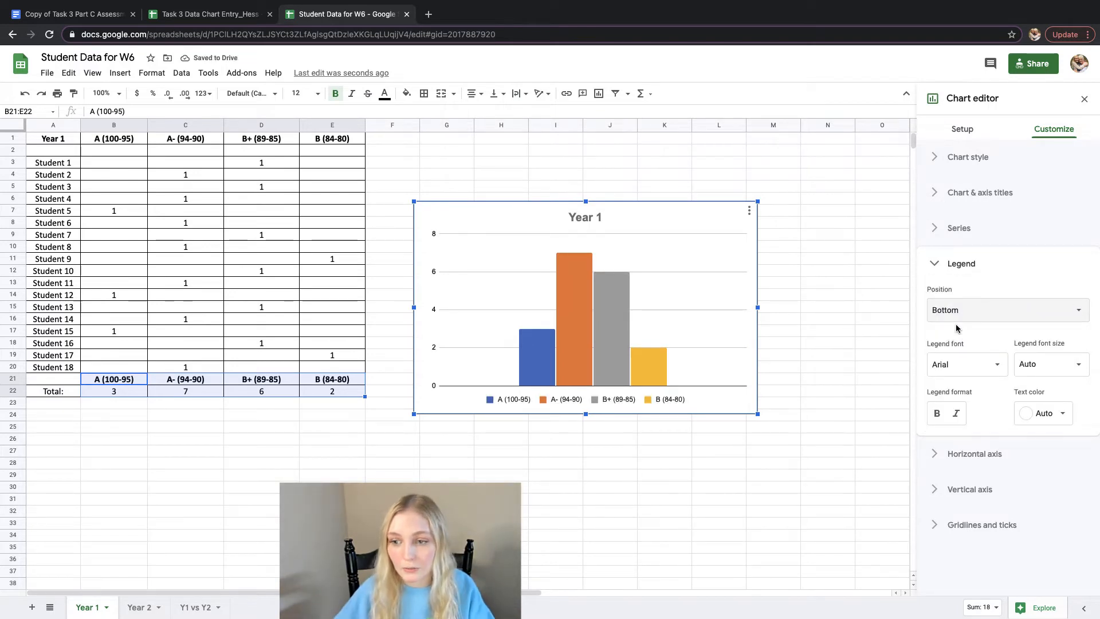
- Set the label font of the chart's horizontal axis to Sans Serif
click(935, 453)
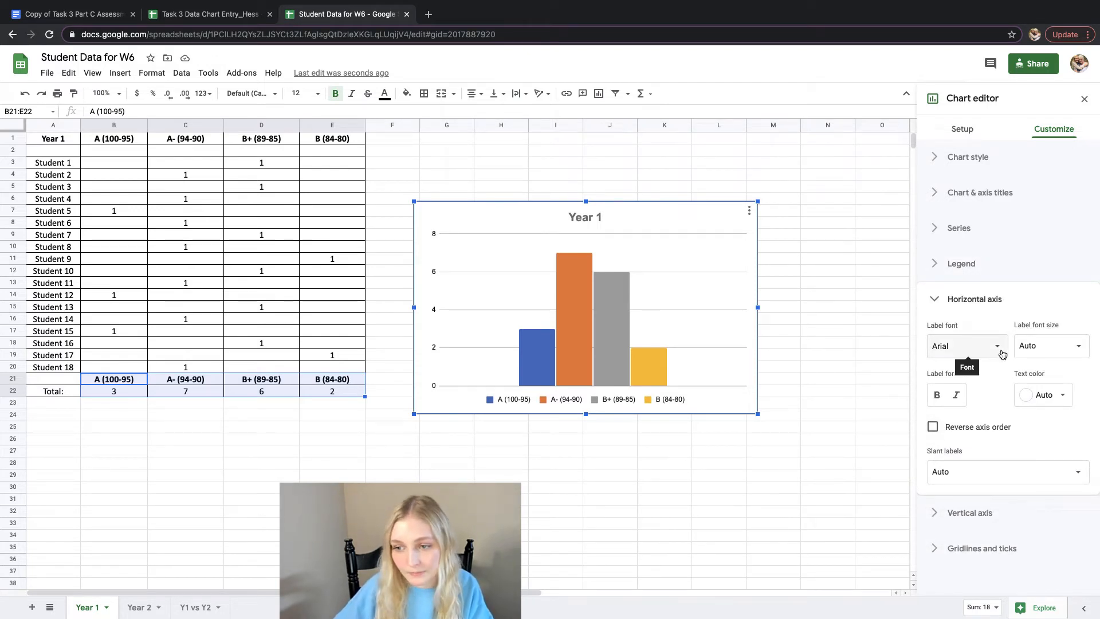
click(1002, 354)
click(992, 366)
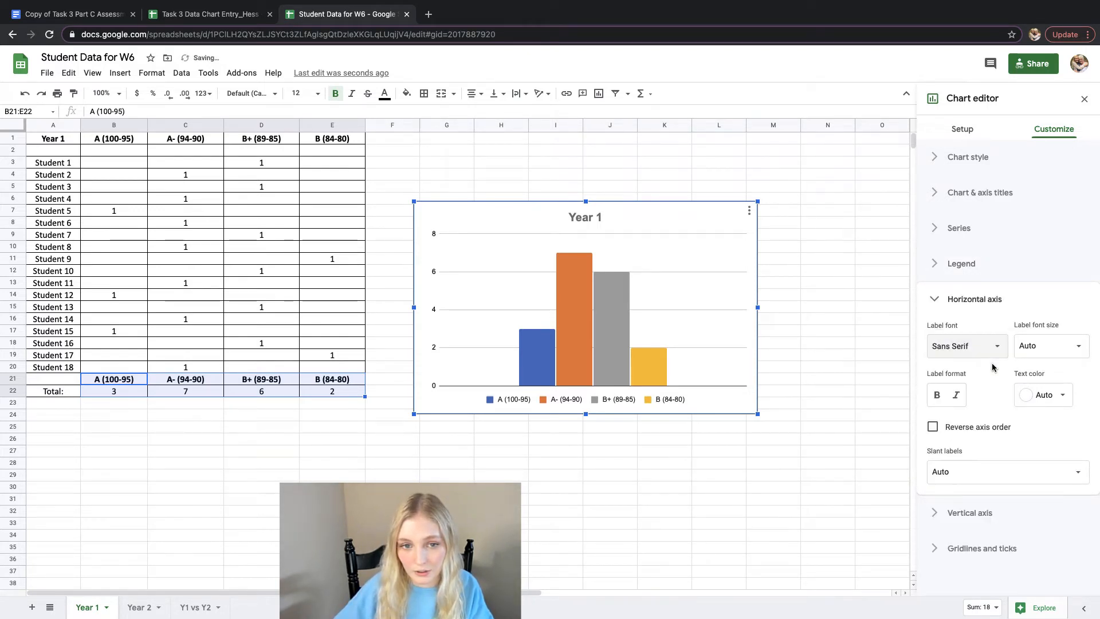
- Set the chart's vertical axis range to a minimum of 0 and a maximum of 8, after trying a maximum of 7
click(926, 514)
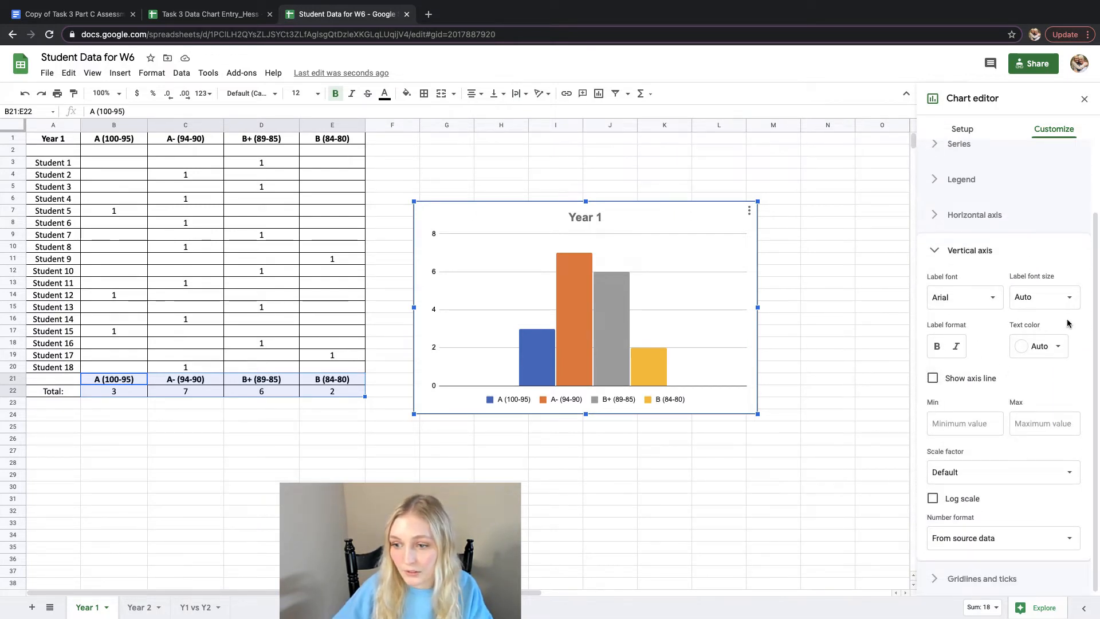
click(982, 425)
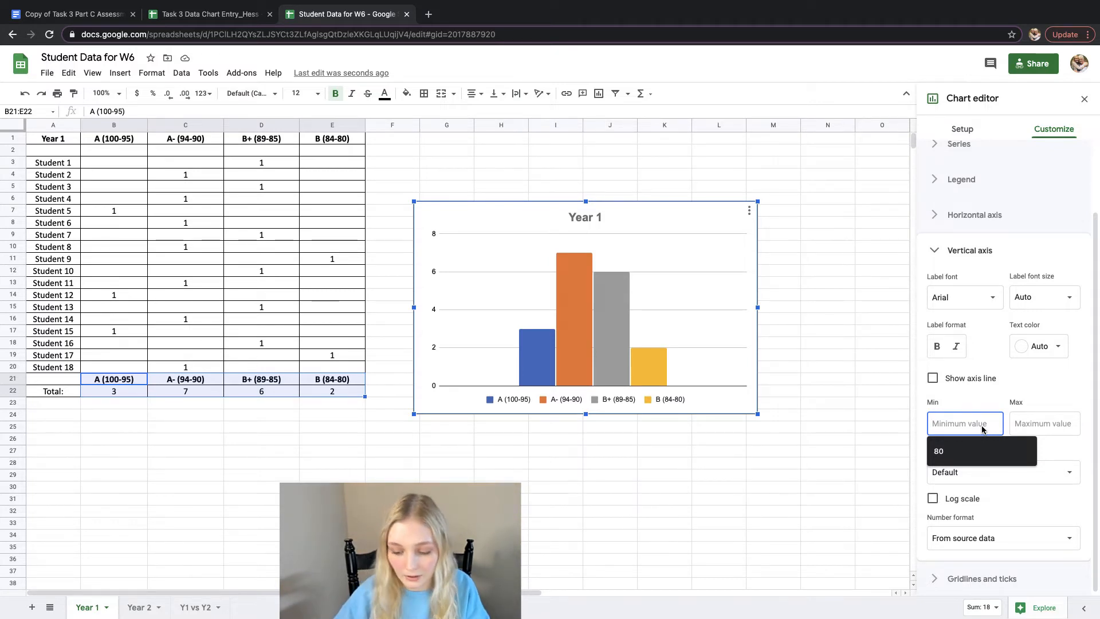
text(0)
click(1049, 424)
text(7)
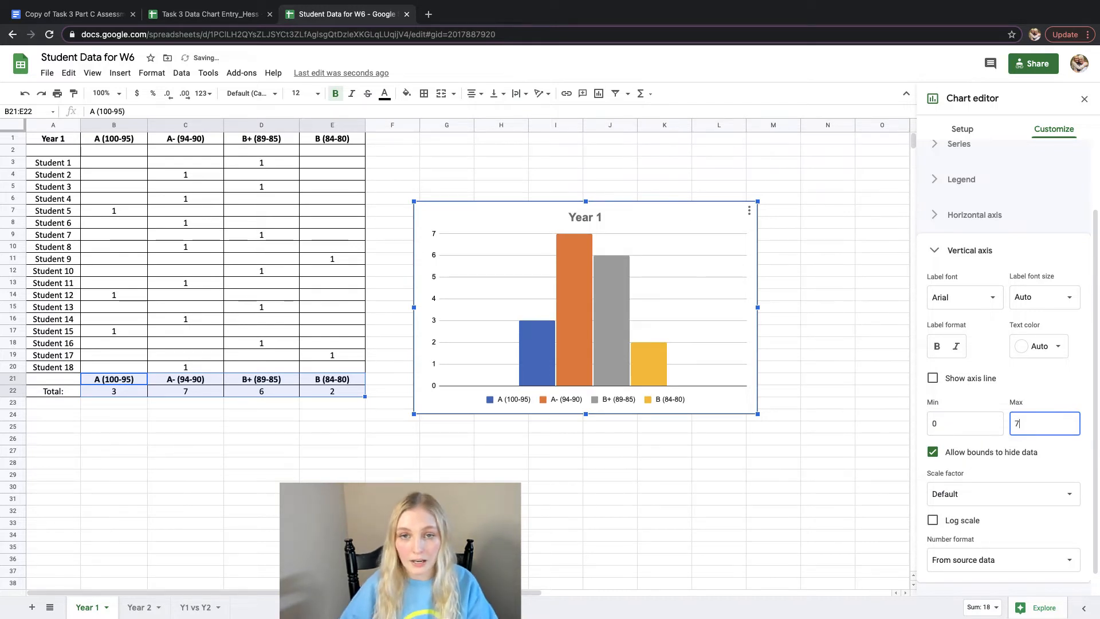
key(BackSpace)
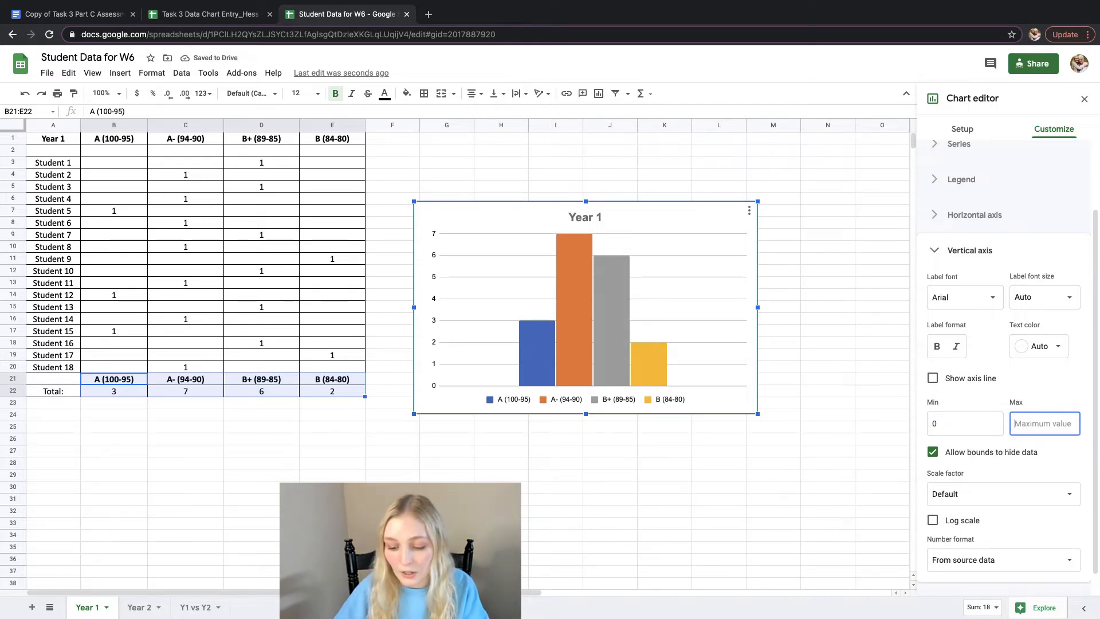
text(8)
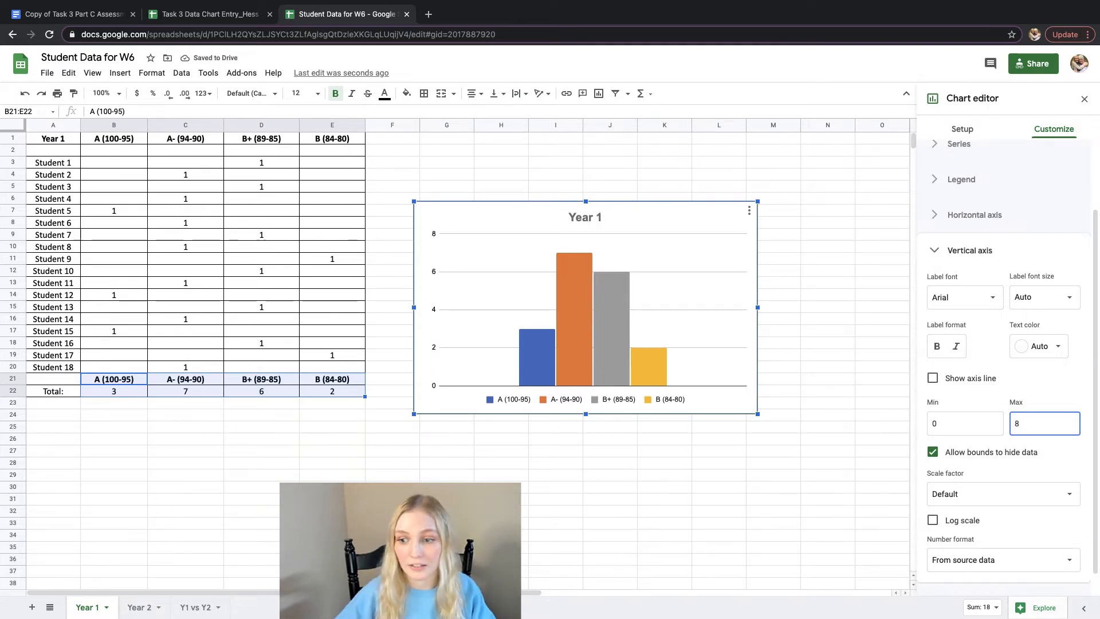
scroll(1002, 458, down, 1)
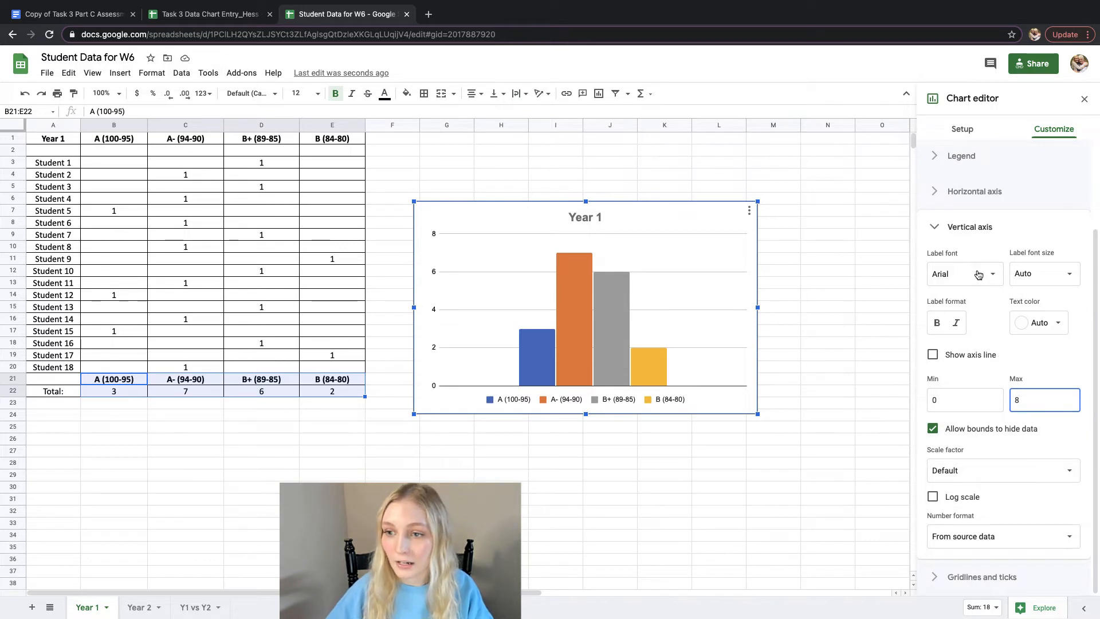
click(936, 226)
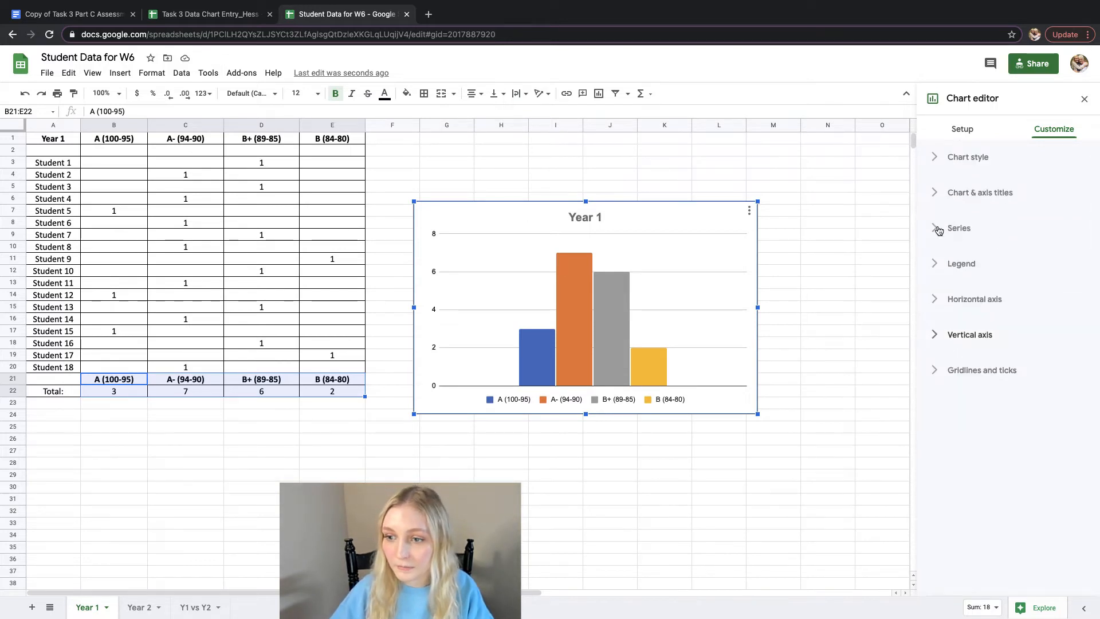
click(936, 373)
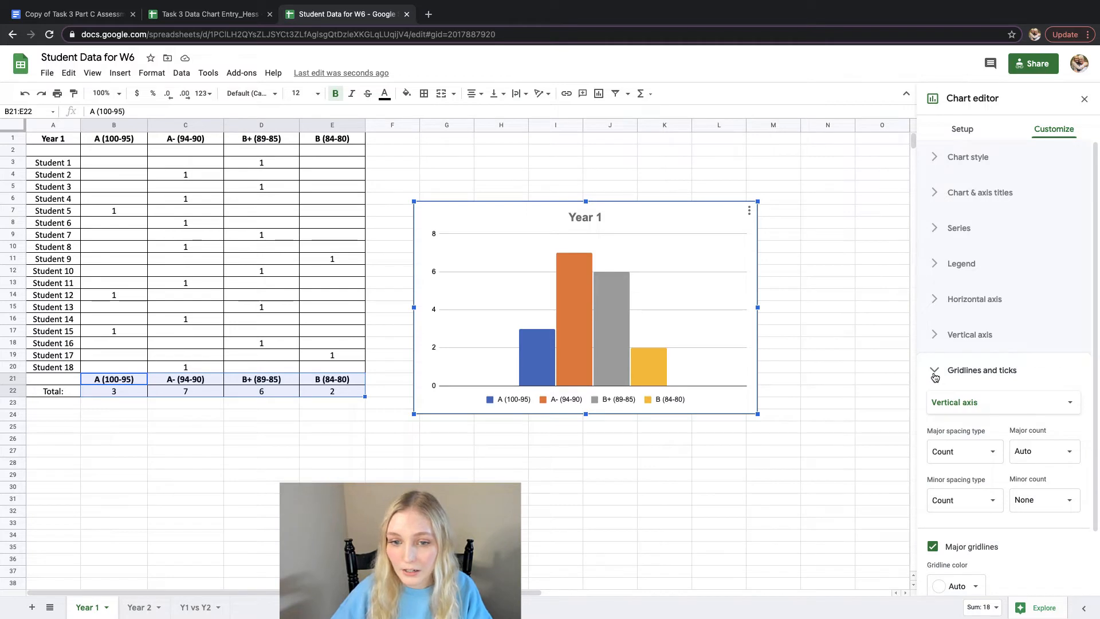
click(936, 372)
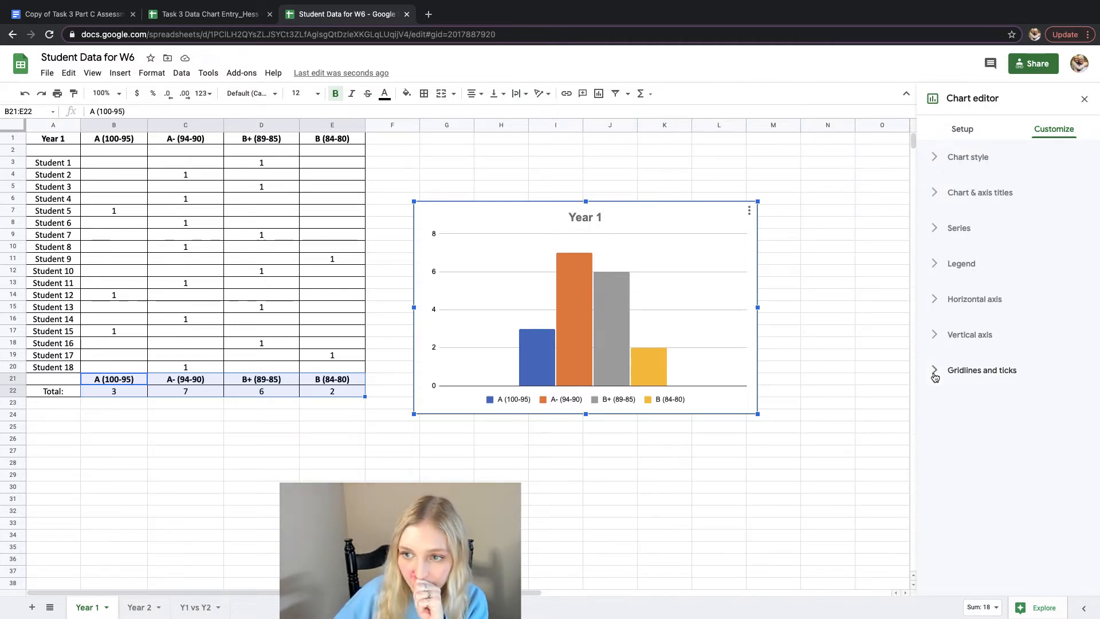
- Show data labels on all series of the chart with font size 20 and close the chart editor
click(937, 228)
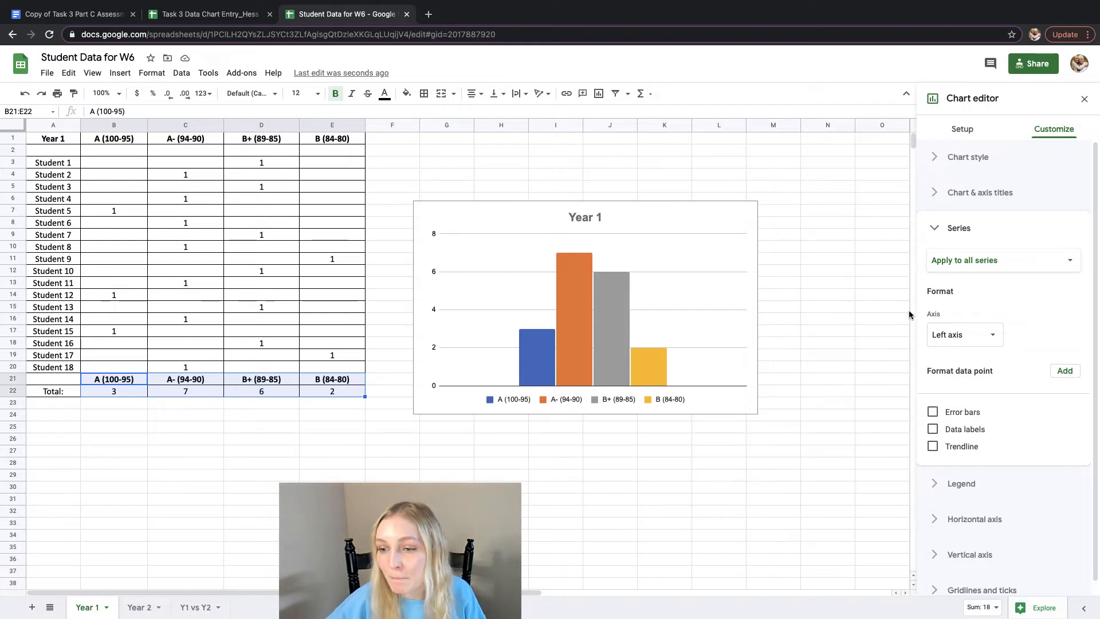
click(932, 430)
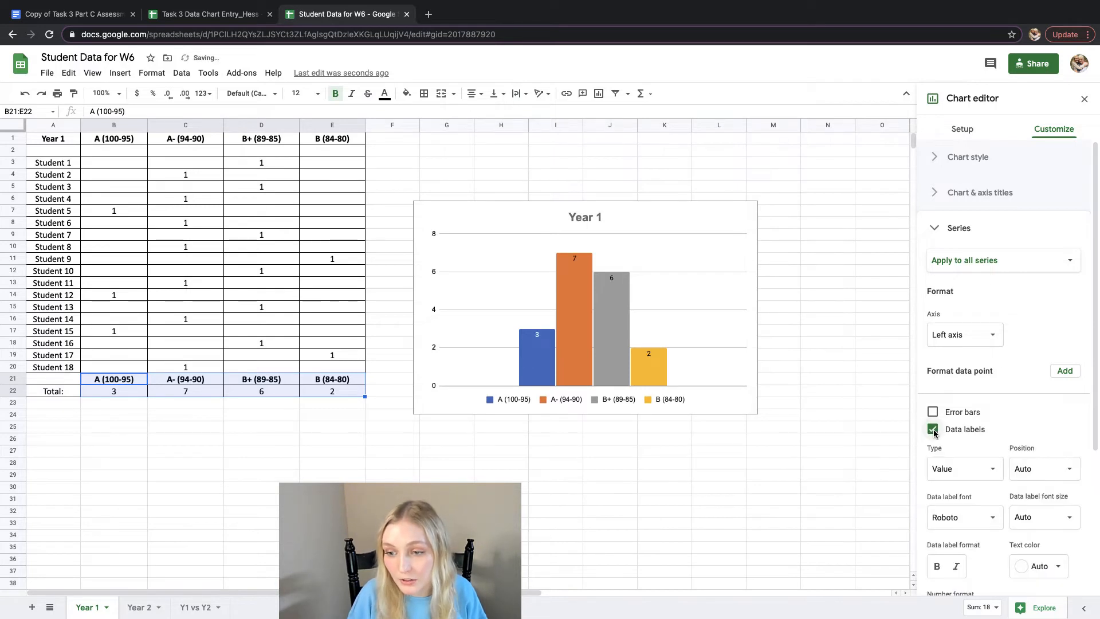
scroll(934, 432, down, 3)
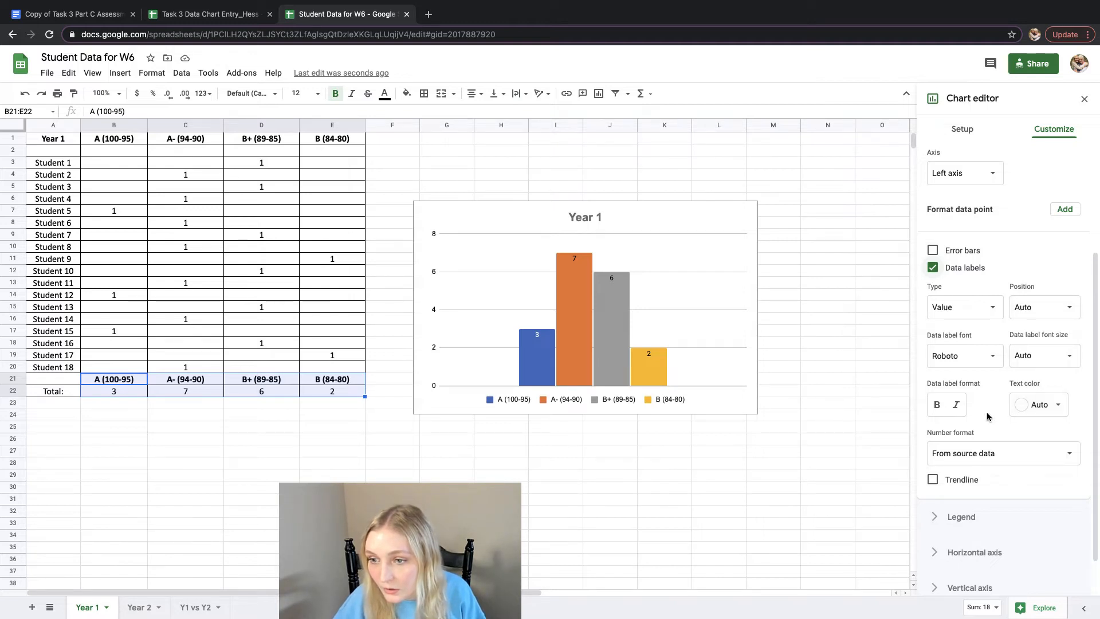
click(1051, 360)
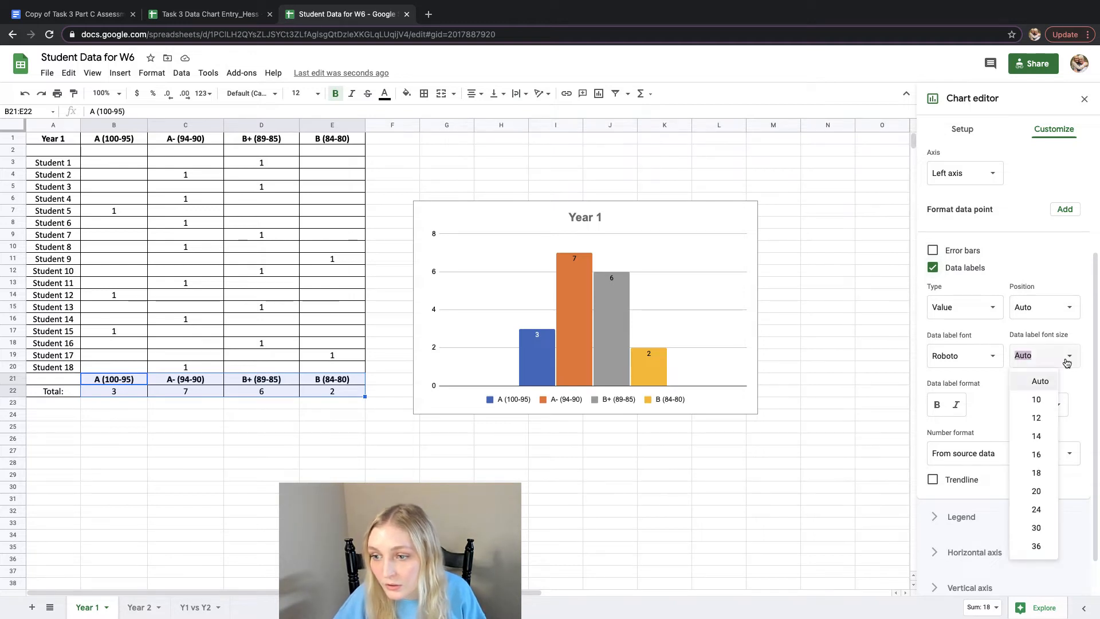
click(1036, 491)
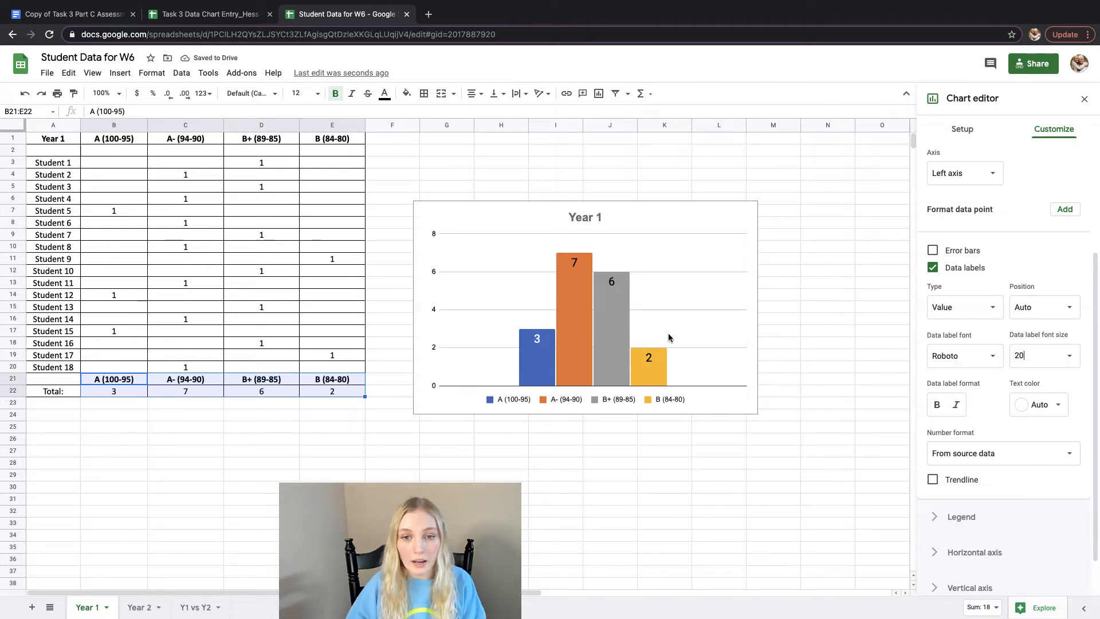
scroll(1038, 324, down, 1)
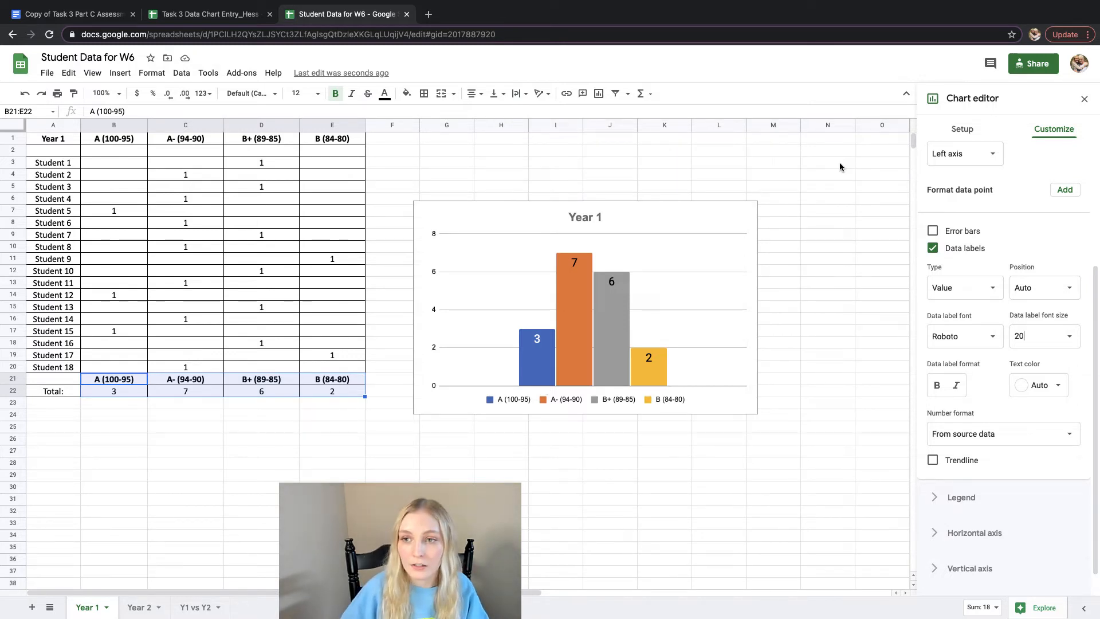
click(1084, 100)
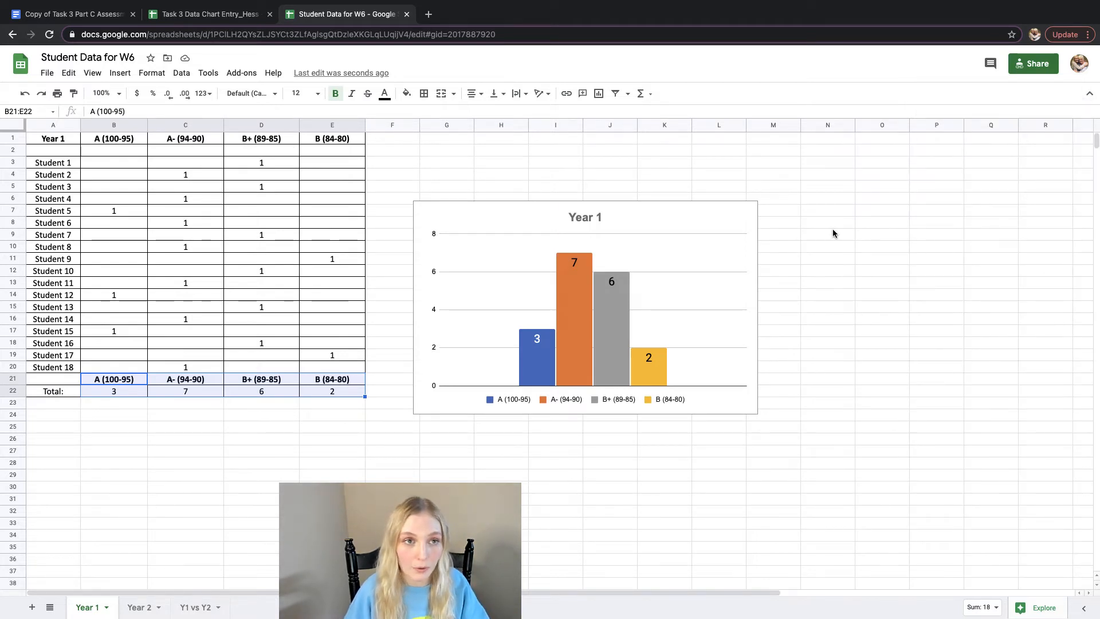
- Check the objective text boxes on the sample charts in the Task 3 Part C Assessment Commentary document and return to the spreadsheet
click(63, 13)
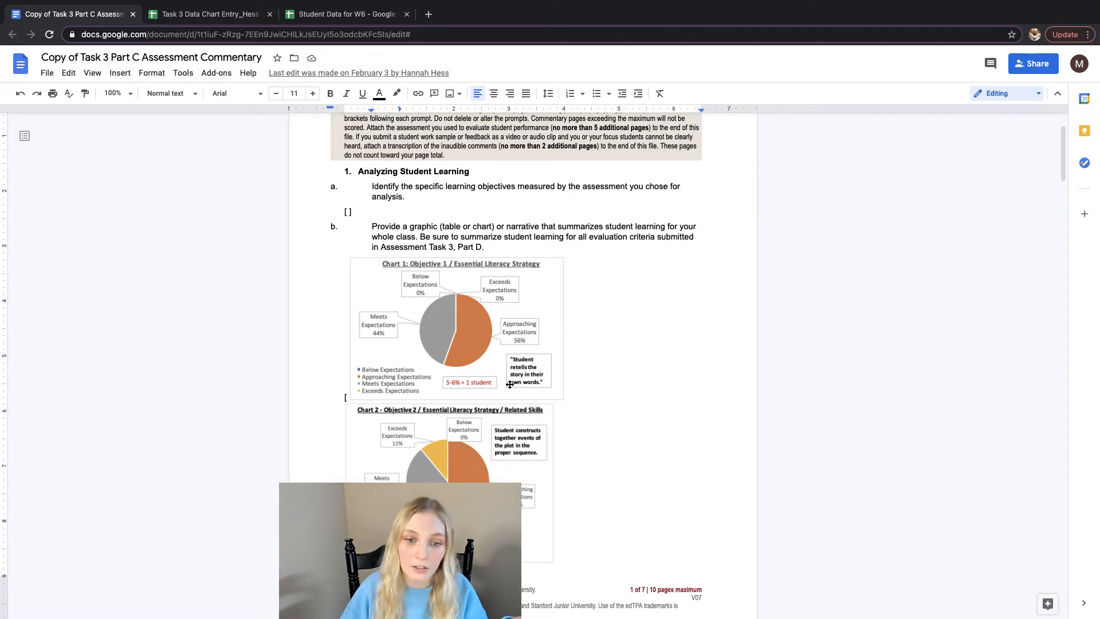
click(351, 16)
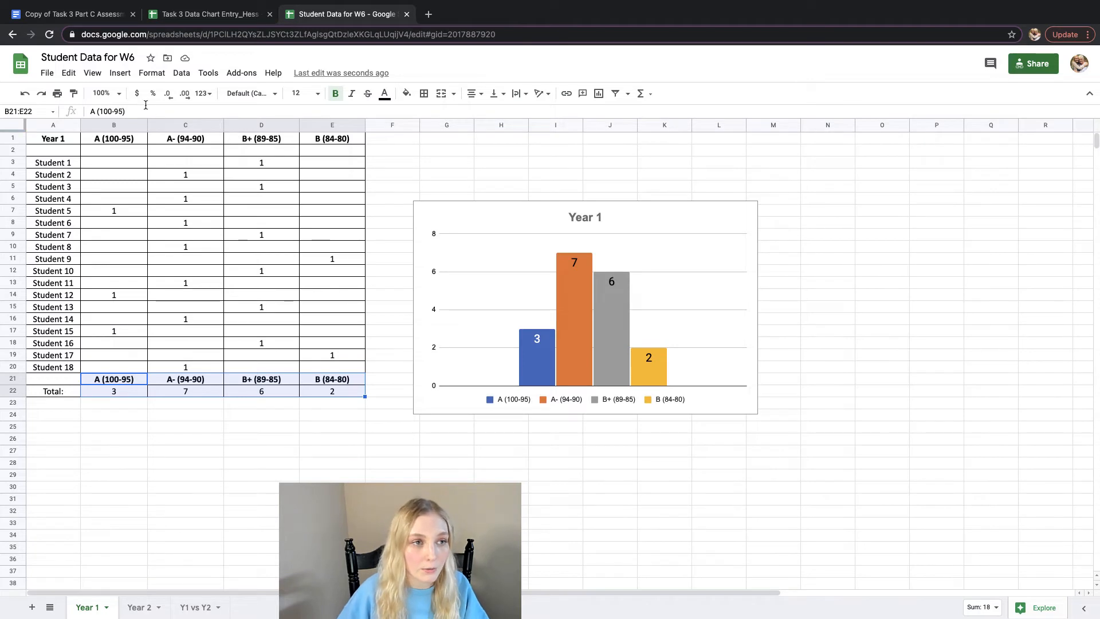
- Insert a drawing containing a text box that reads "O1: Student retells story in their own words."
click(121, 74)
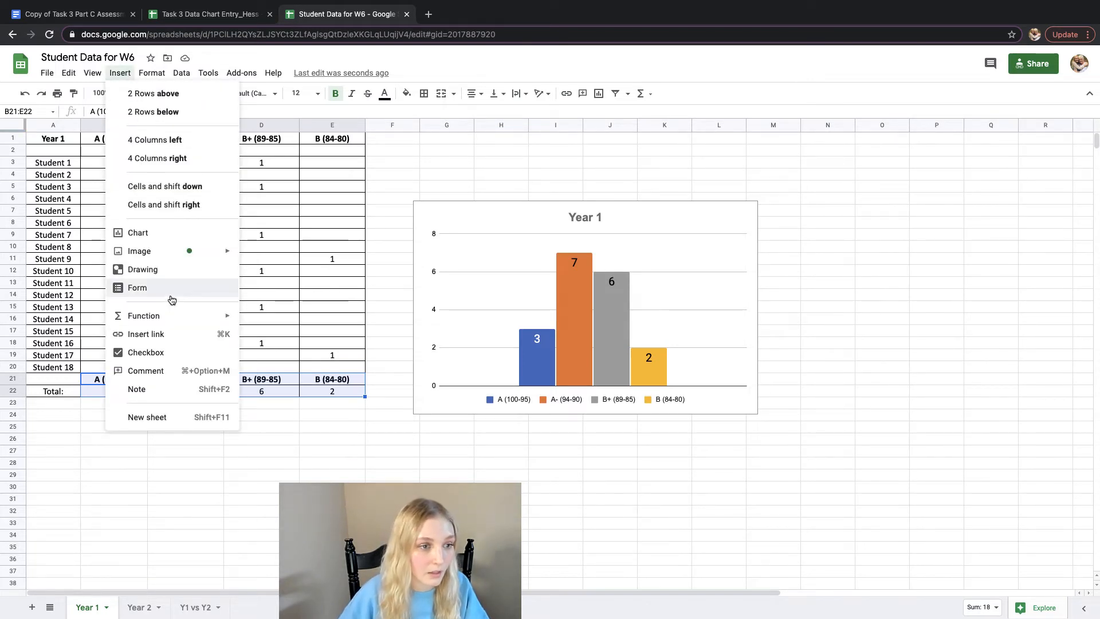
click(175, 279)
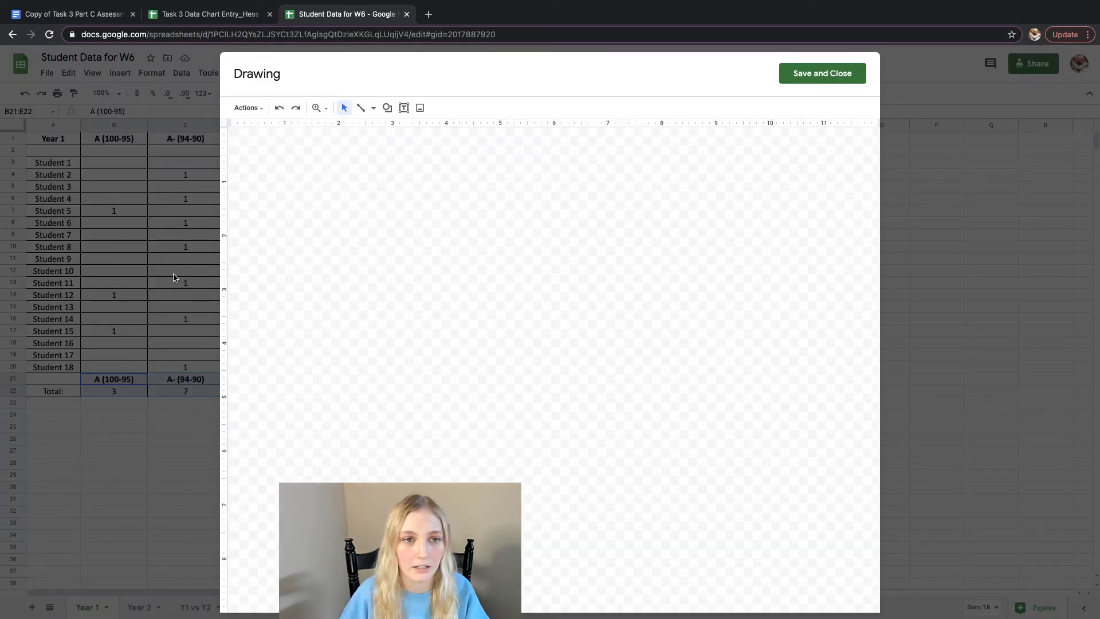
click(404, 109)
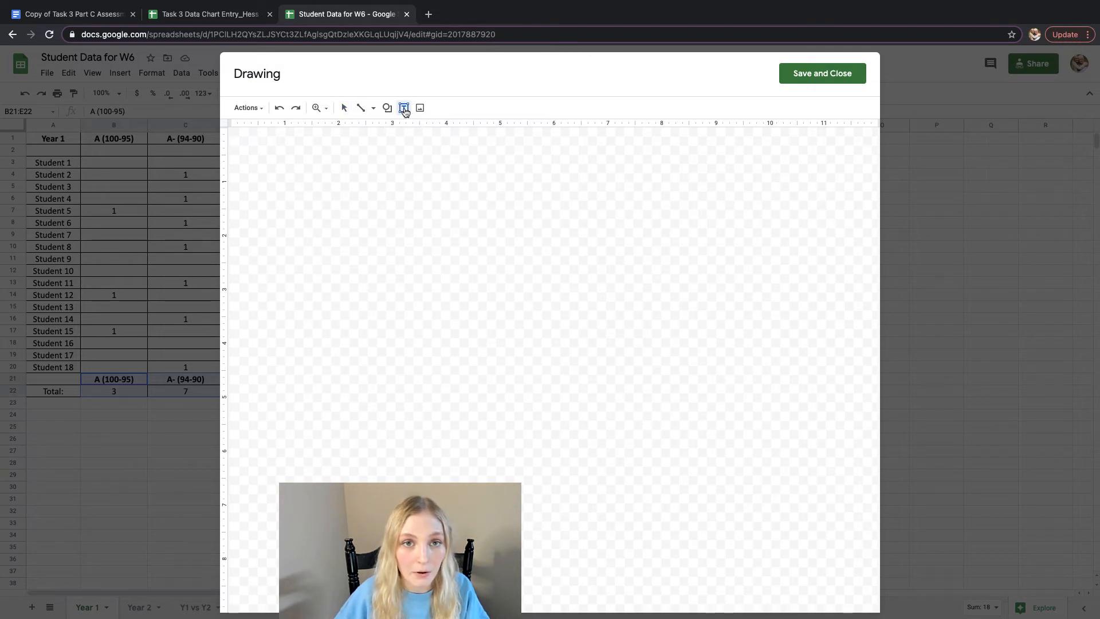
drag(384, 189, 644, 259)
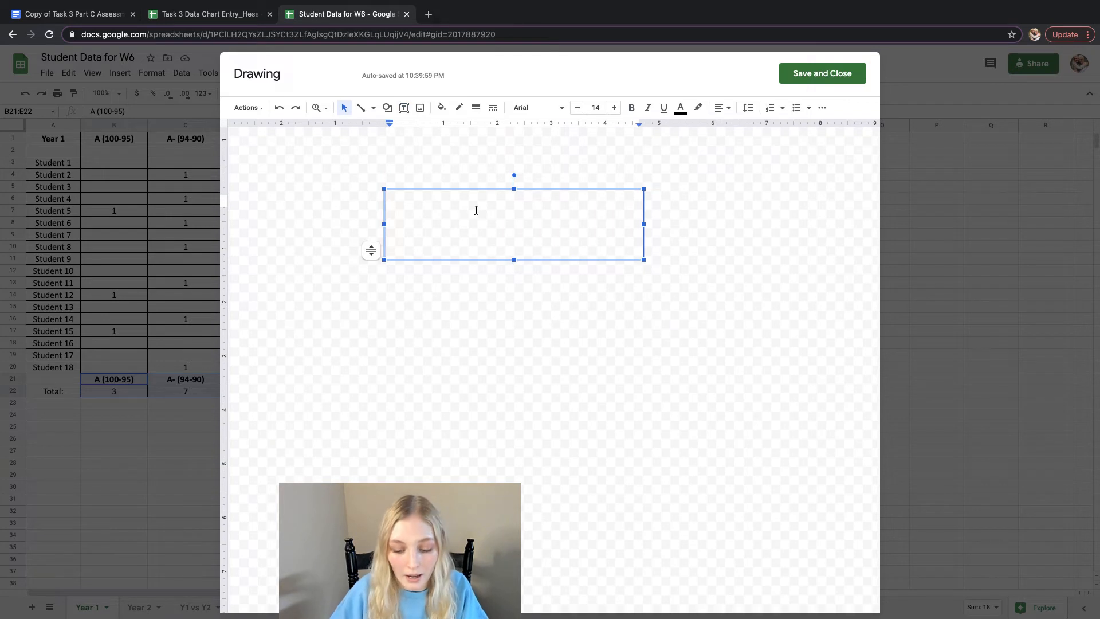
text(O)
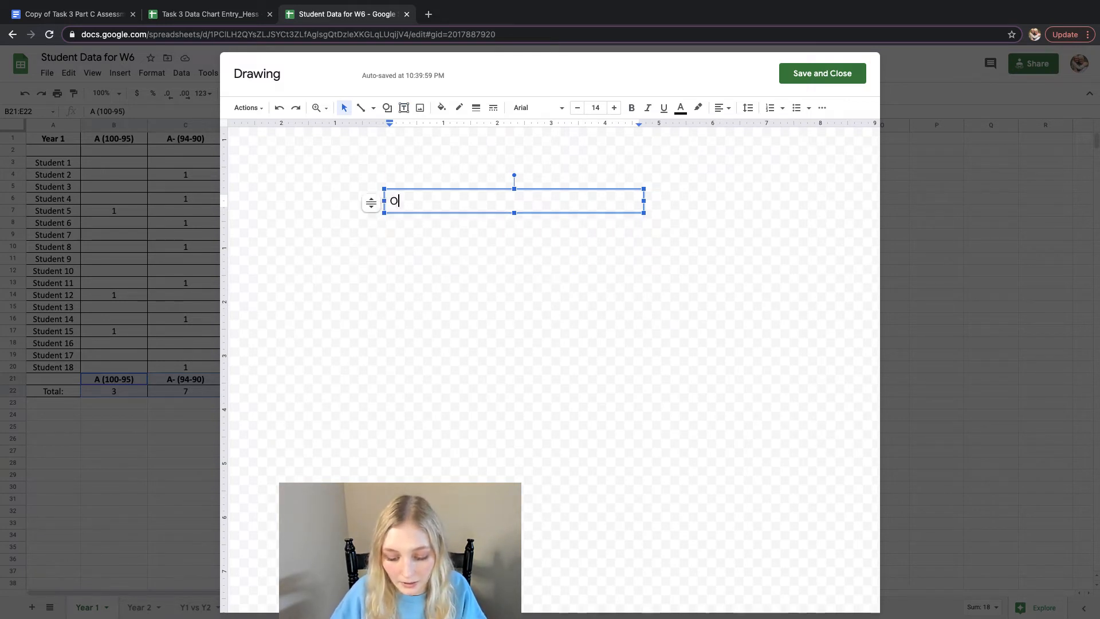
text(1: Stu)
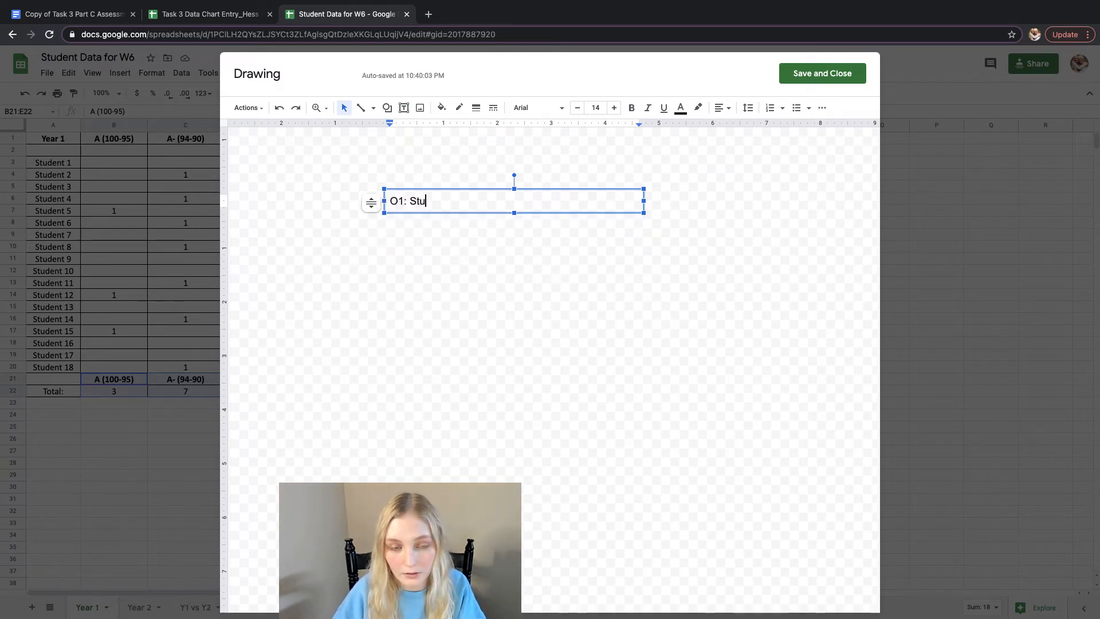
text(dent retells )
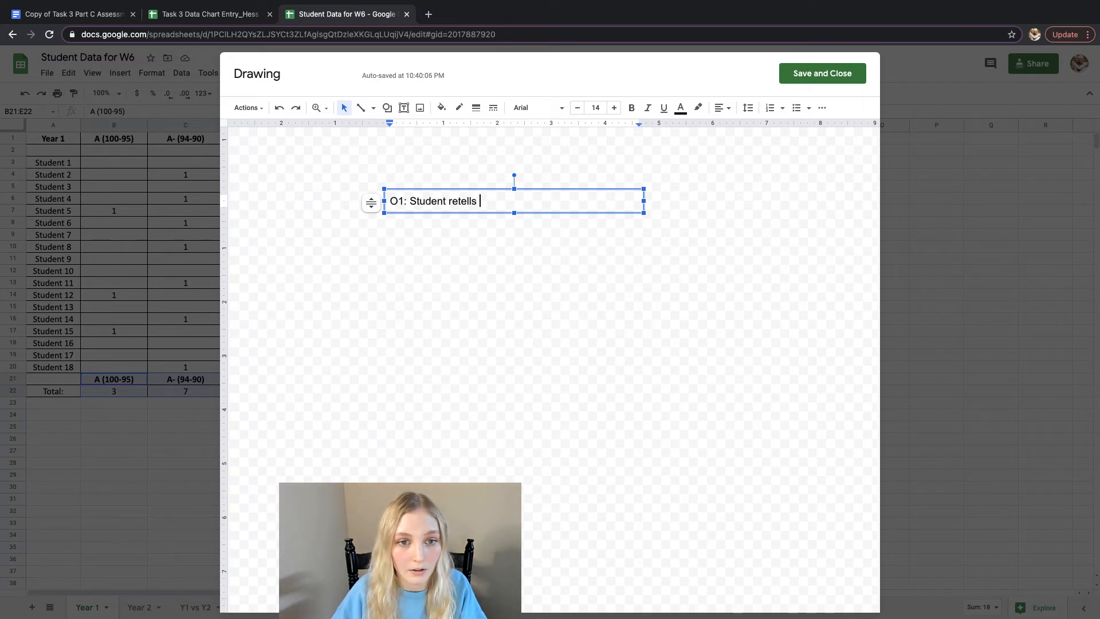
text(story in the)
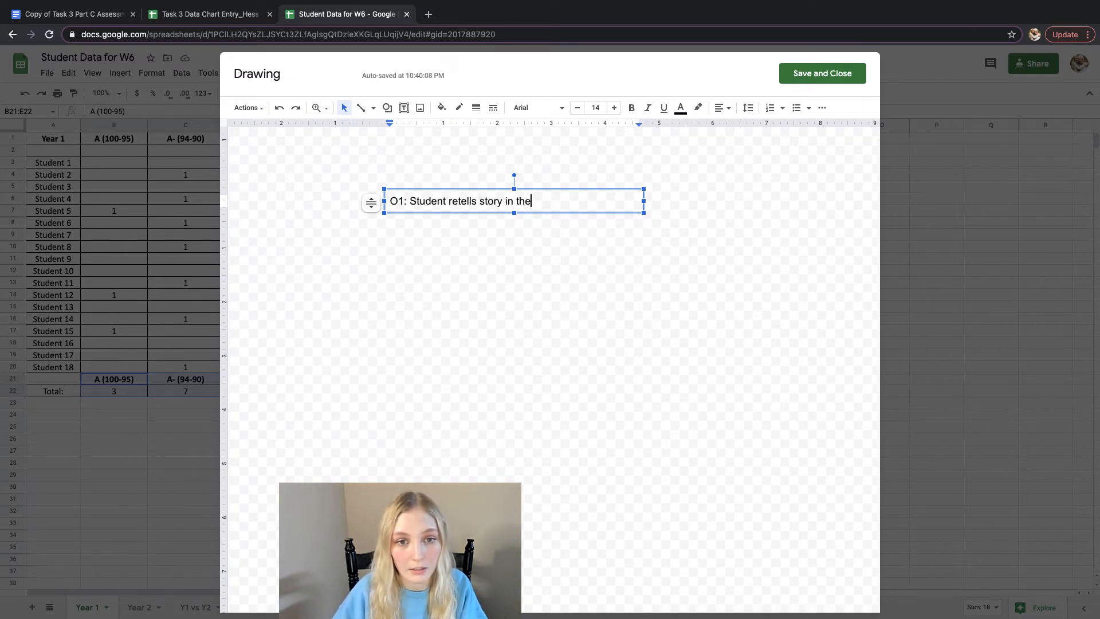
text(ir own words)
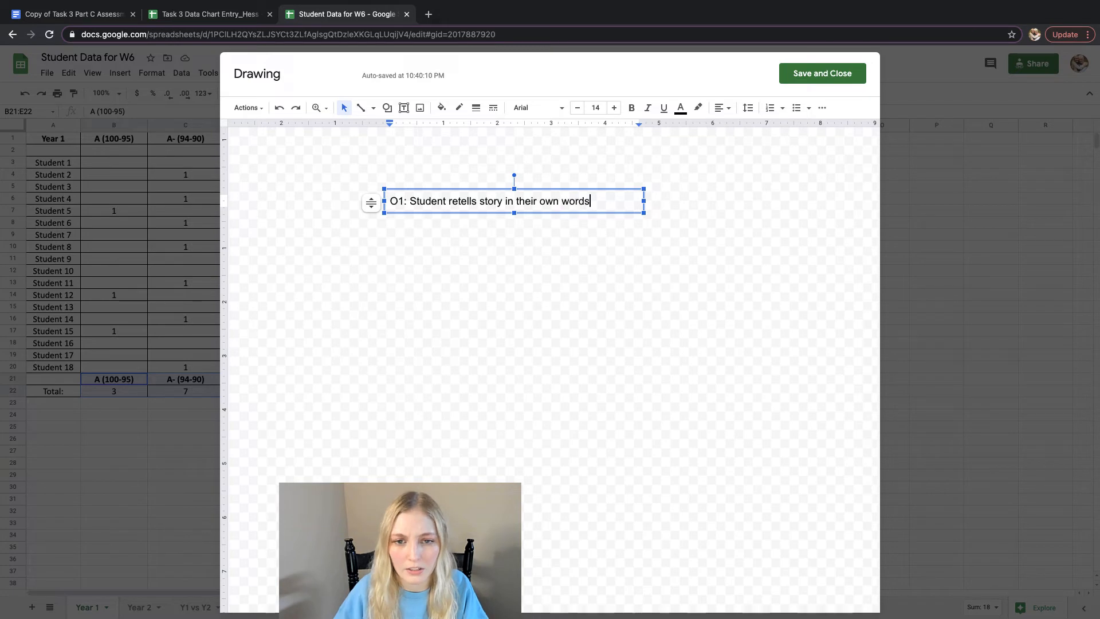
text(.)
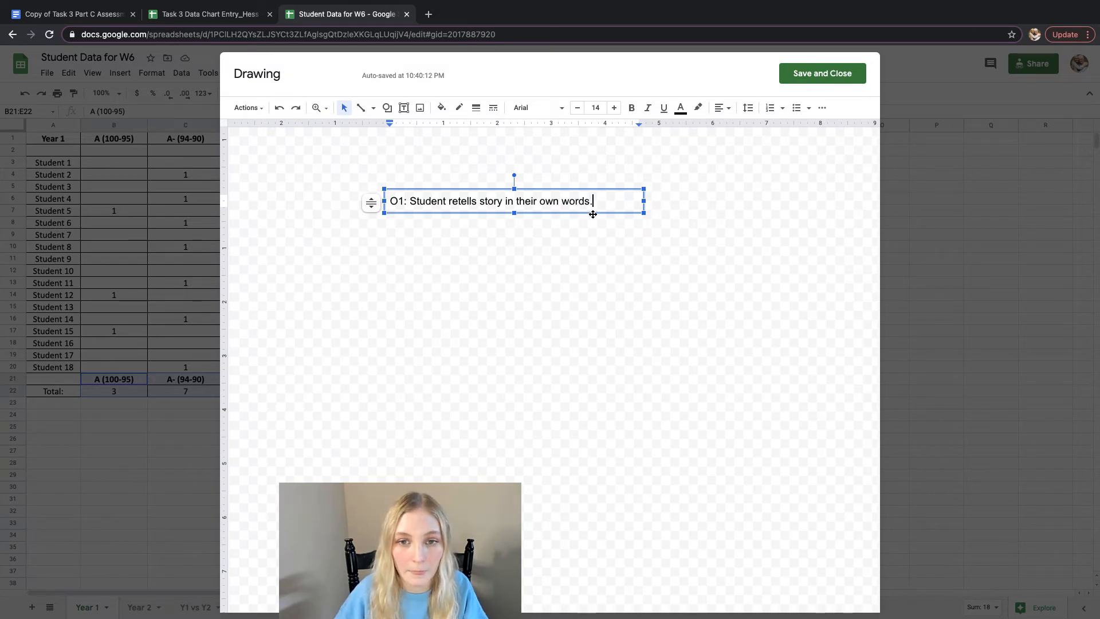
- Narrow the text box to fit its single line of text and give it a 1px border
drag(644, 201, 601, 201)
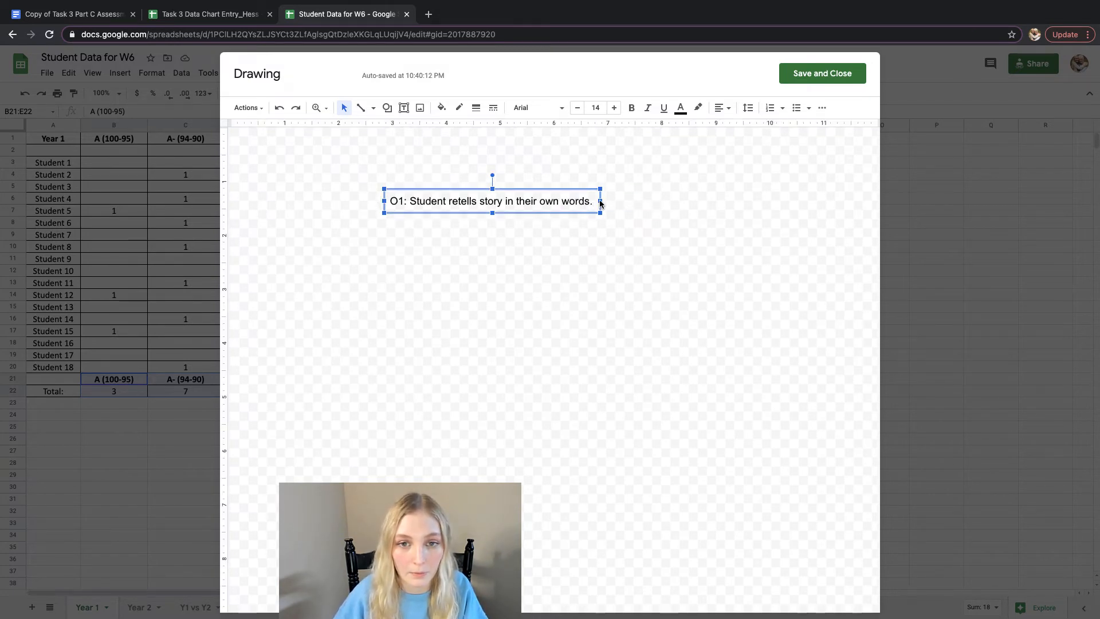
click(476, 108)
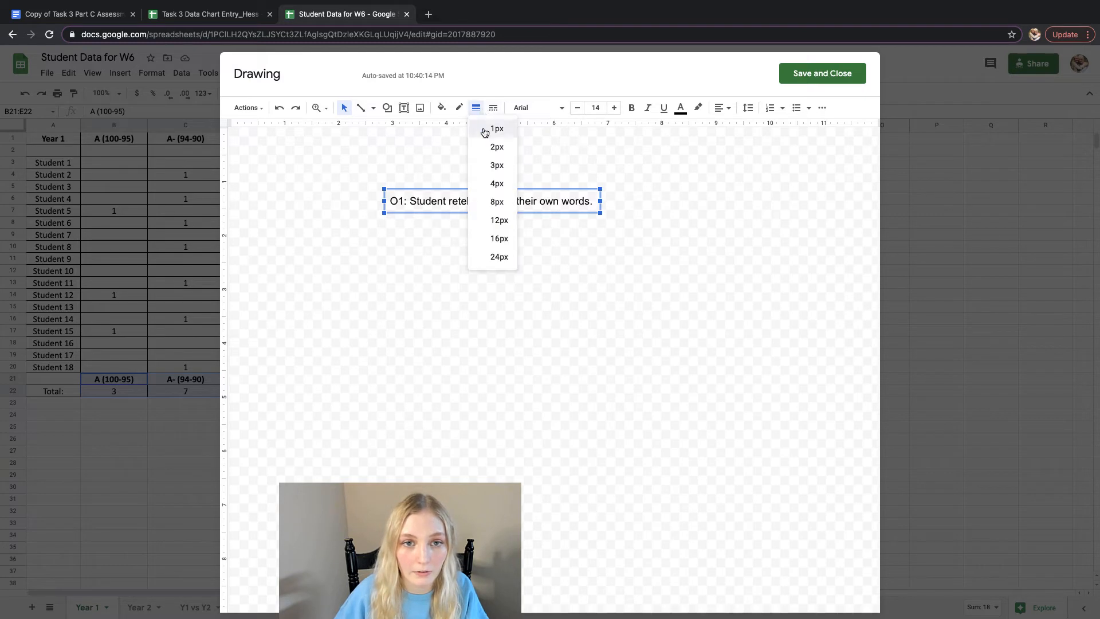
click(483, 128)
click(406, 281)
click(470, 211)
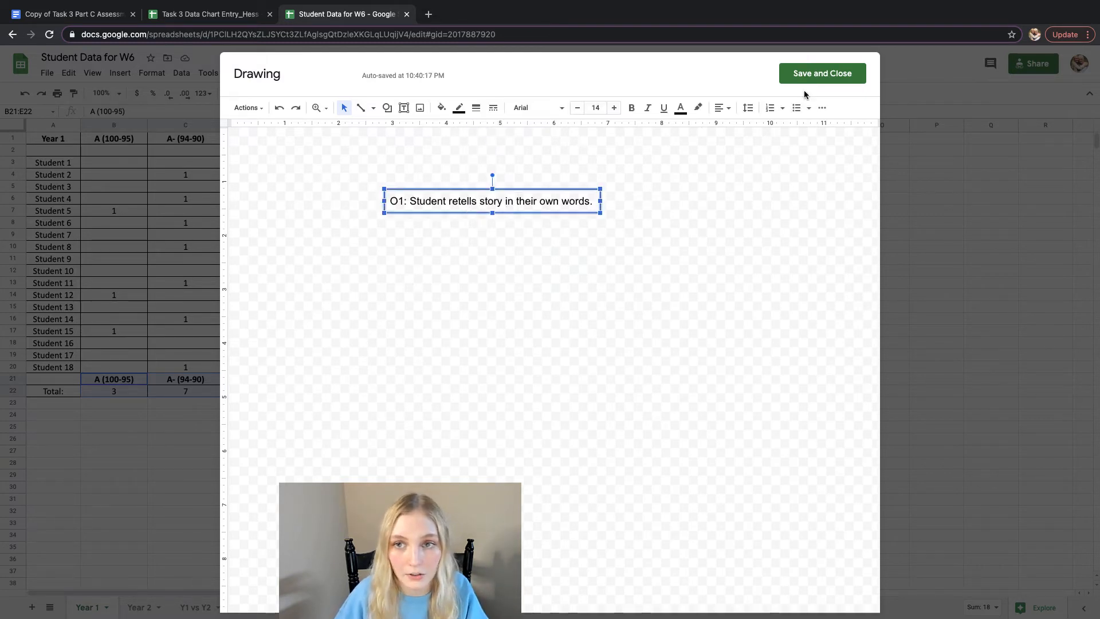
- Save the drawing to the sheet and place it, reduced in size, over the chart just below the Year 1 title
click(814, 78)
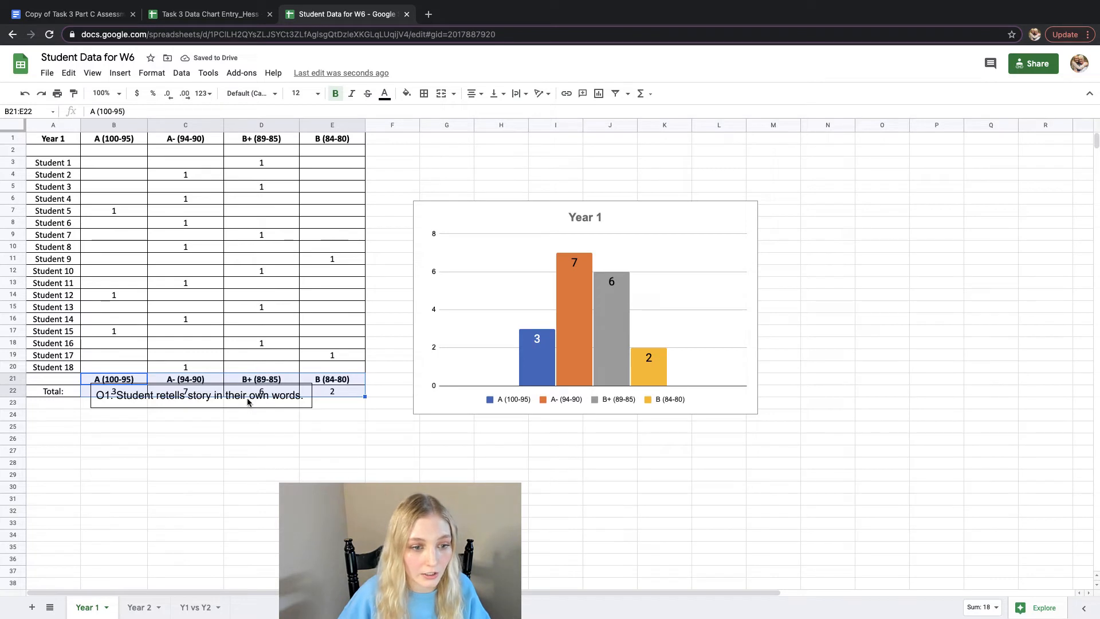
mouse_move(268, 396)
mouse_down()
mouse_move(403, 397)
mouse_move(633, 328)
mouse_move(636, 239)
mouse_move(663, 251)
mouse_move(579, 244)
mouse_up()
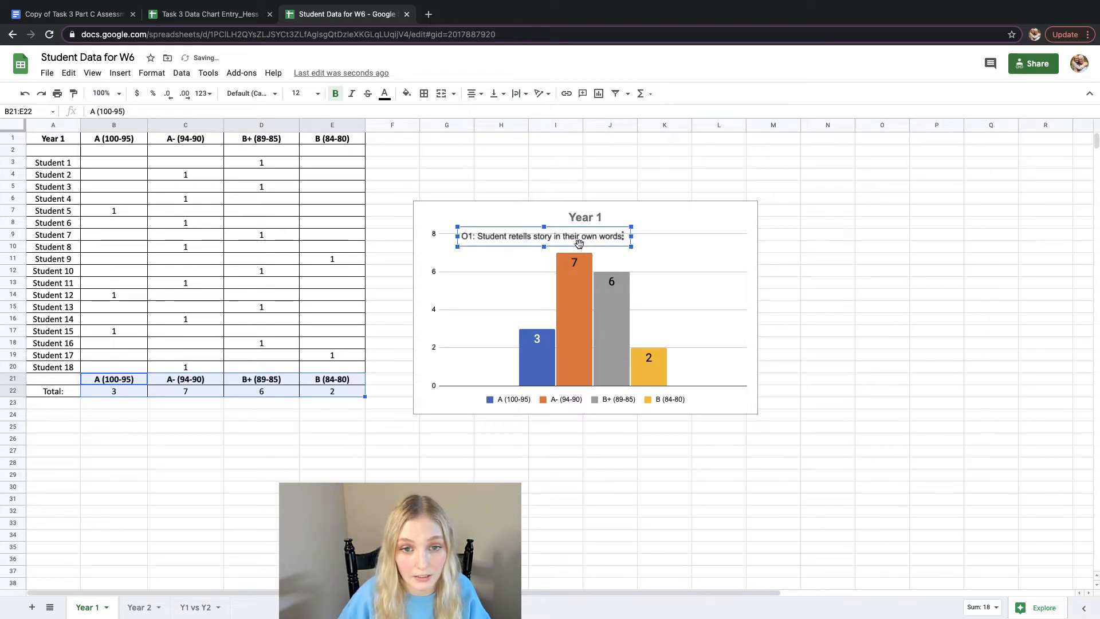
- Recheck the sample charts in the Task 3 Part C Assessment Commentary document, then delete the objective text box from the Year 1 chart
click(523, 292)
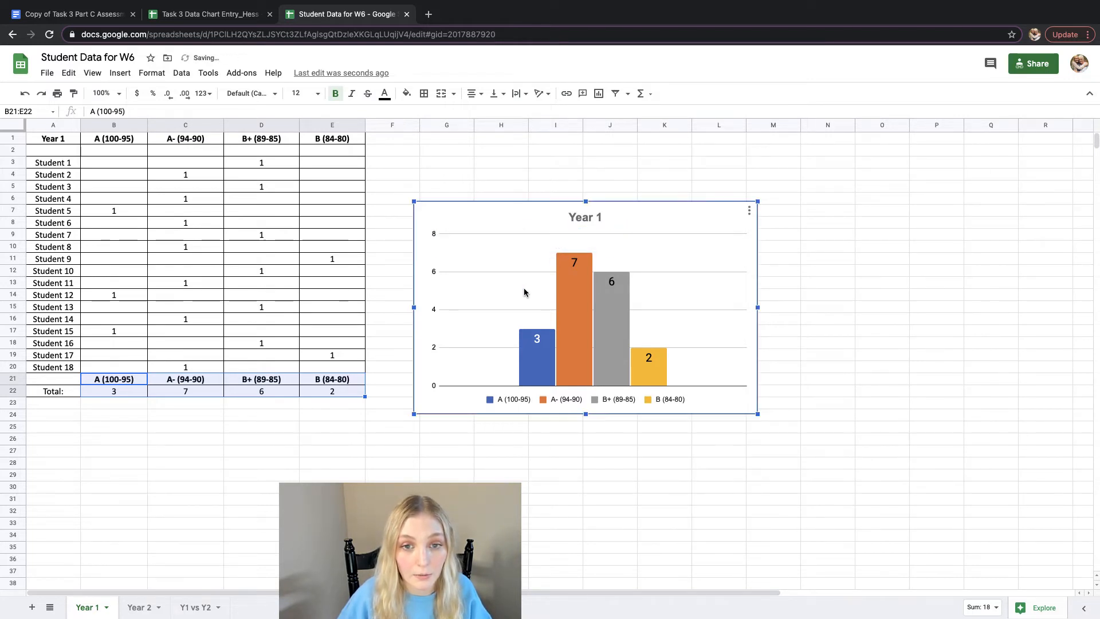
click(865, 260)
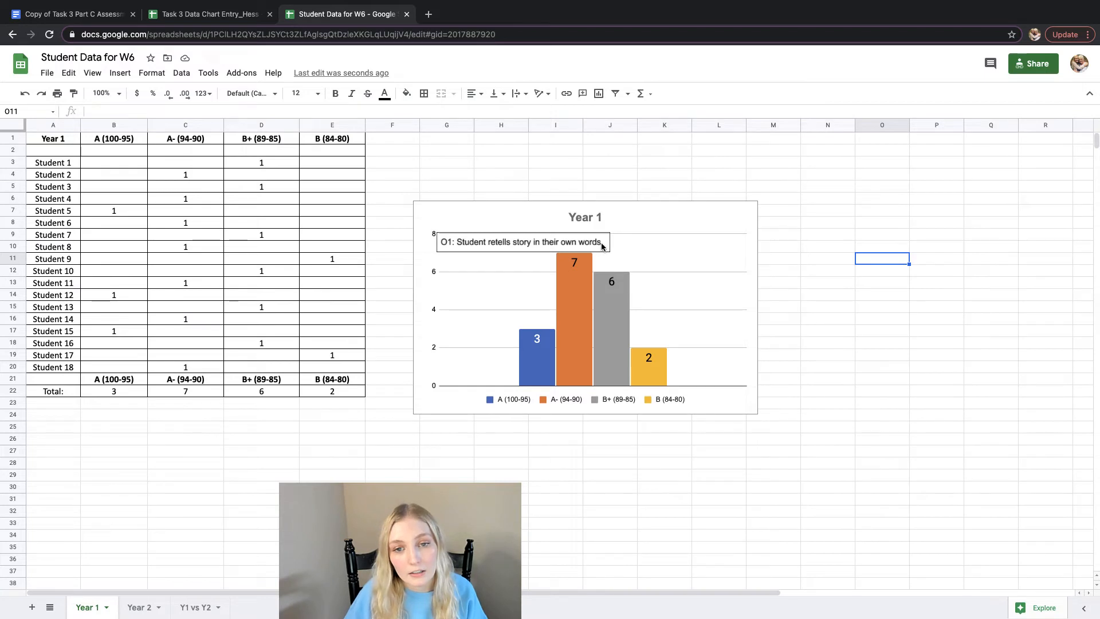
click(577, 244)
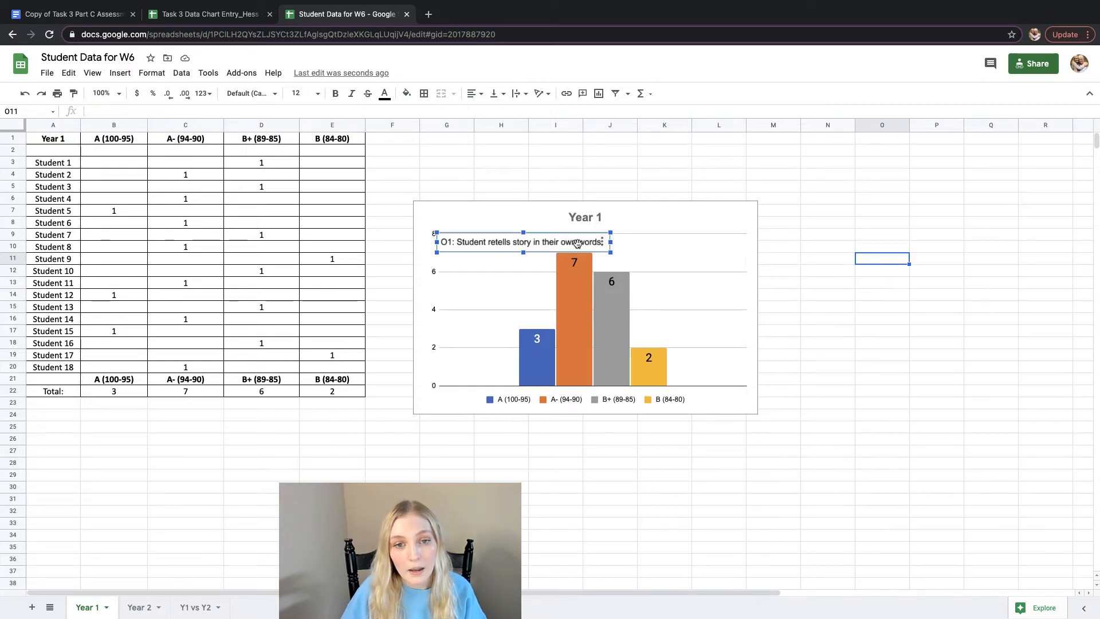
click(105, 22)
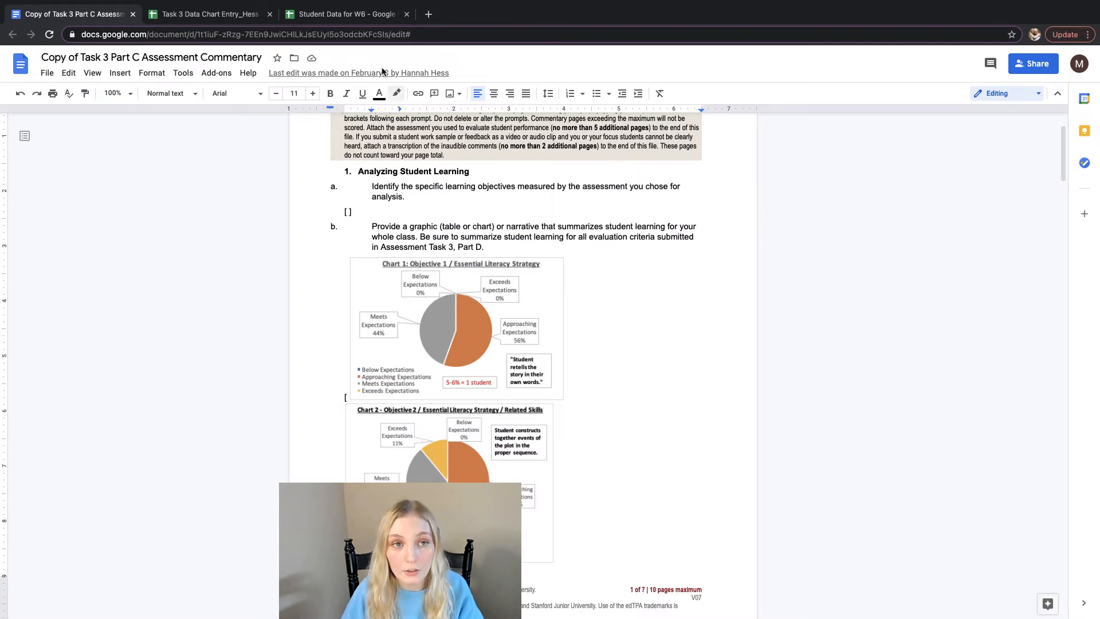
click(346, 16)
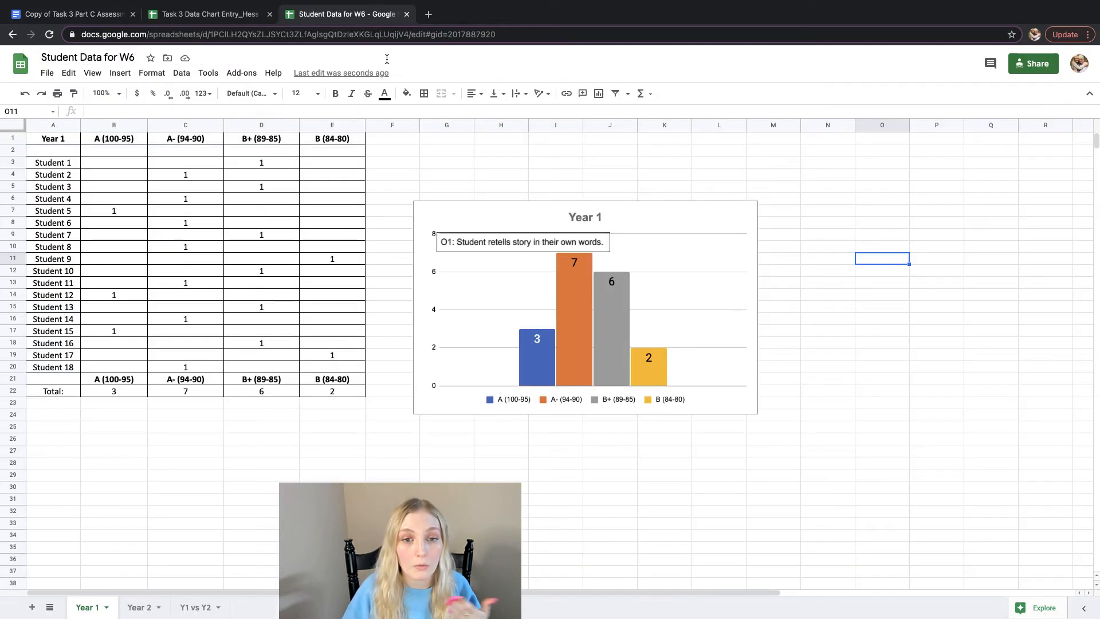
click(559, 242)
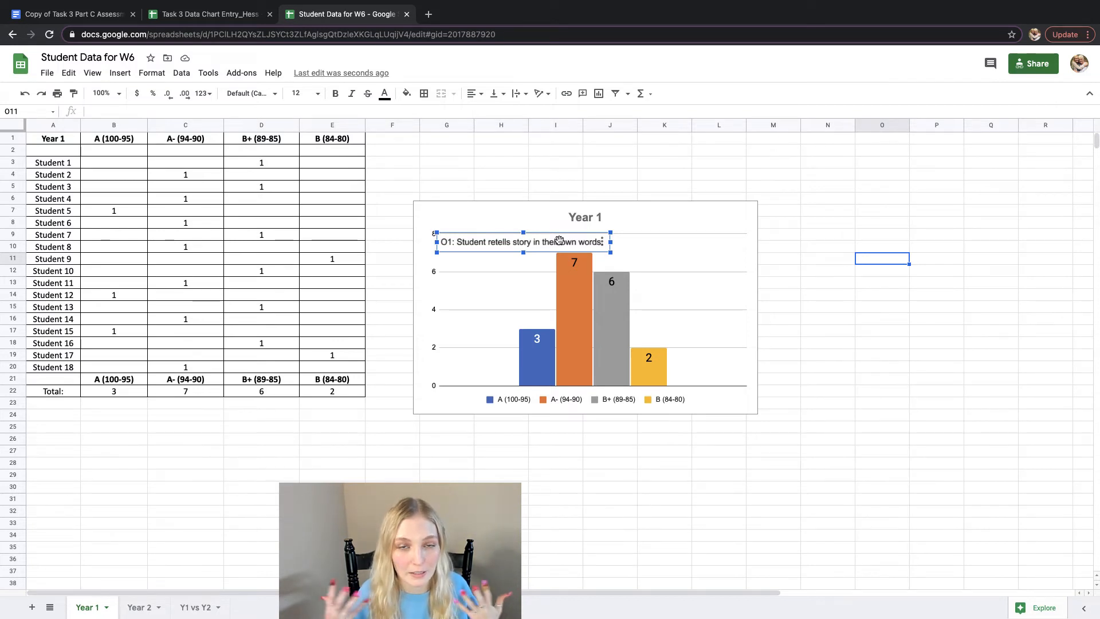
key(BackSpace)
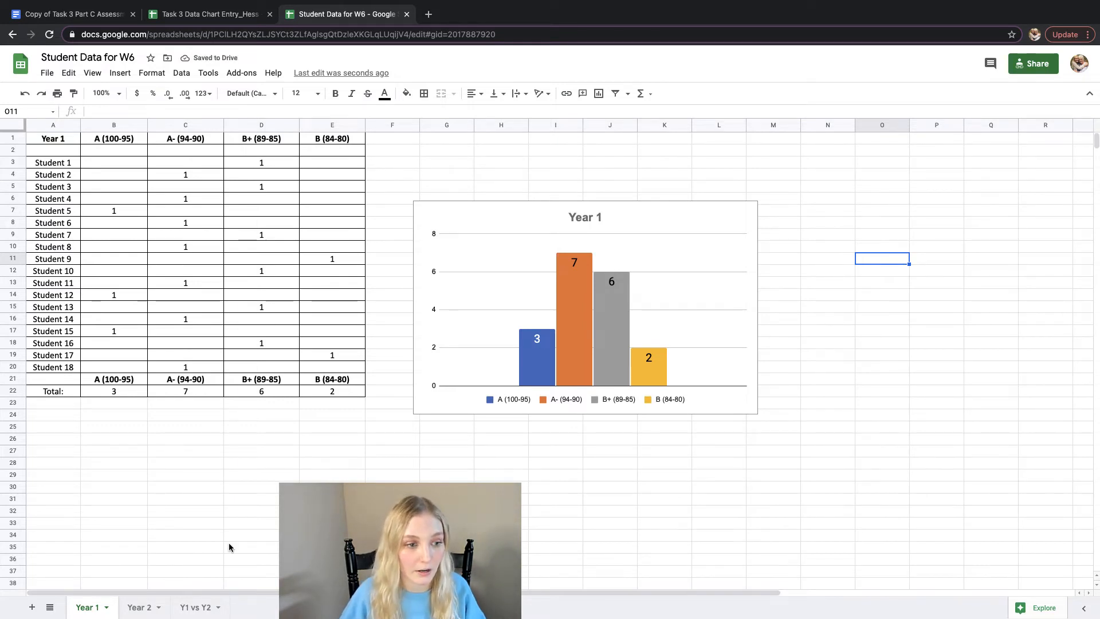
- Open the Year 2 sheet and total the A (100-95) column in B22 with a SUM of B3:B20
click(146, 607)
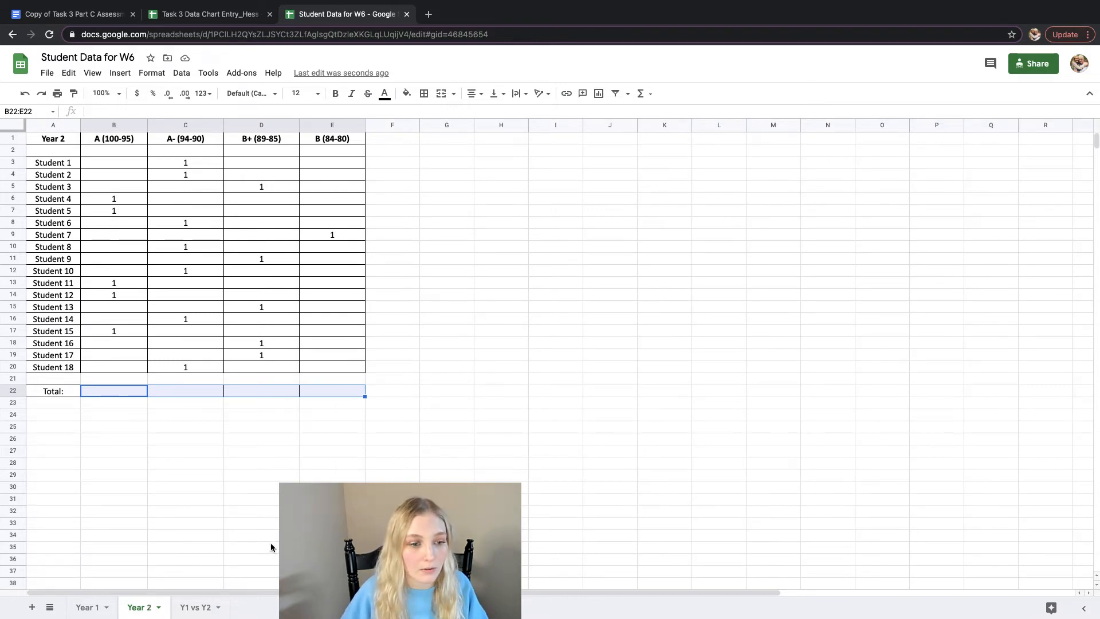
click(266, 465)
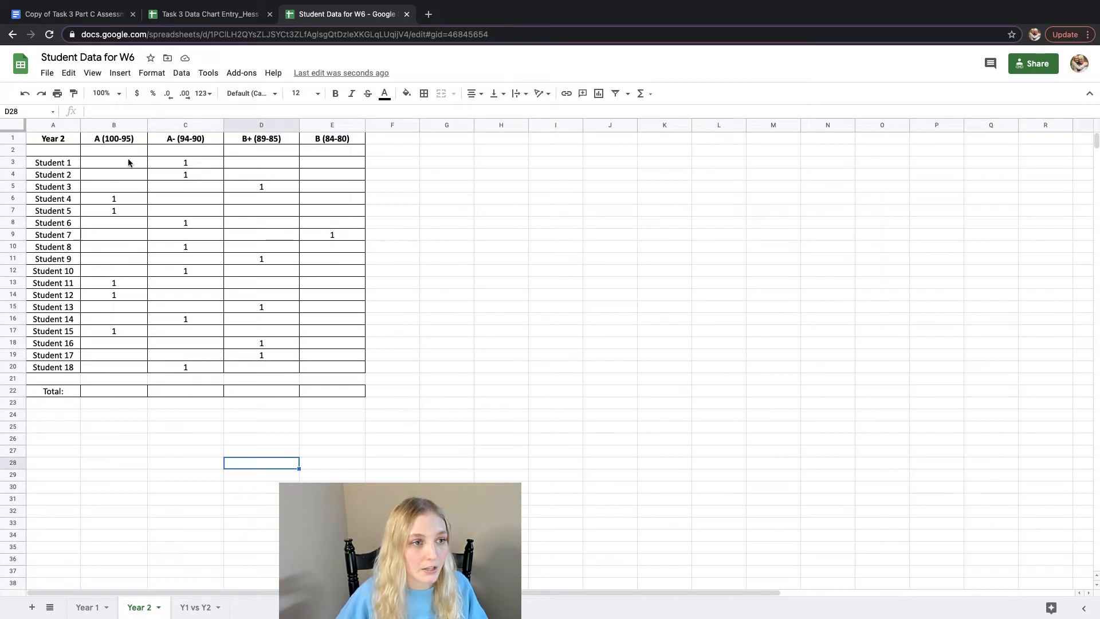
click(111, 392)
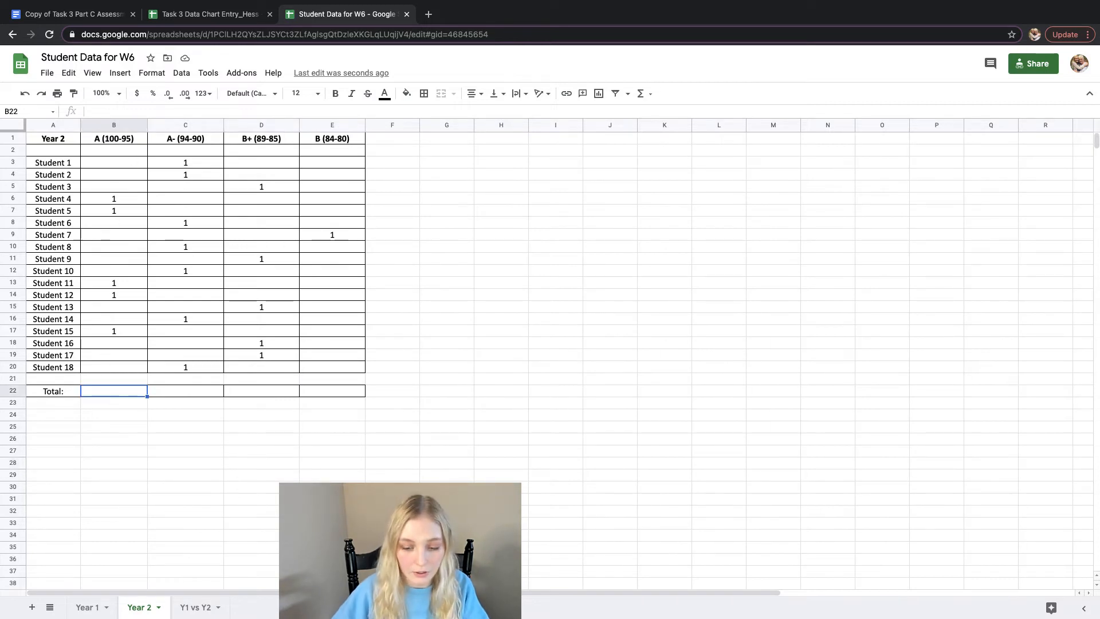
text(=su)
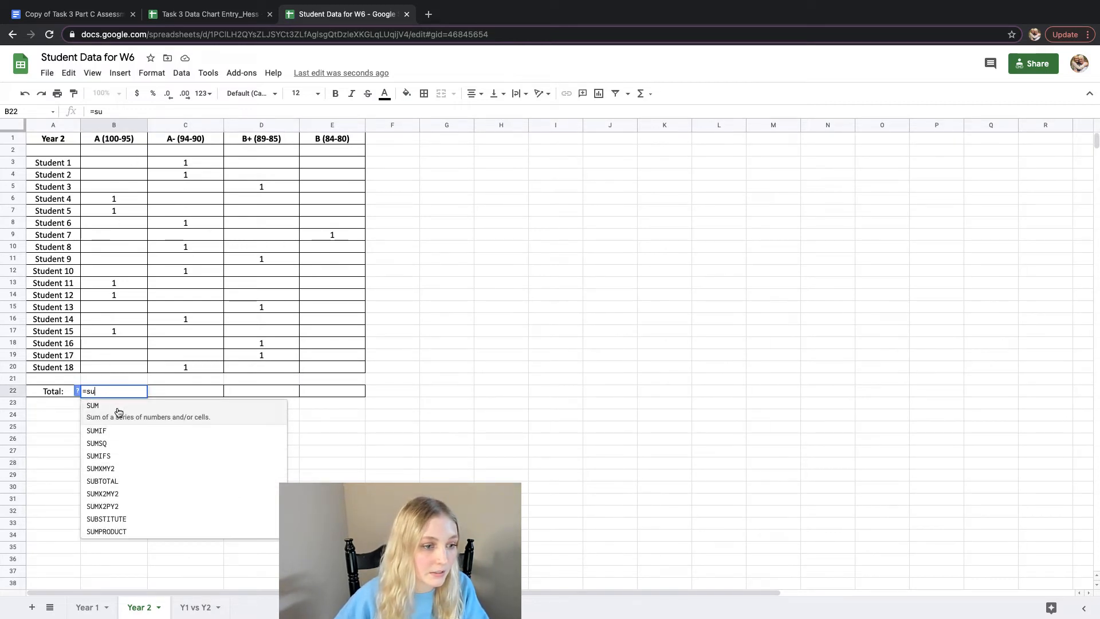
text(m)
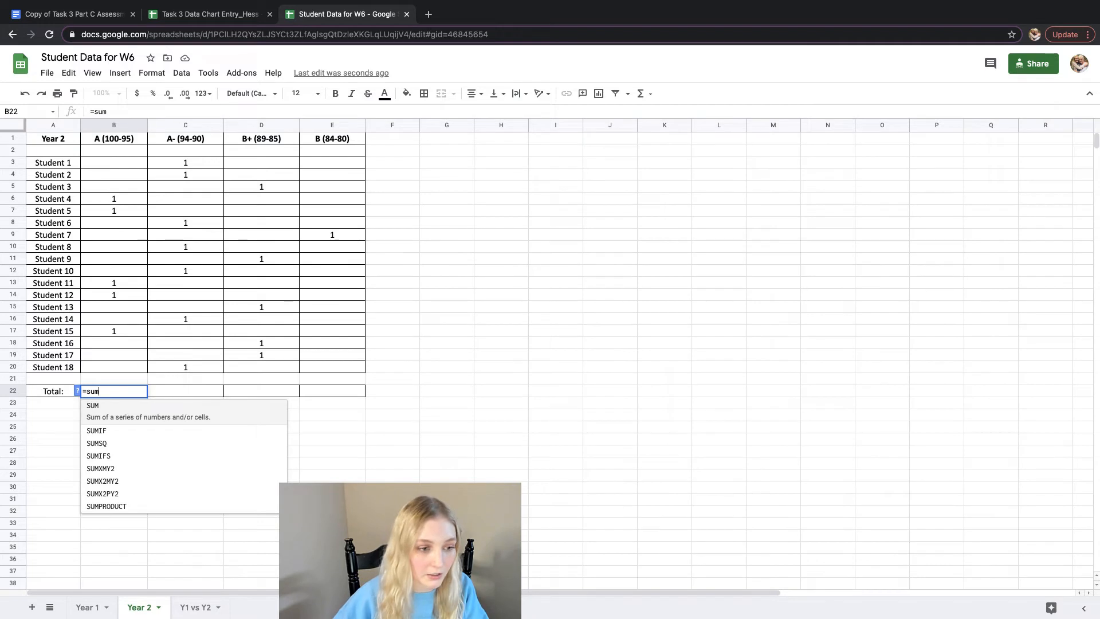
click(118, 408)
drag(114, 164, 118, 372)
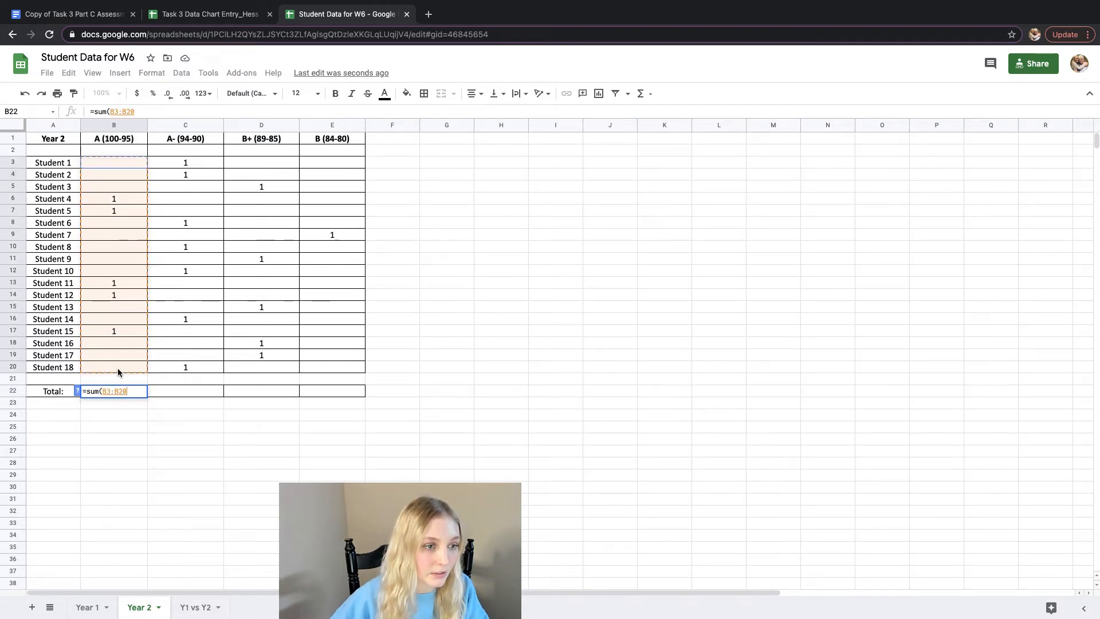
key(Return)
- Total the A-, B+ and B columns in C22, D22 and E22 with SUM formulas covering rows 3 to 20
click(163, 392)
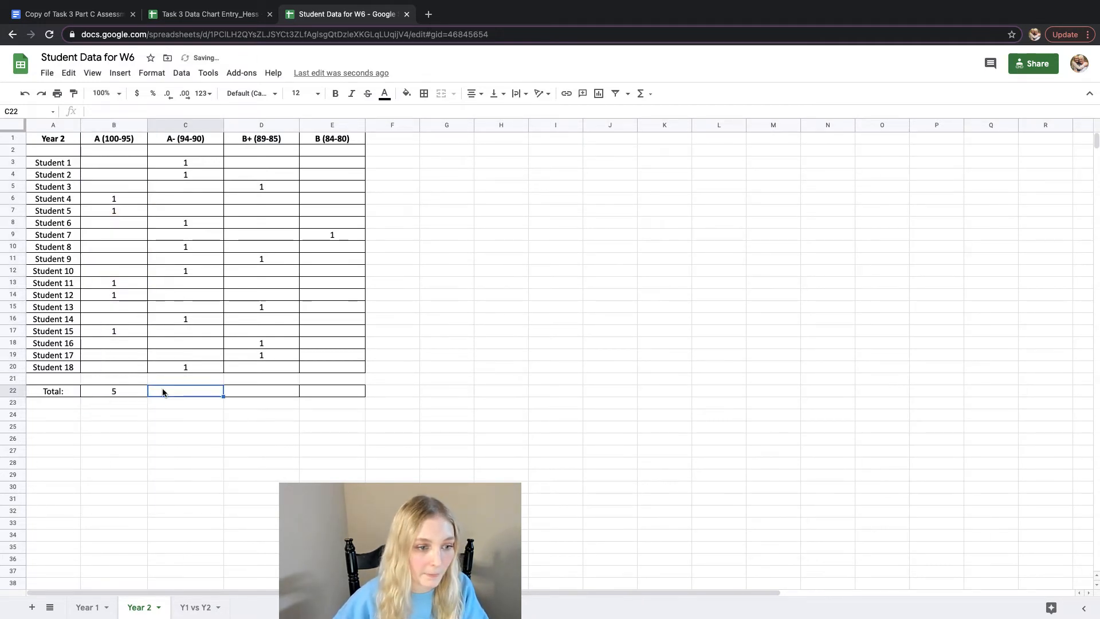
text(=sum)
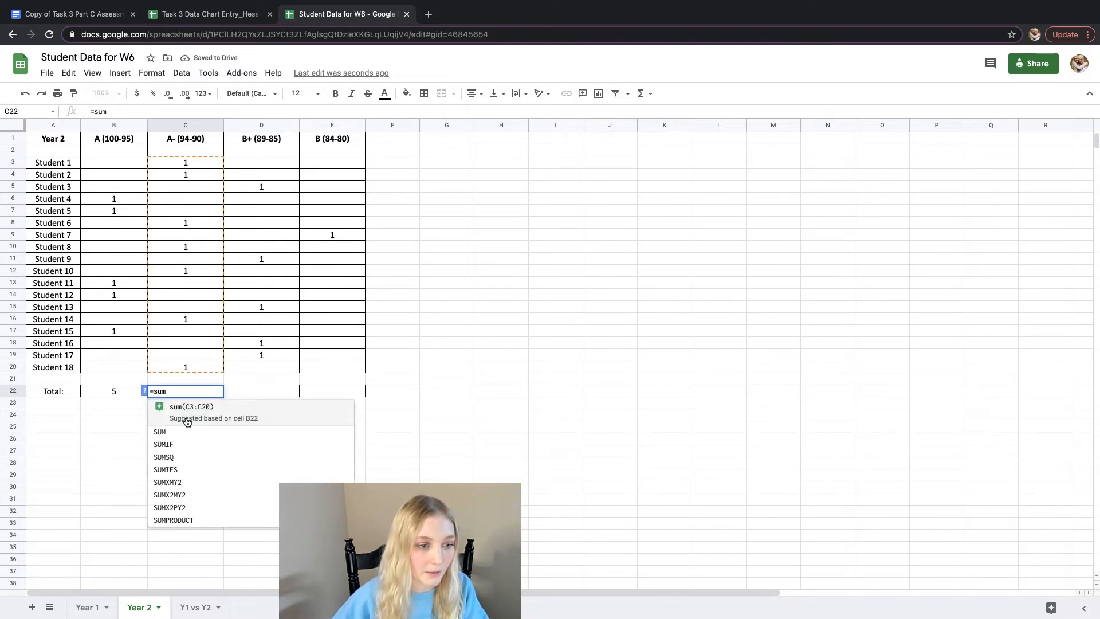
key(Tab)
key(Return)
click(252, 390)
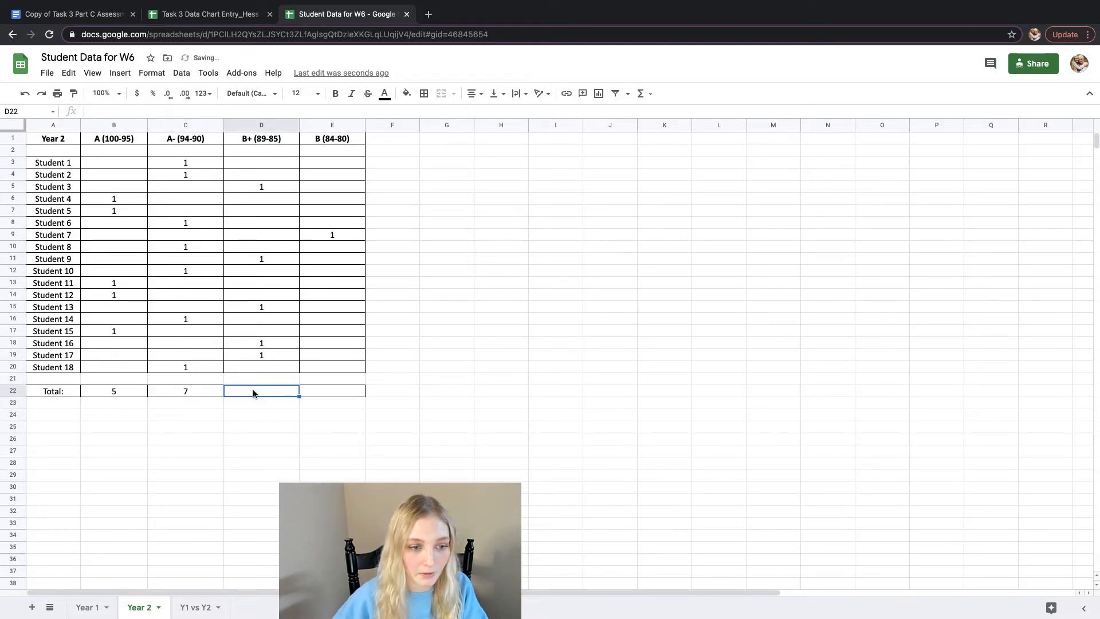
text(=sum)
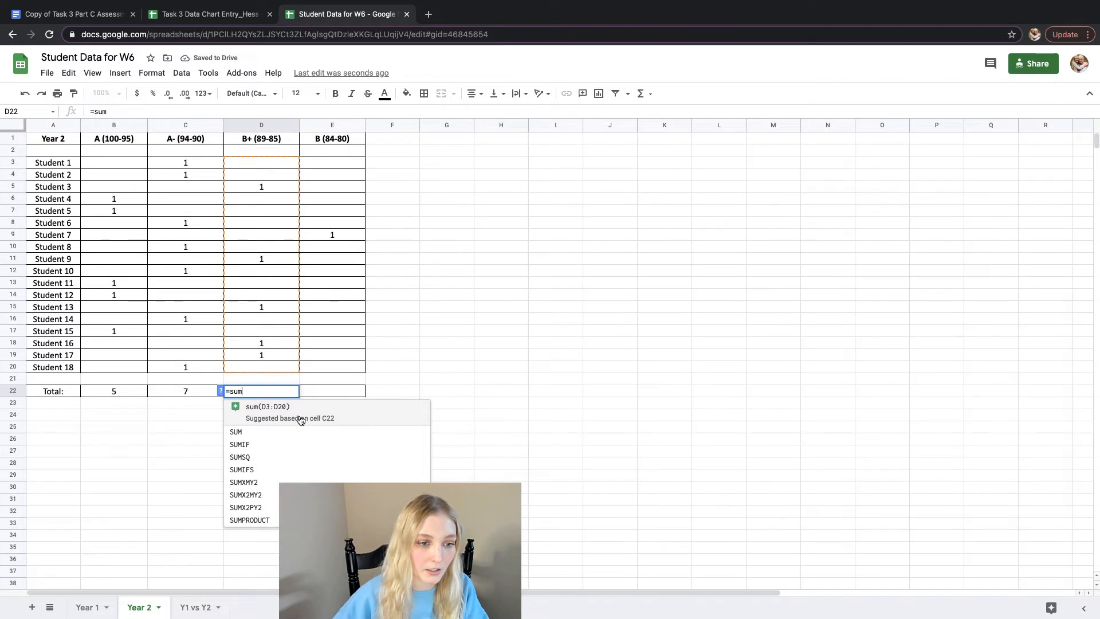
click(298, 421)
key(Return)
click(329, 392)
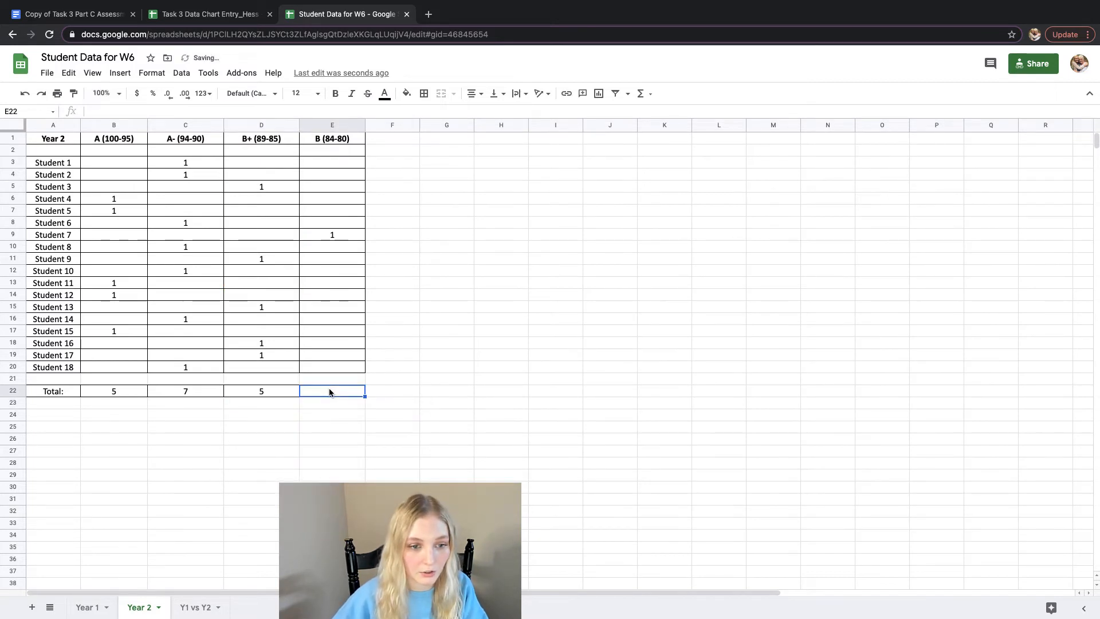
text(=sum)
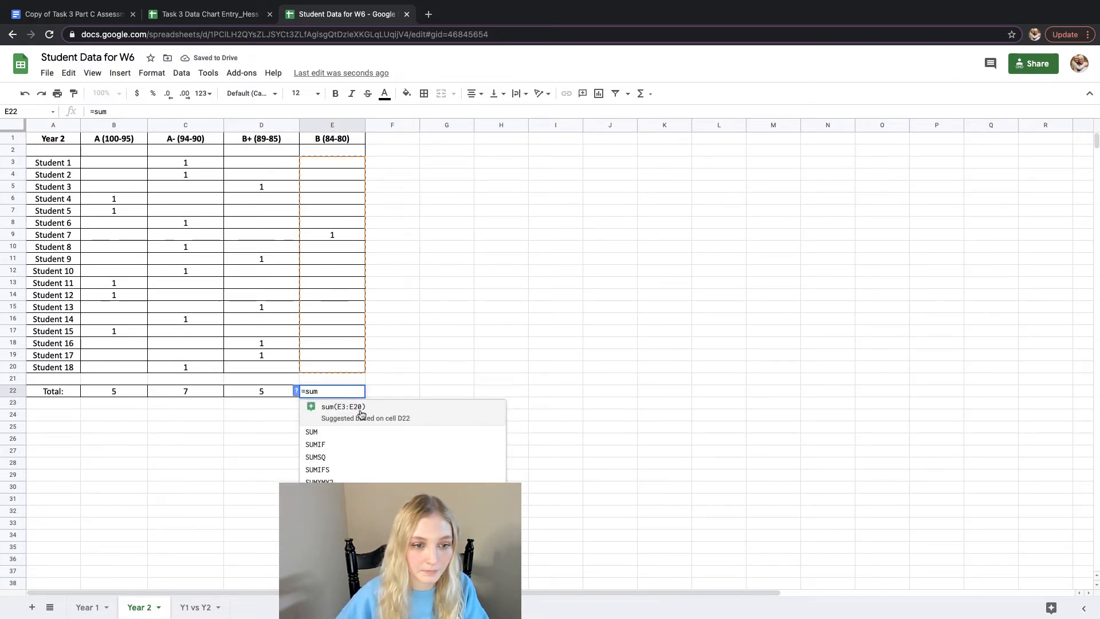
click(360, 409)
key(Return)
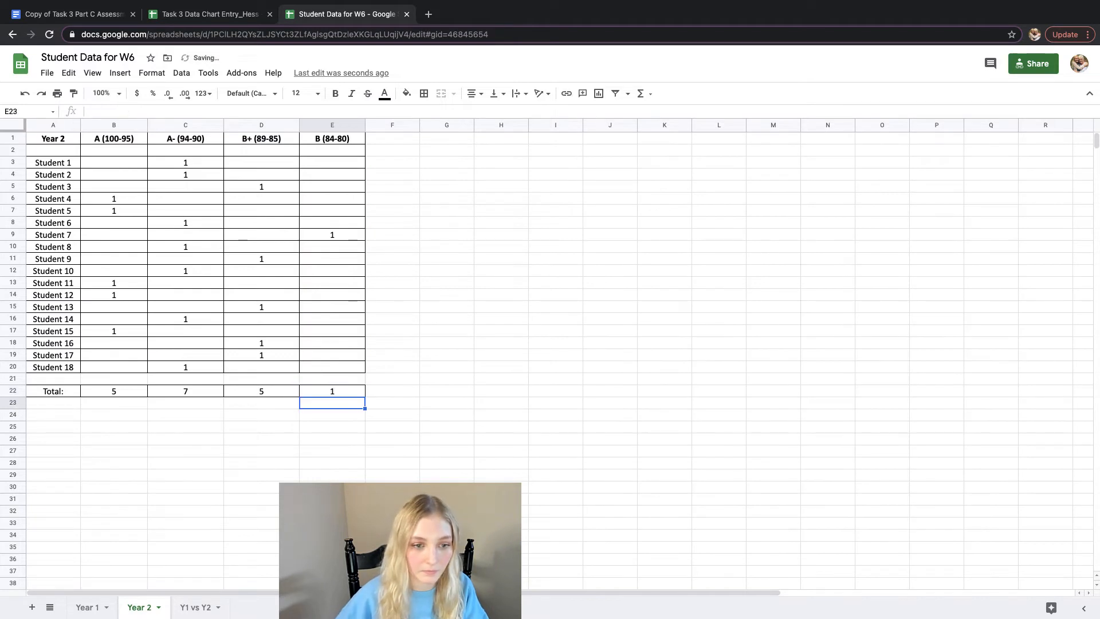
- Copy the grade-range headers in B1:E1 into row 21, directly above the Year 2 totals
click(314, 478)
drag(125, 138, 322, 142)
key(ctrl+c)
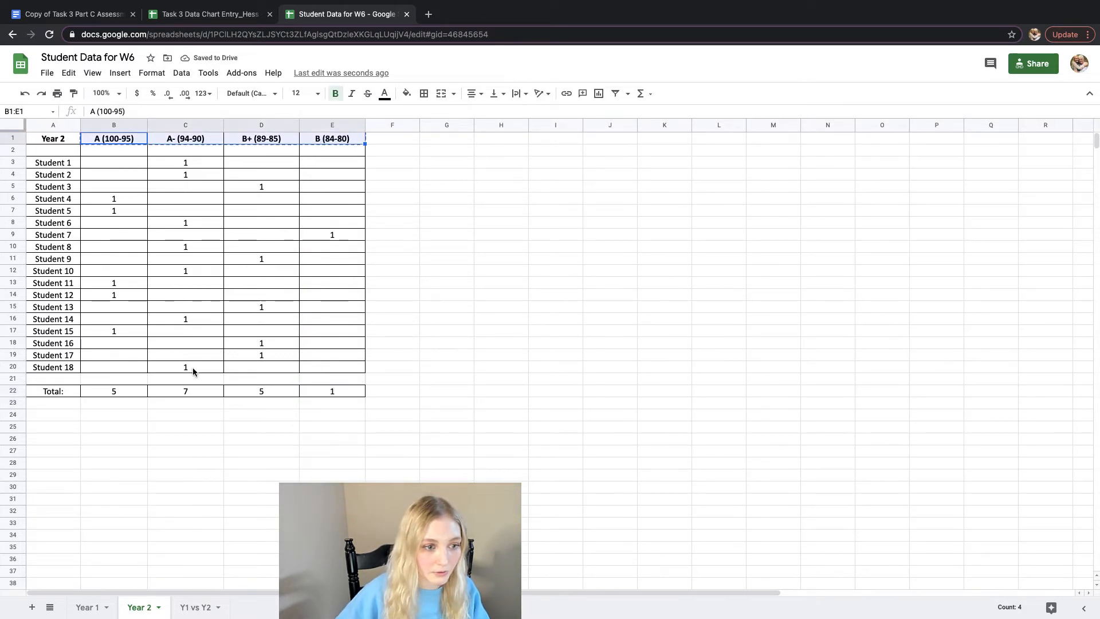
click(116, 380)
key(ctrl+v)
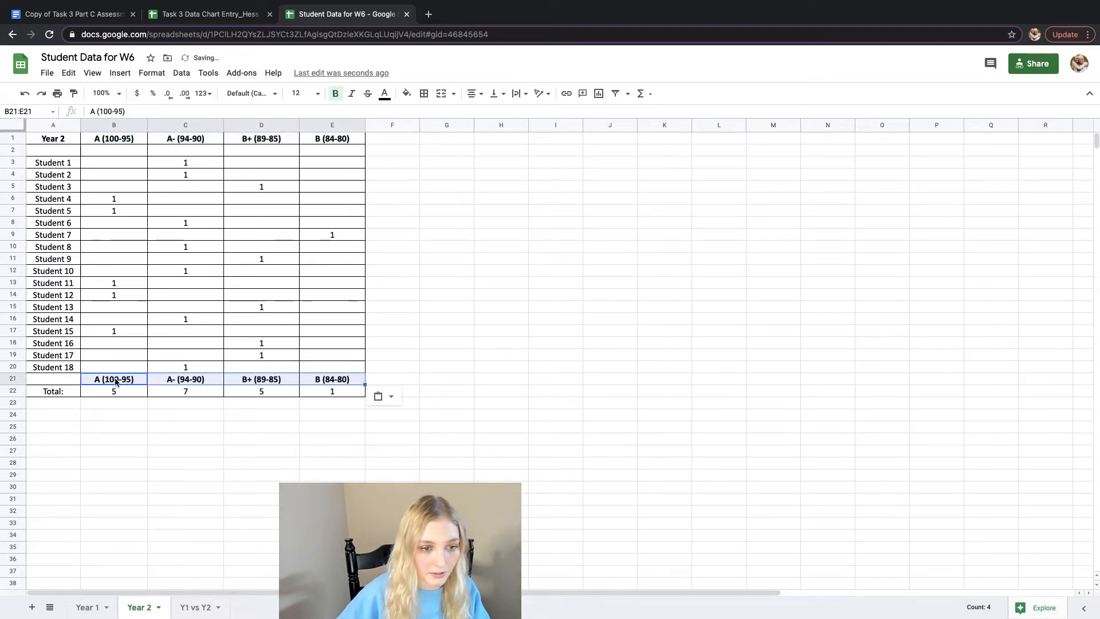
click(139, 438)
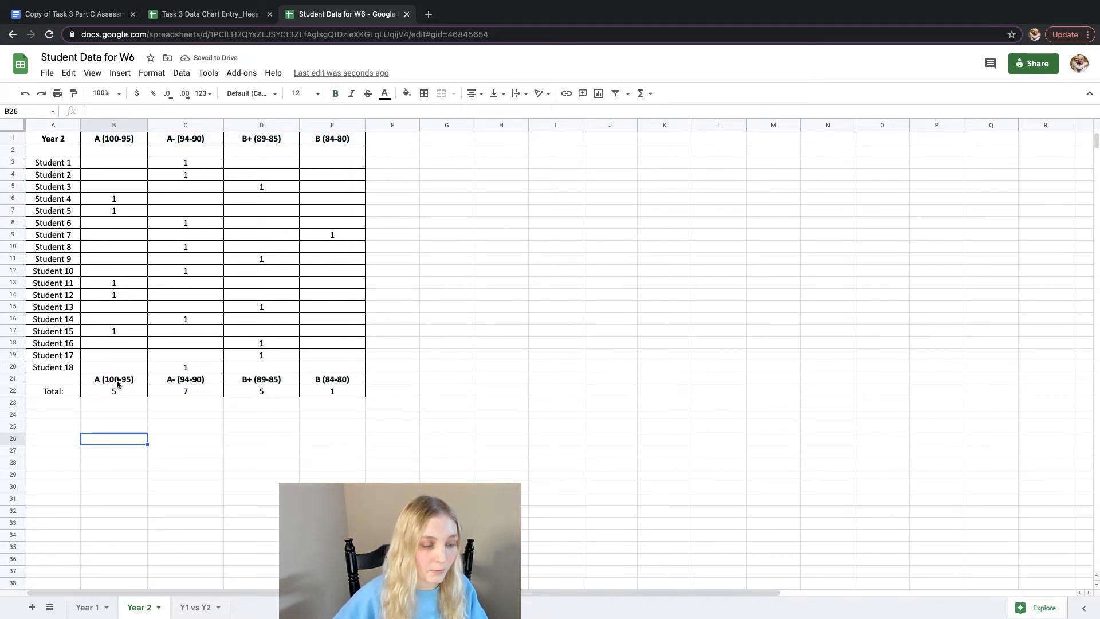
- Insert a pie chart from the headers and totals in B21:E22 and place it beside the Year 2 table
drag(116, 384, 342, 393)
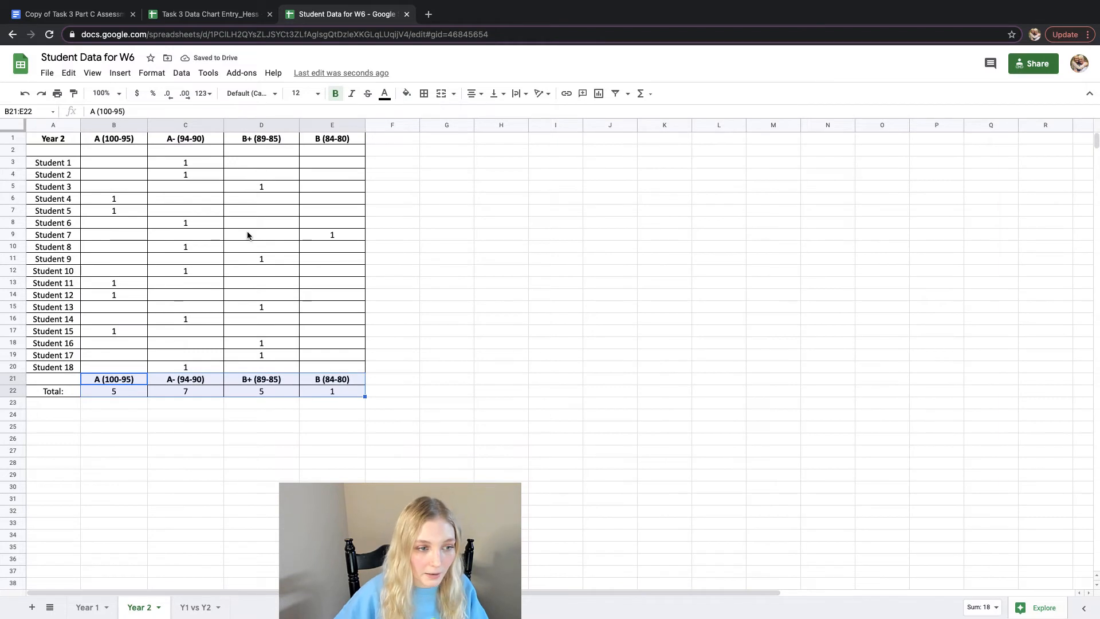
click(120, 72)
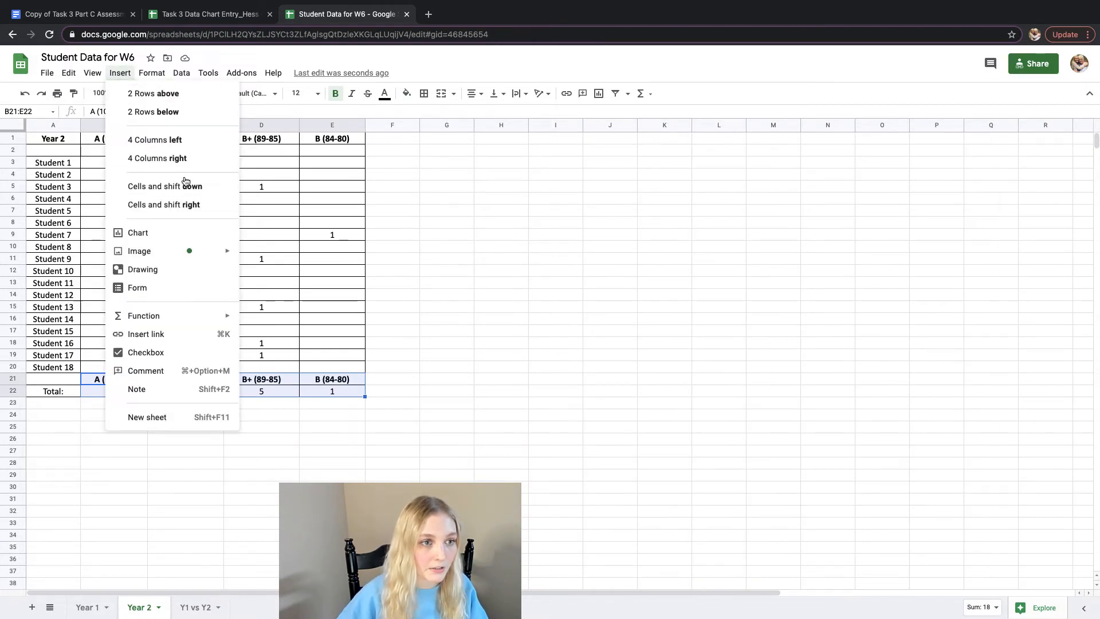
click(190, 233)
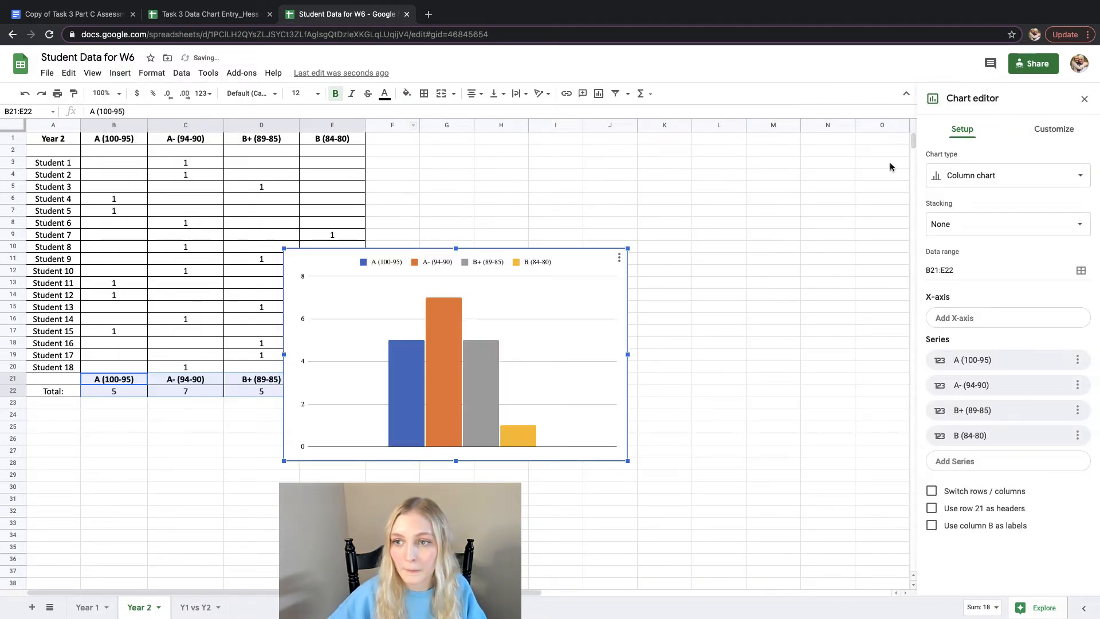
click(1021, 176)
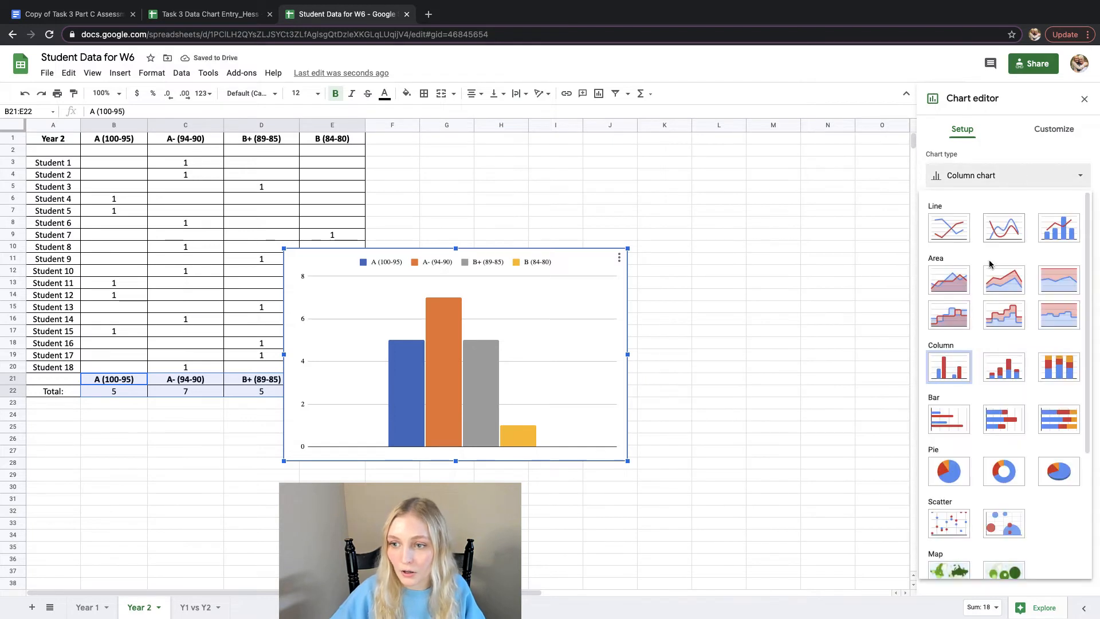
scroll(965, 331, down, 2)
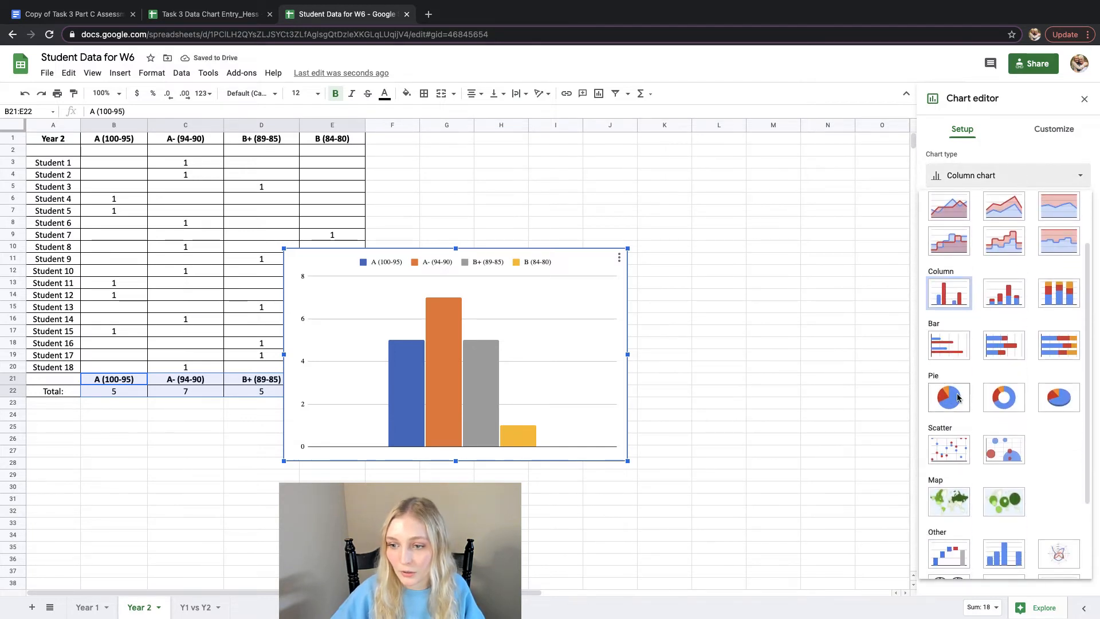
click(949, 397)
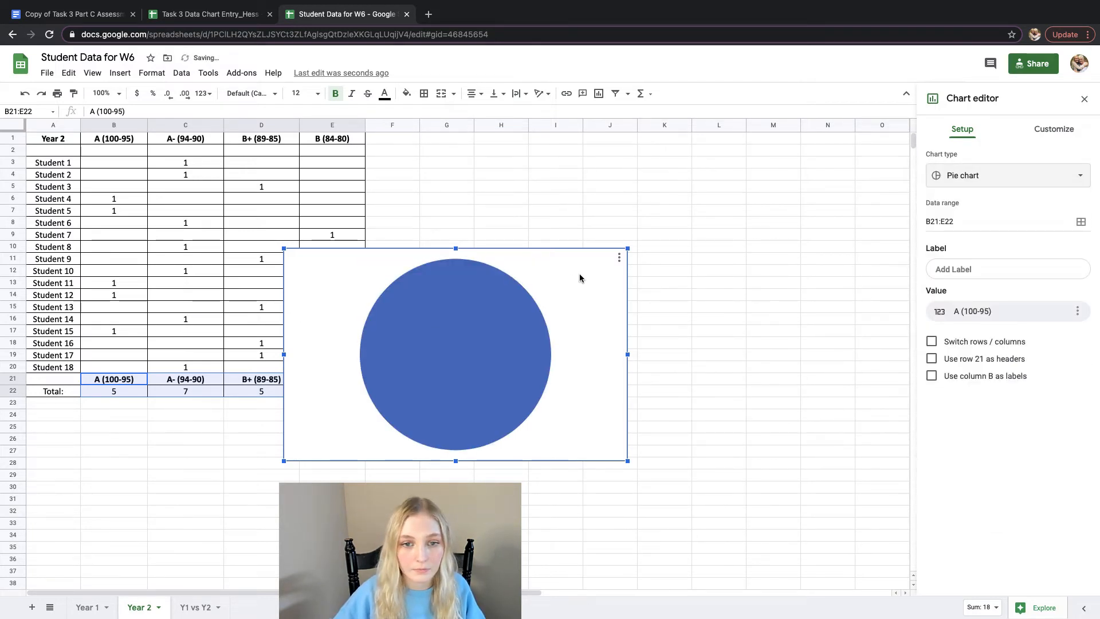
drag(584, 273, 744, 222)
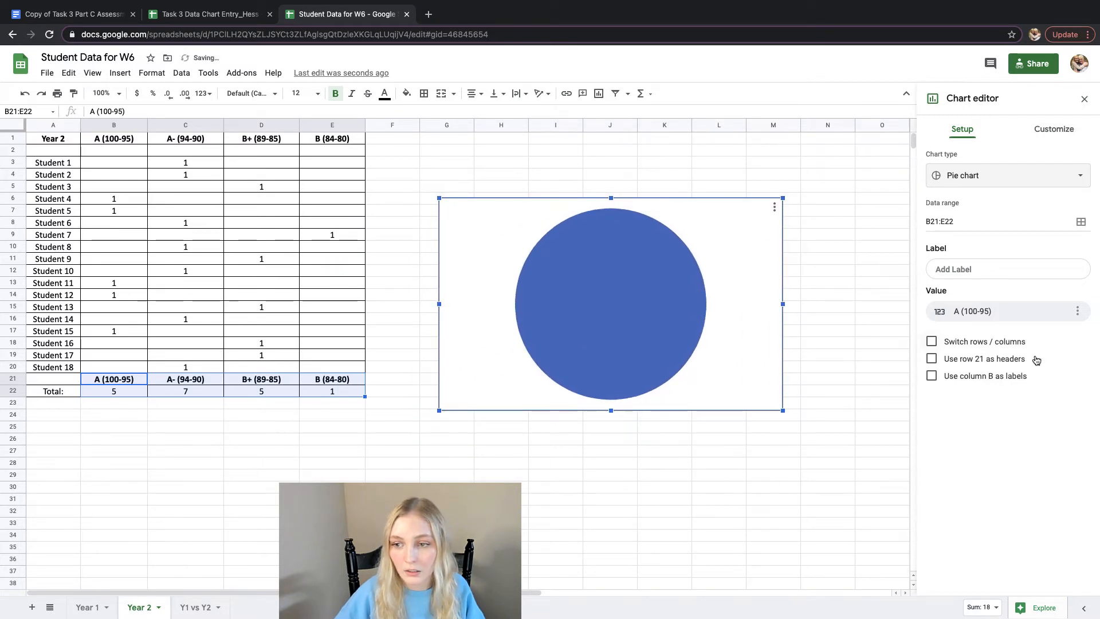
- Try using column B as labels and row 21 as headers for the pie chart
click(930, 376)
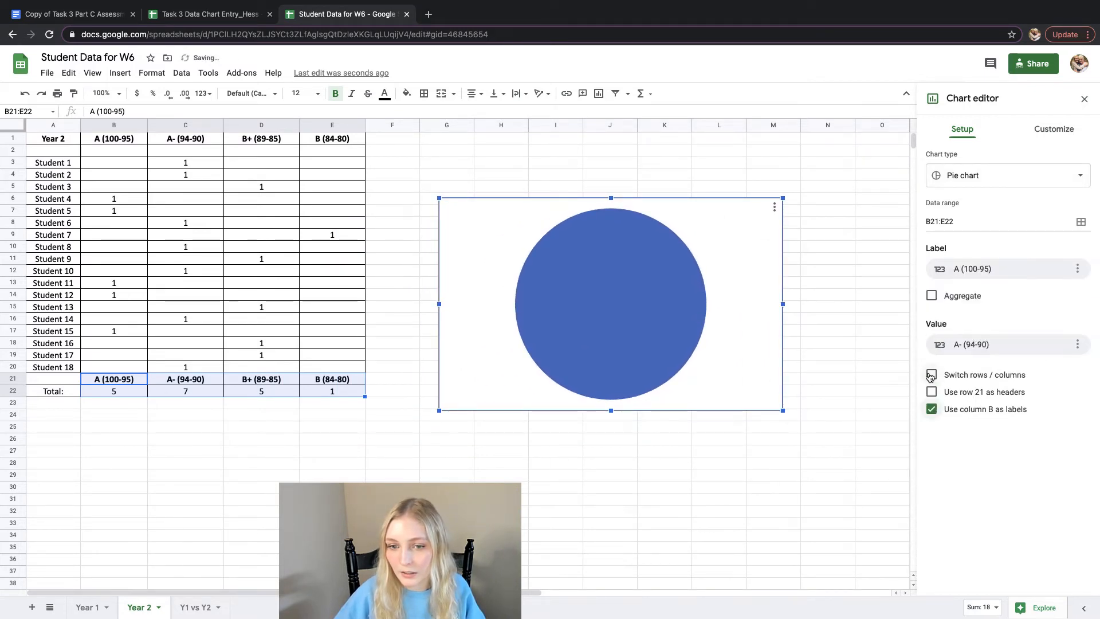
click(931, 409)
click(931, 359)
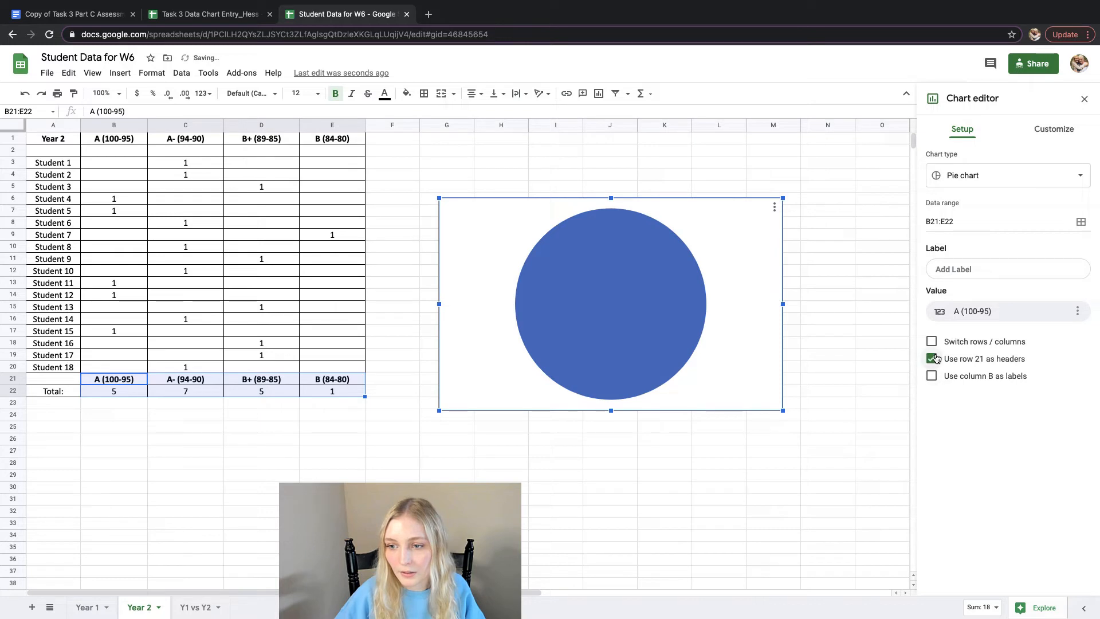
click(931, 359)
click(931, 376)
click(931, 410)
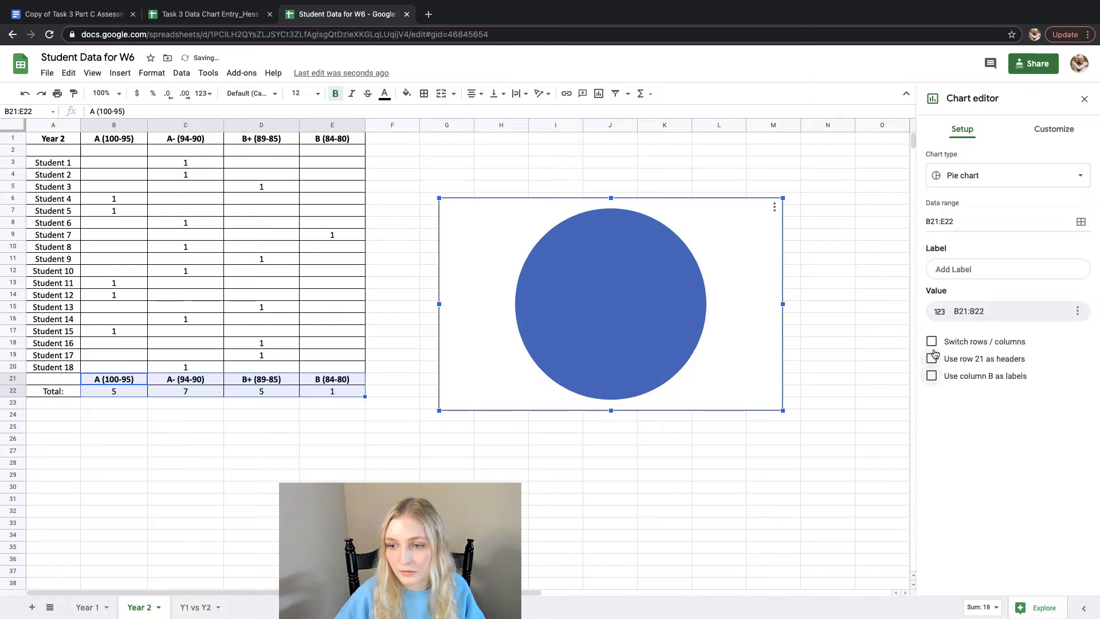
- Switch rows and columns in the Year 2 pie chart so B21:E21 supplies the labels and B22:E22 the values
click(932, 343)
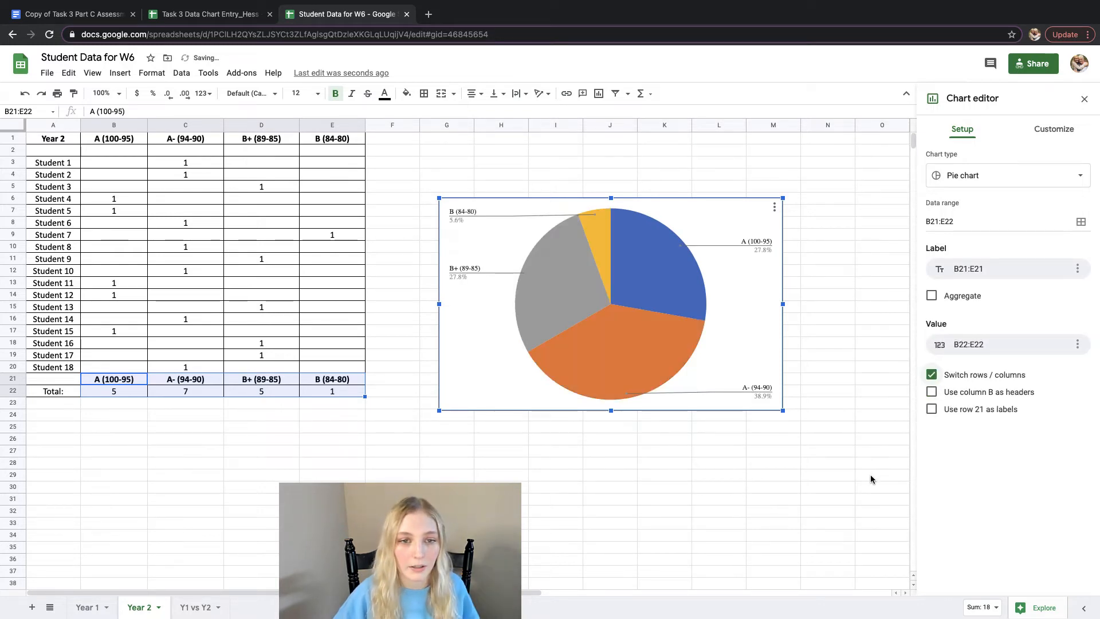
click(931, 375)
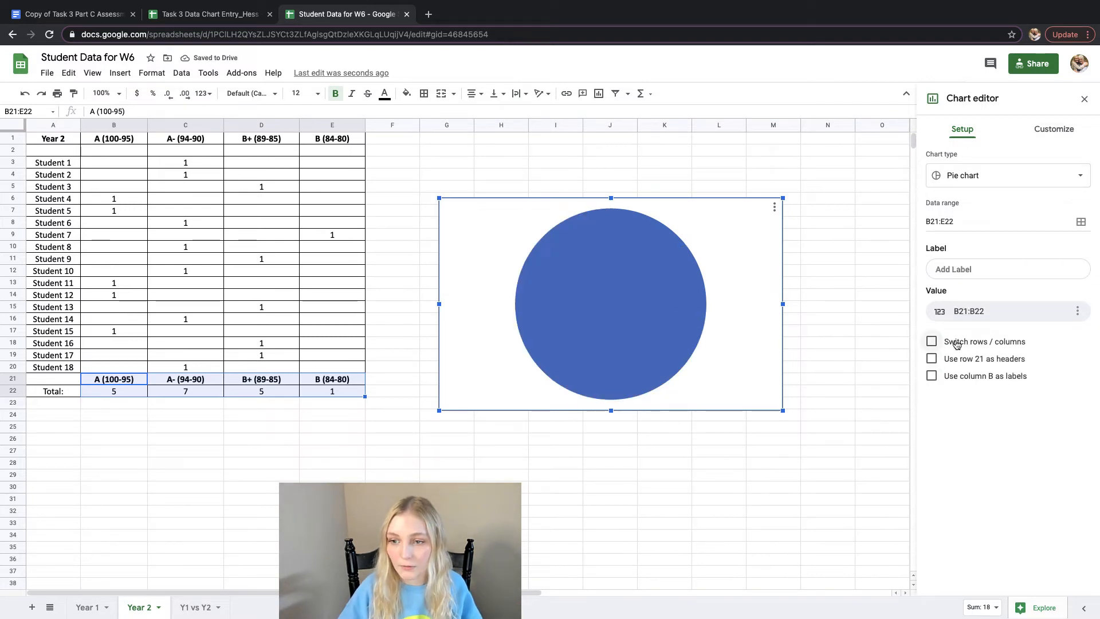
click(932, 342)
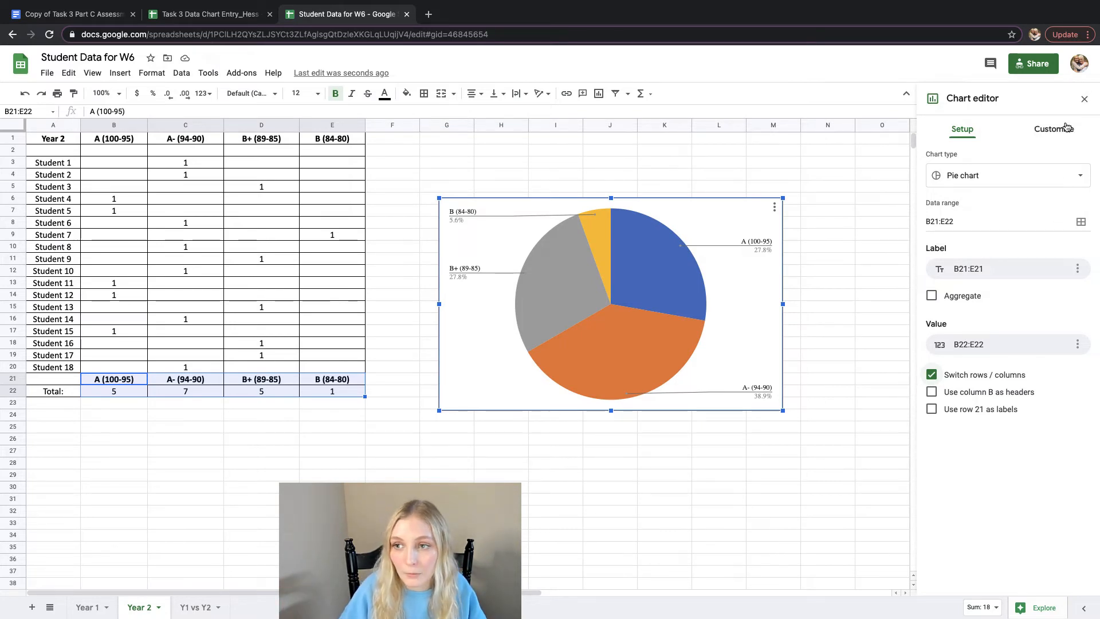
- Change the Year 2 pie chart's overall font to Arial
click(1057, 138)
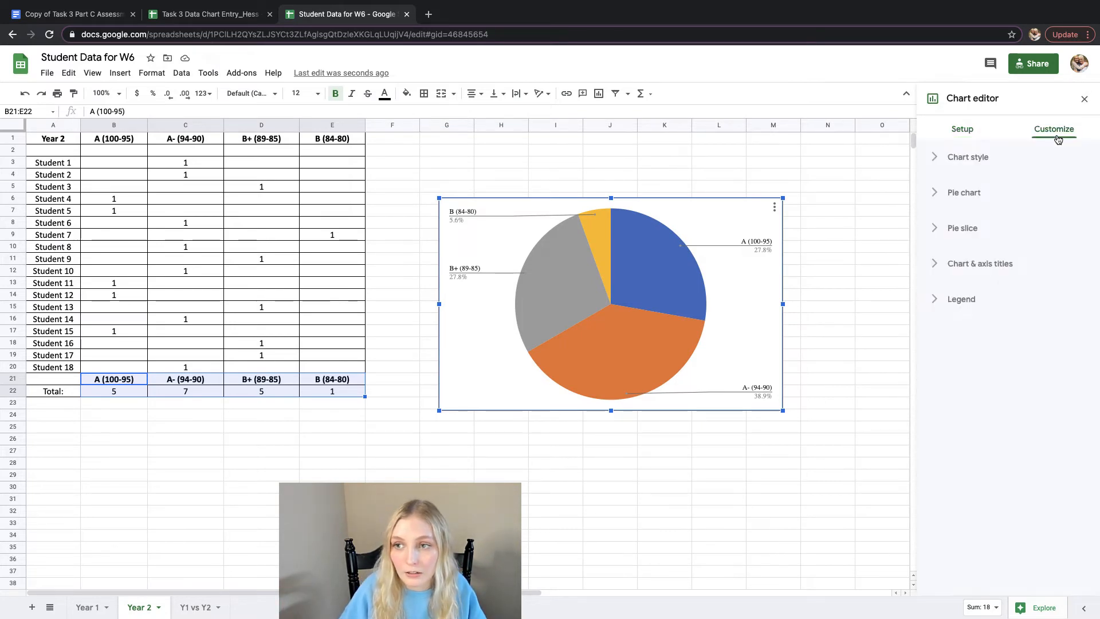
click(935, 159)
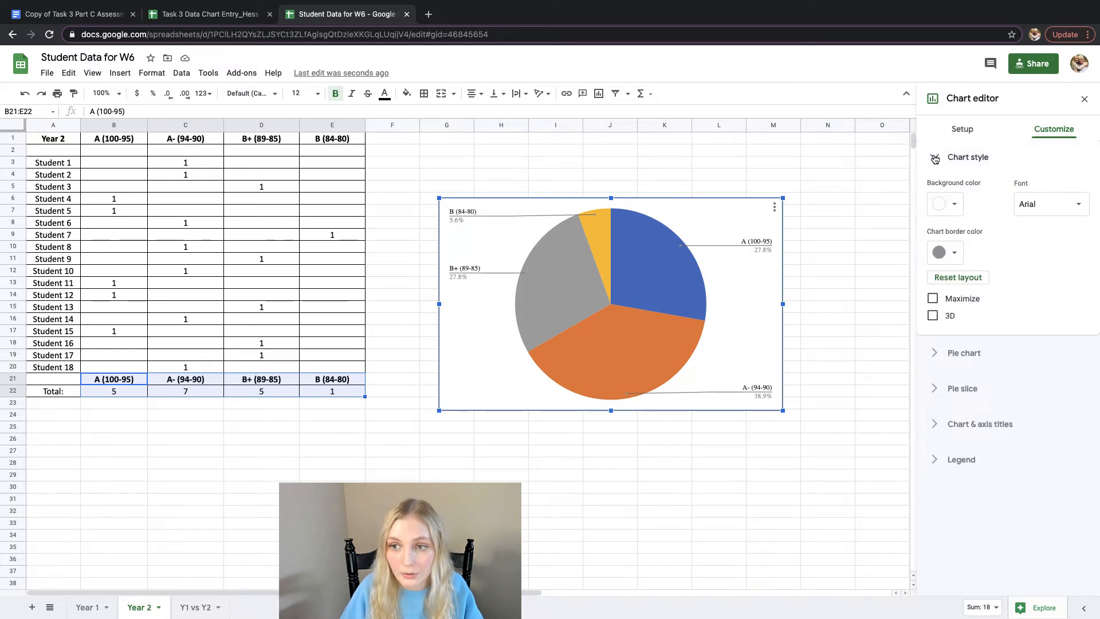
click(932, 164)
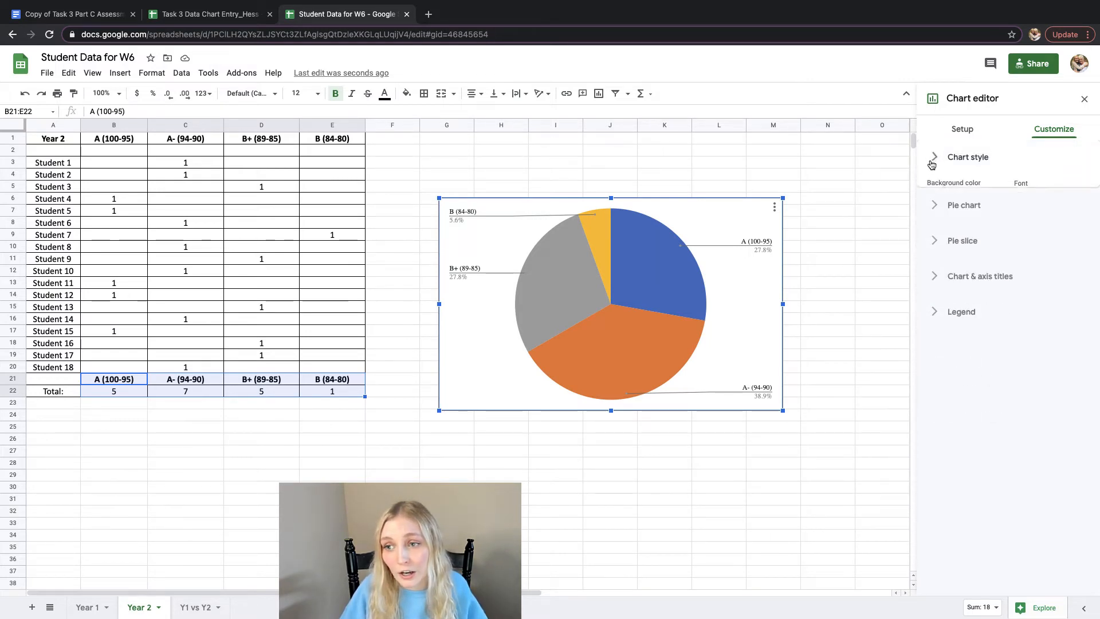
click(965, 166)
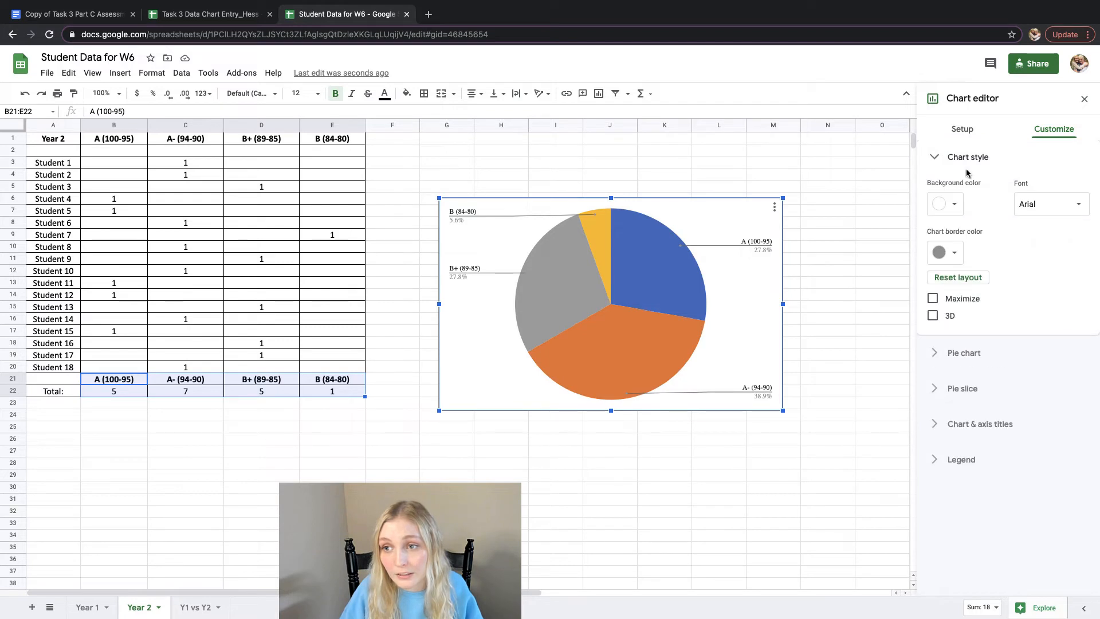
click(1078, 204)
click(1074, 207)
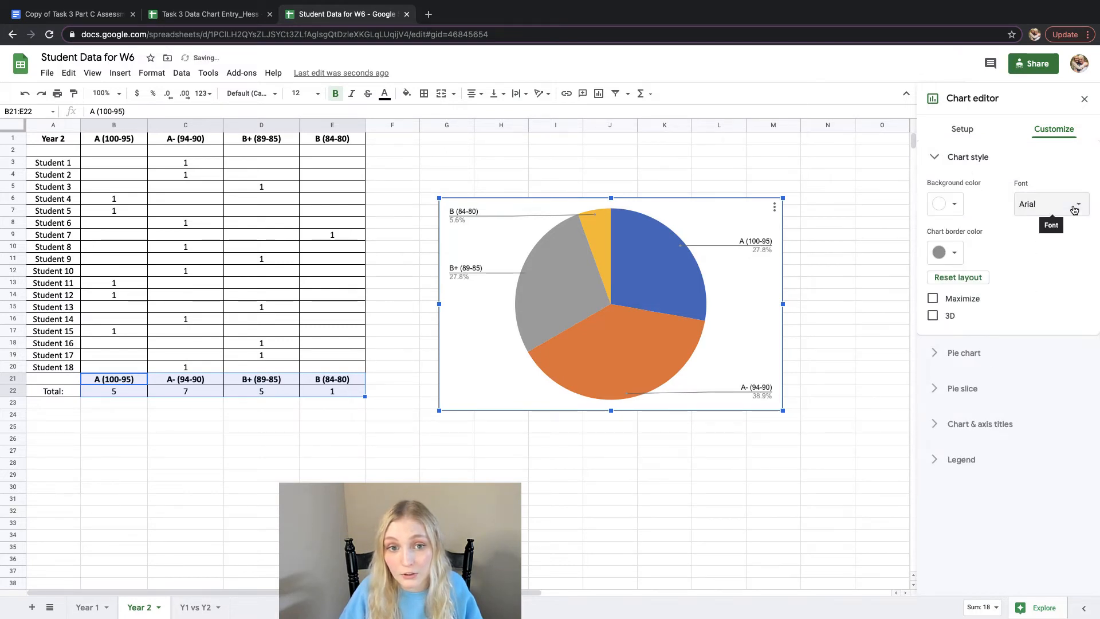
- Try Label, Value, Percentage, and Value and Percentage as the pie chart's slice labels
click(929, 358)
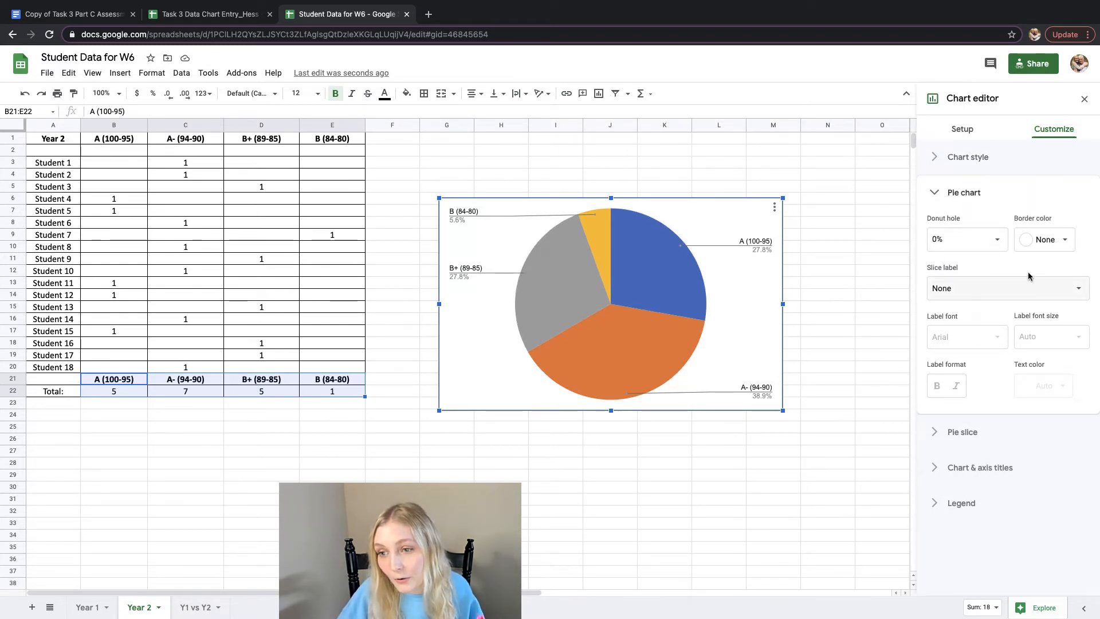
click(1014, 288)
click(1012, 303)
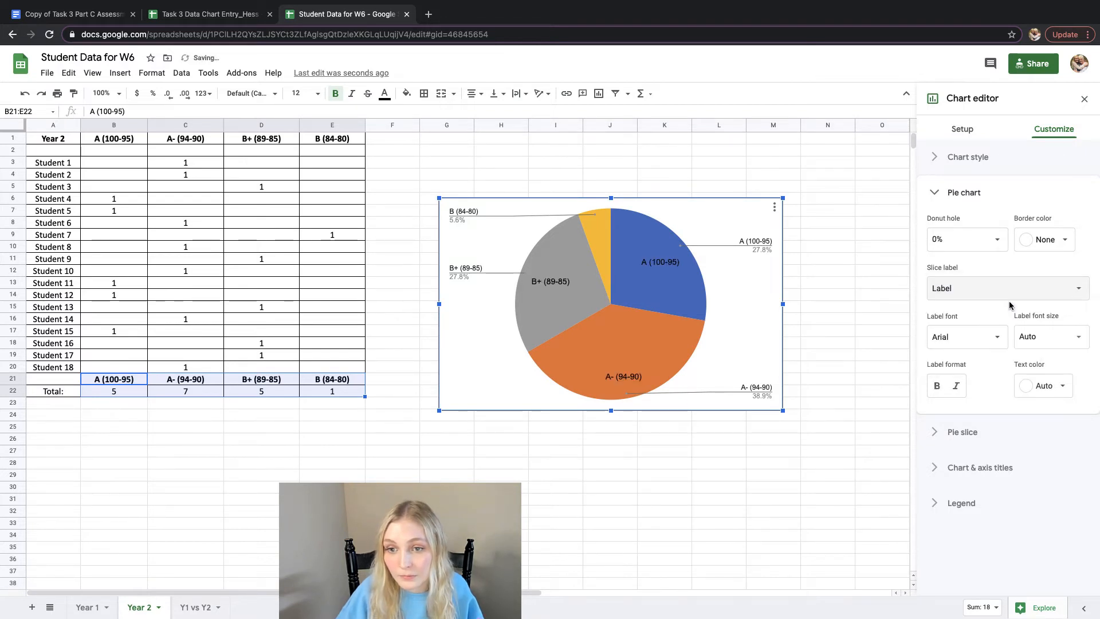
click(1009, 291)
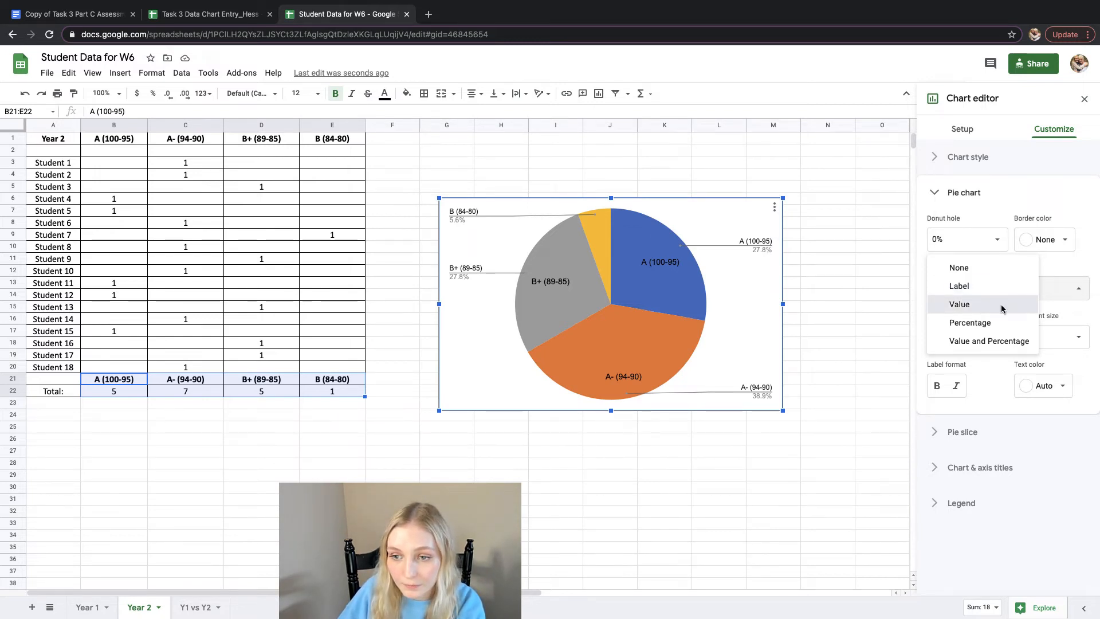
click(1004, 306)
click(1002, 296)
click(1000, 303)
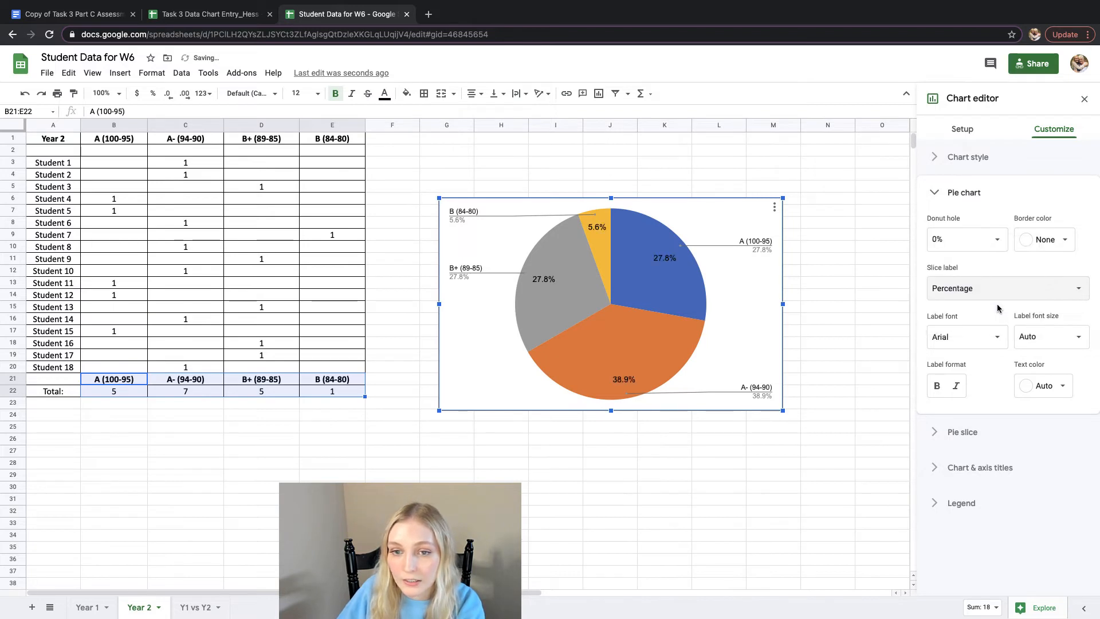
click(997, 300)
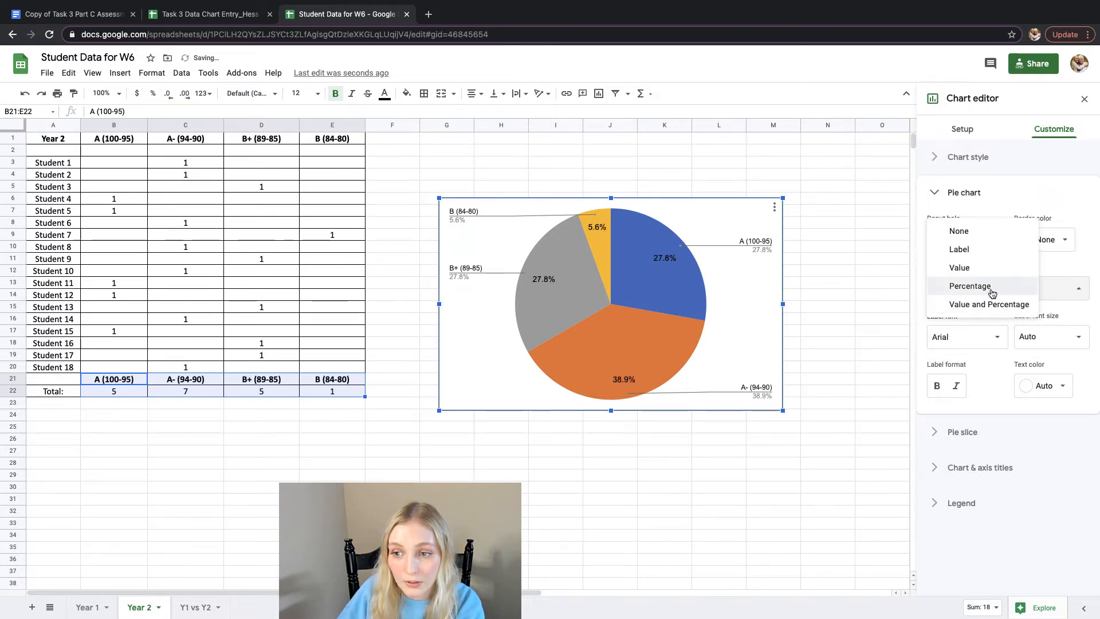
click(991, 291)
click(991, 291)
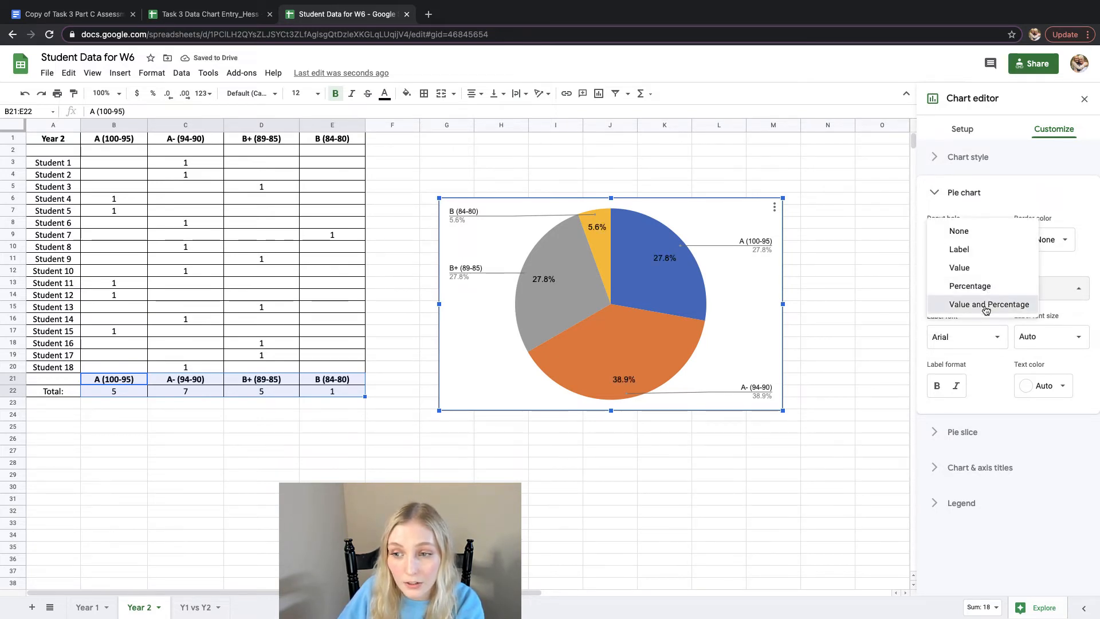
click(985, 307)
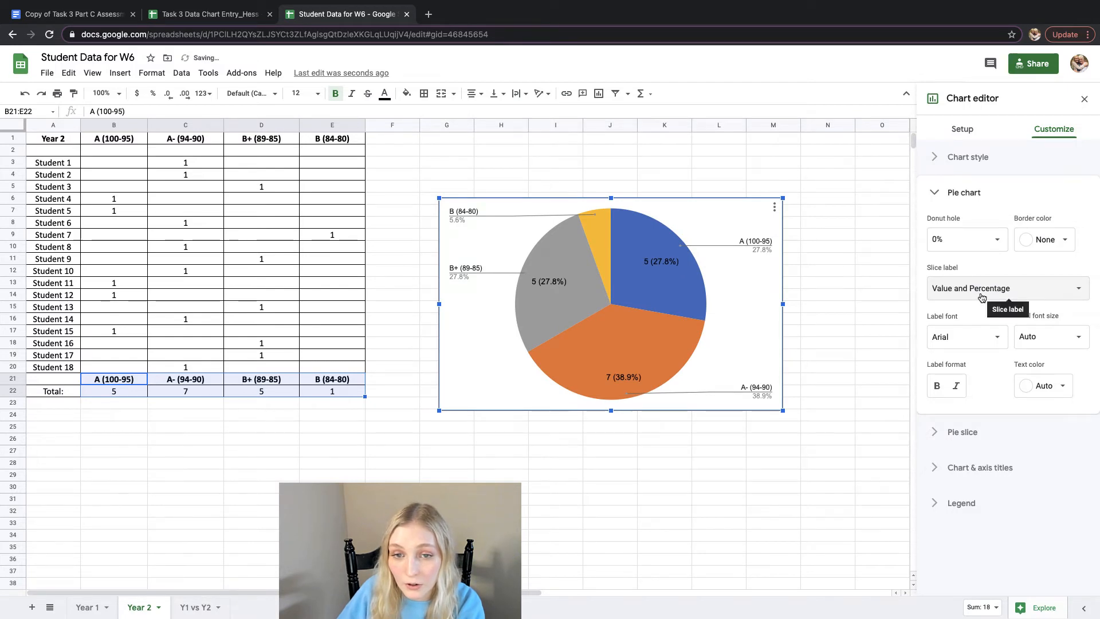
- Set the pie chart's slice labels to Value with a label font size of 24
click(982, 297)
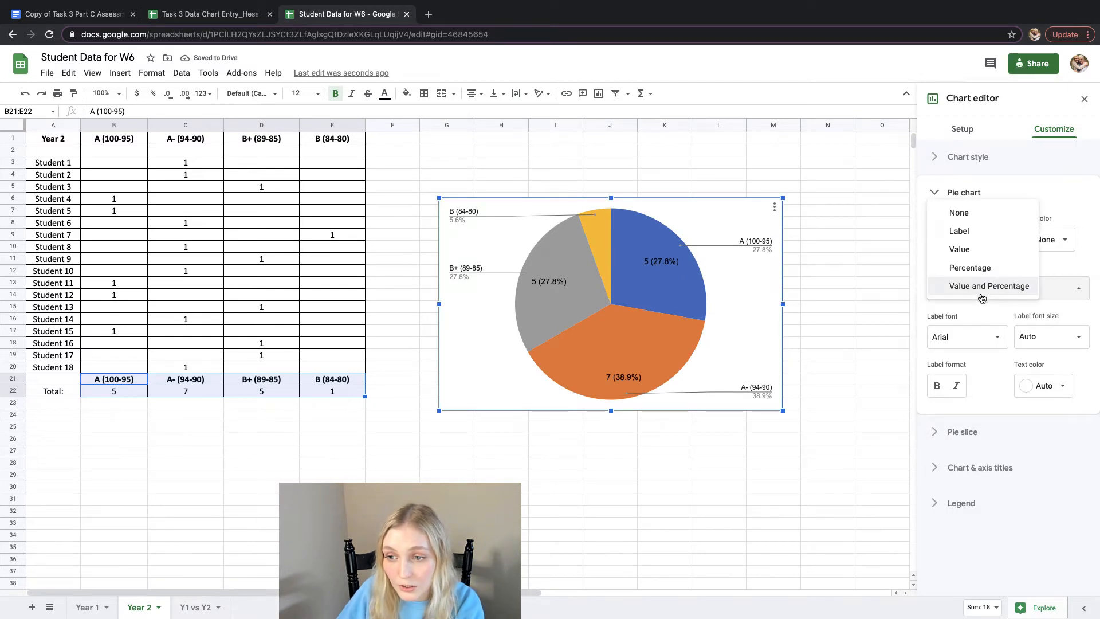
click(959, 249)
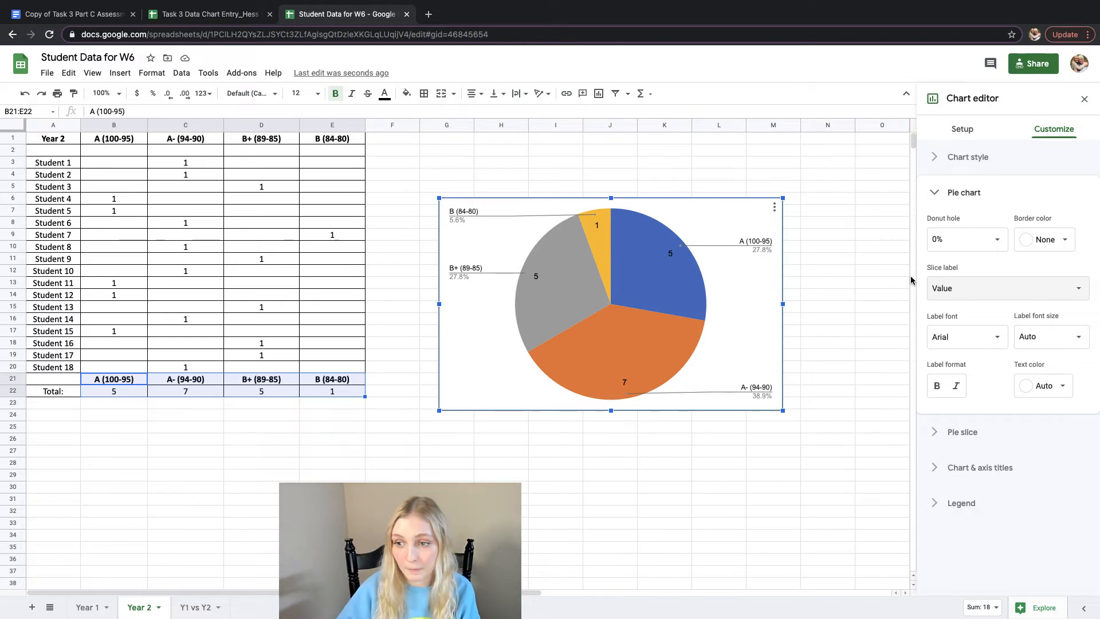
click(1059, 338)
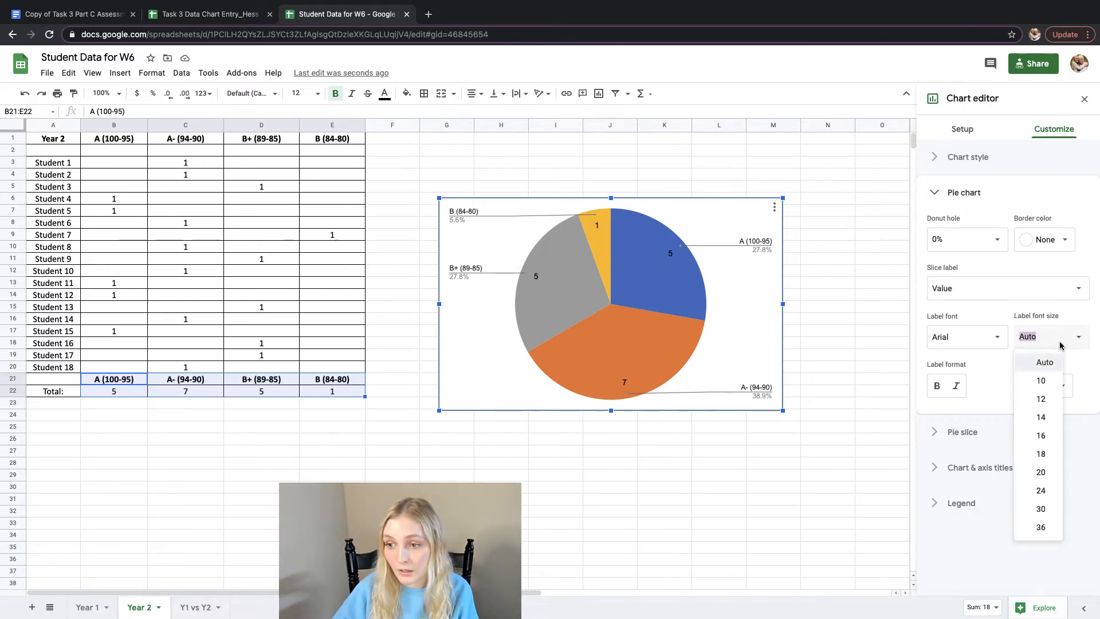
click(1058, 475)
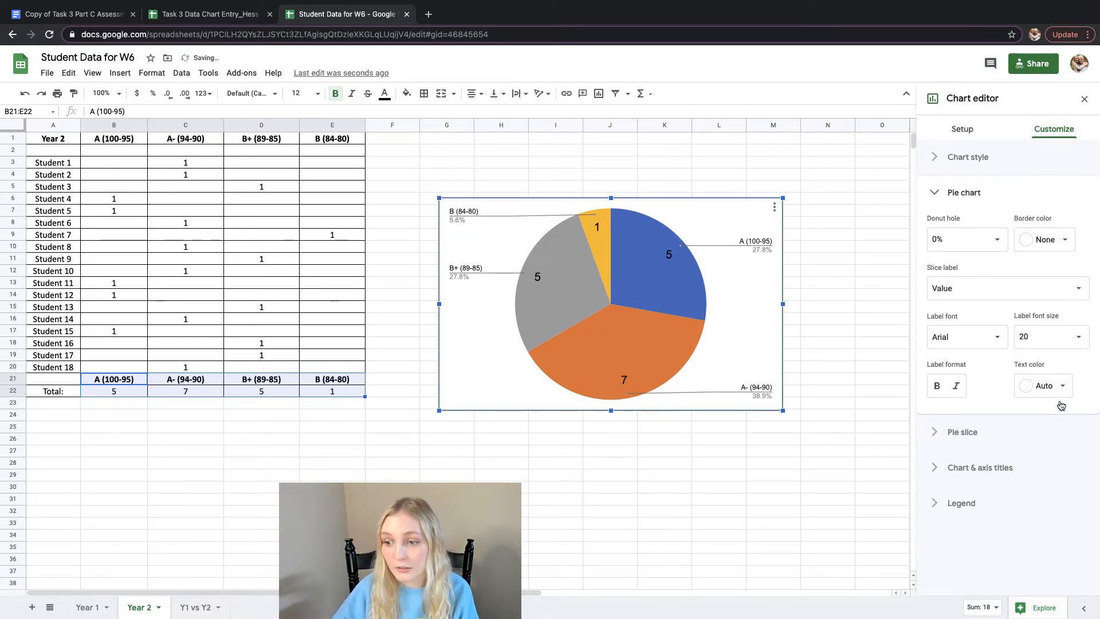
click(1059, 337)
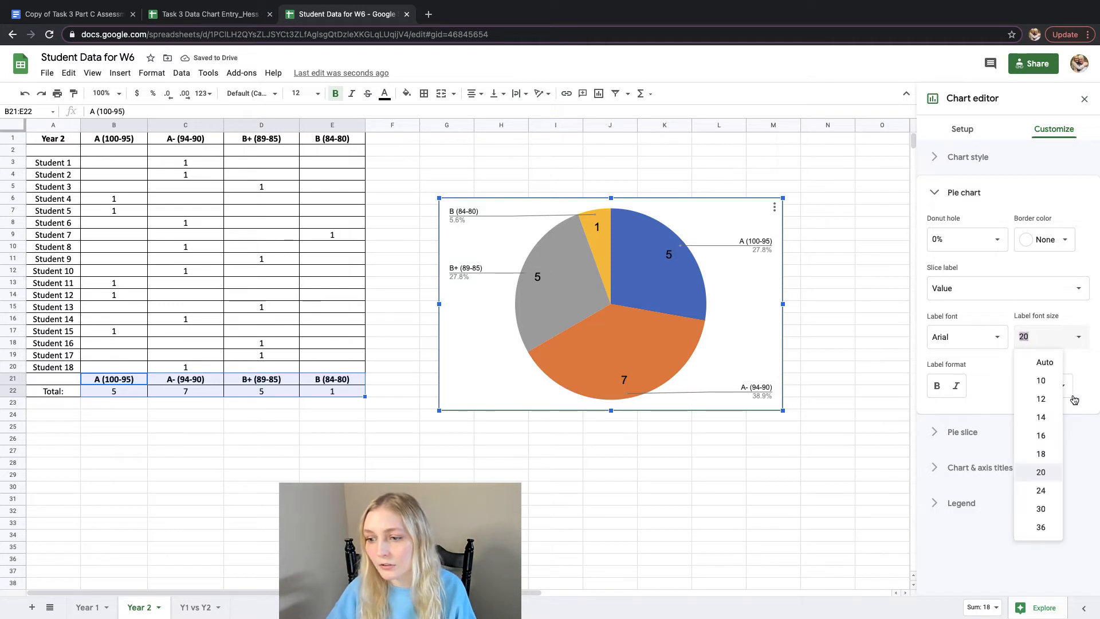
click(1052, 492)
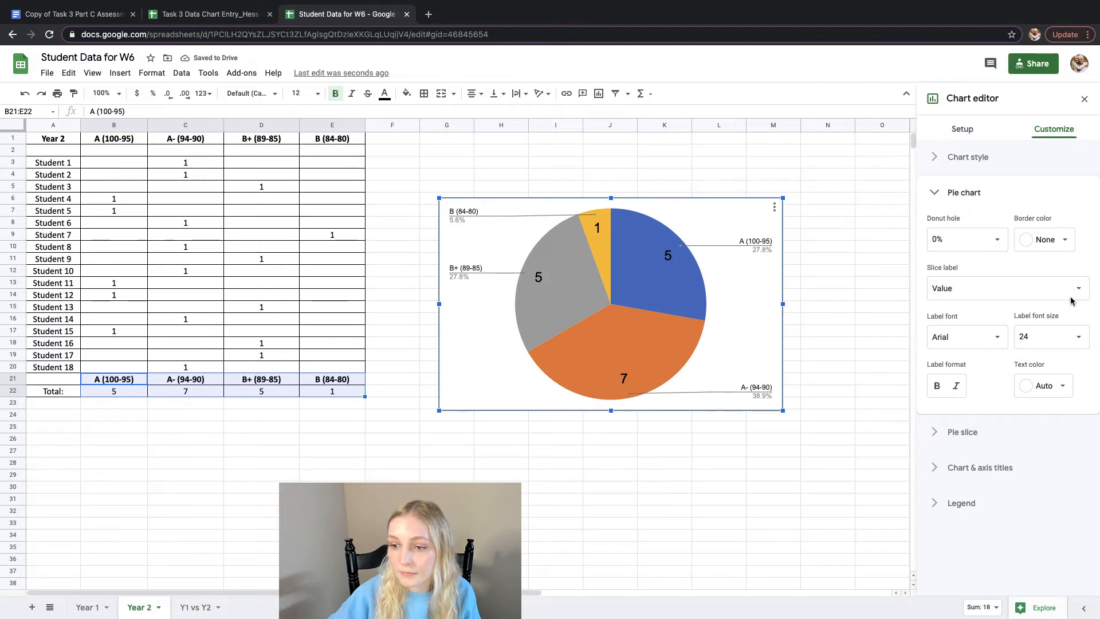
- Title the pie chart "Year 2" and make the title centered and bold
click(937, 436)
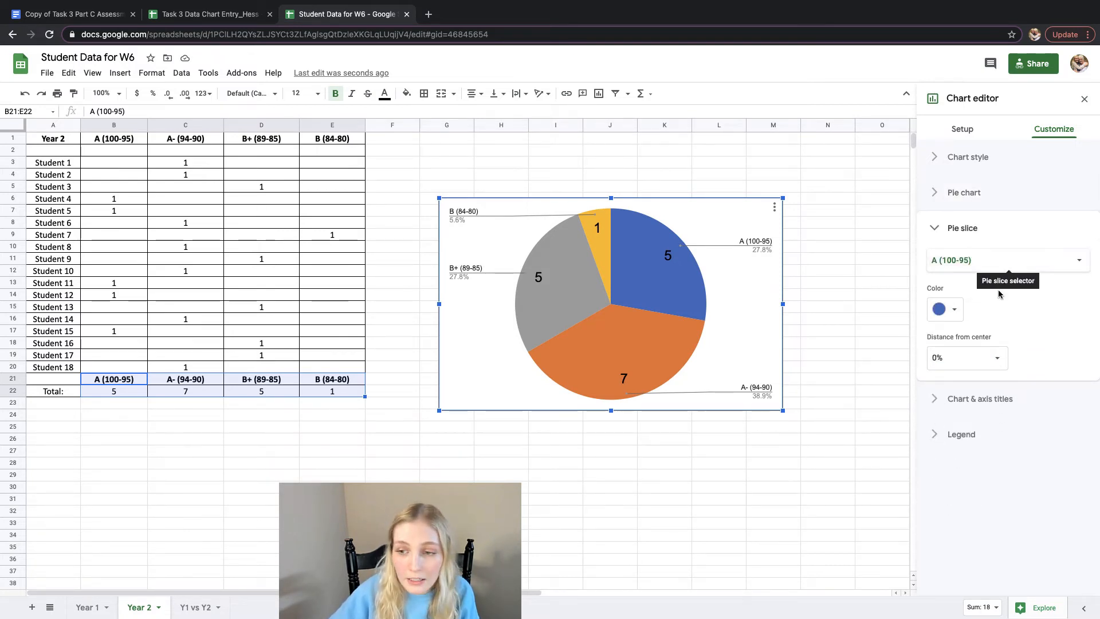
click(931, 396)
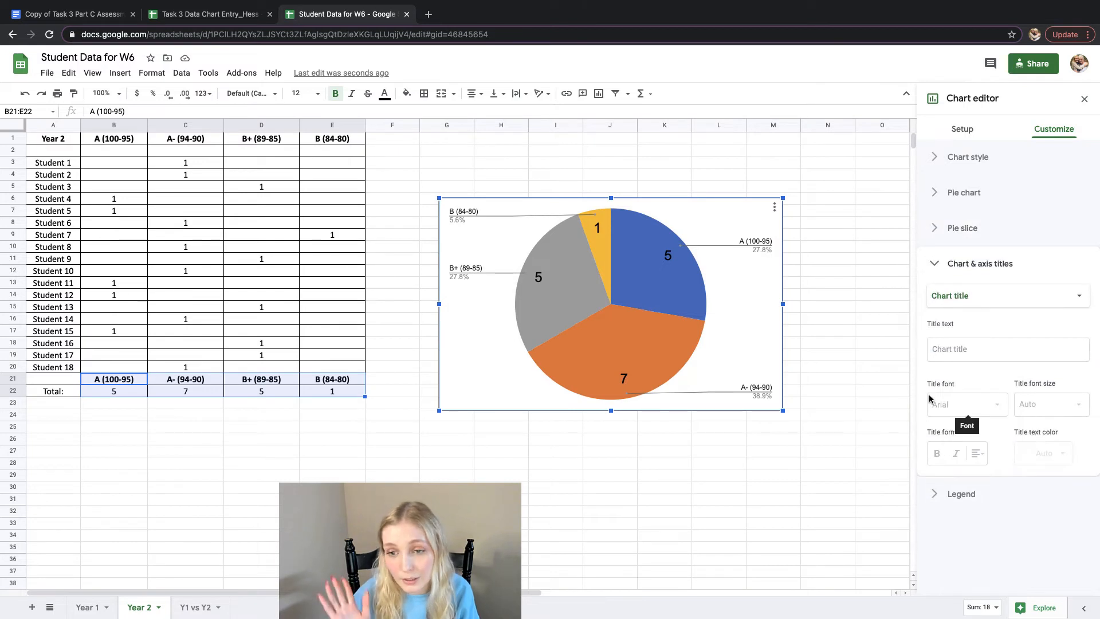
click(969, 347)
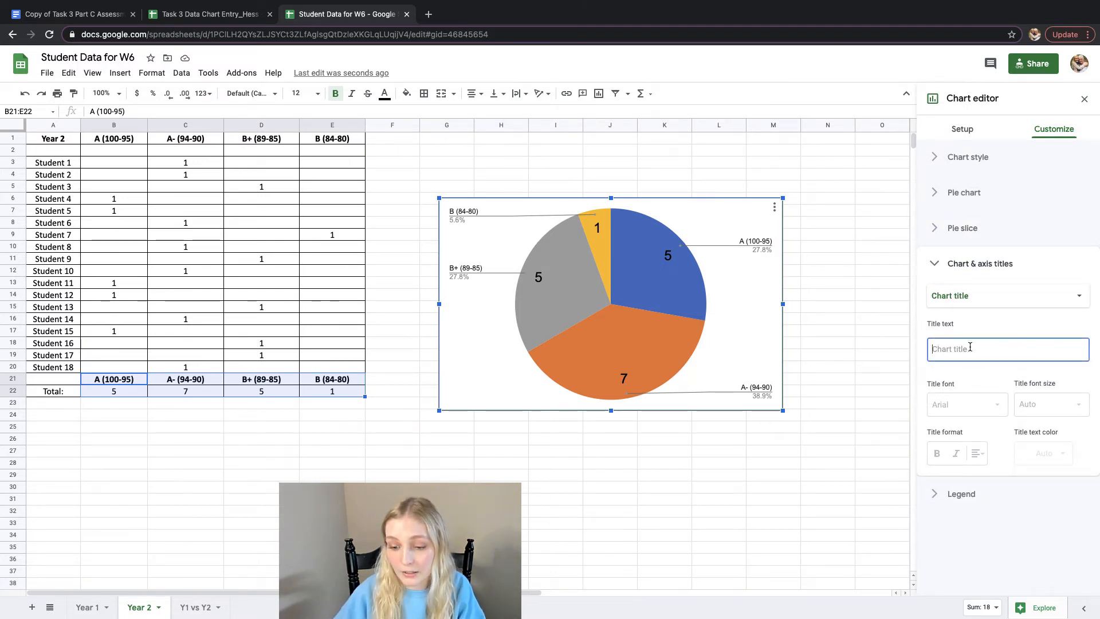
text(Year 2)
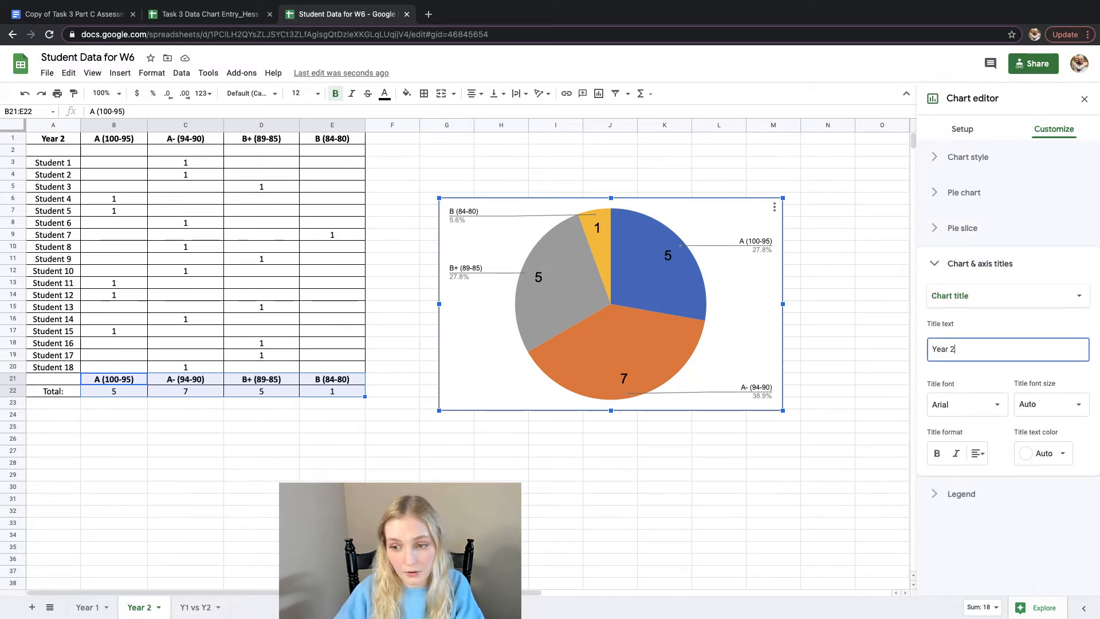
click(980, 453)
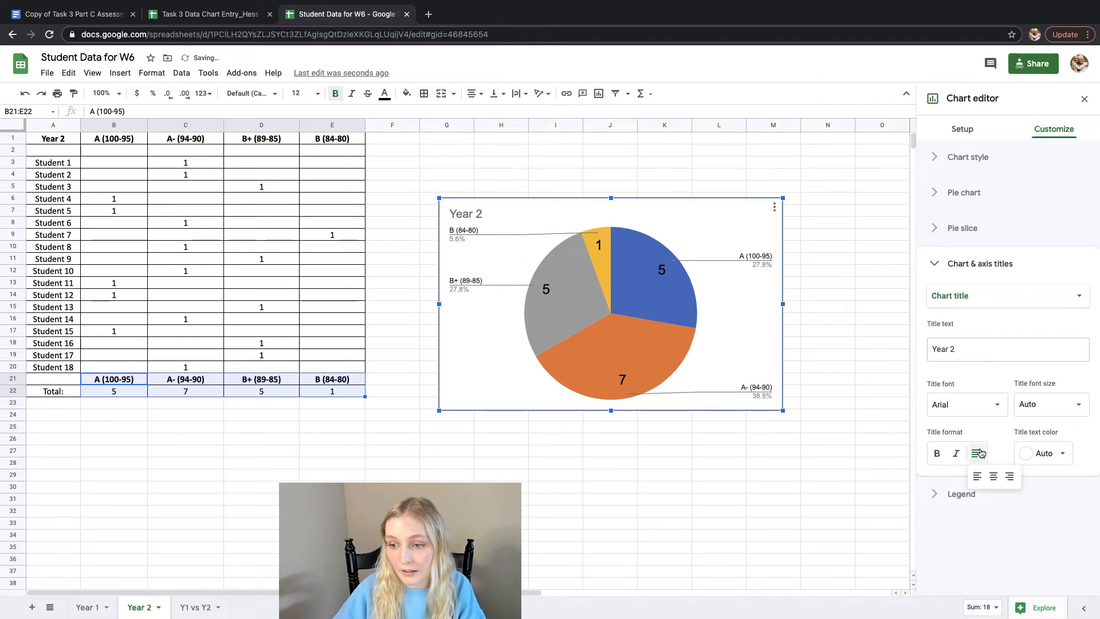
click(990, 480)
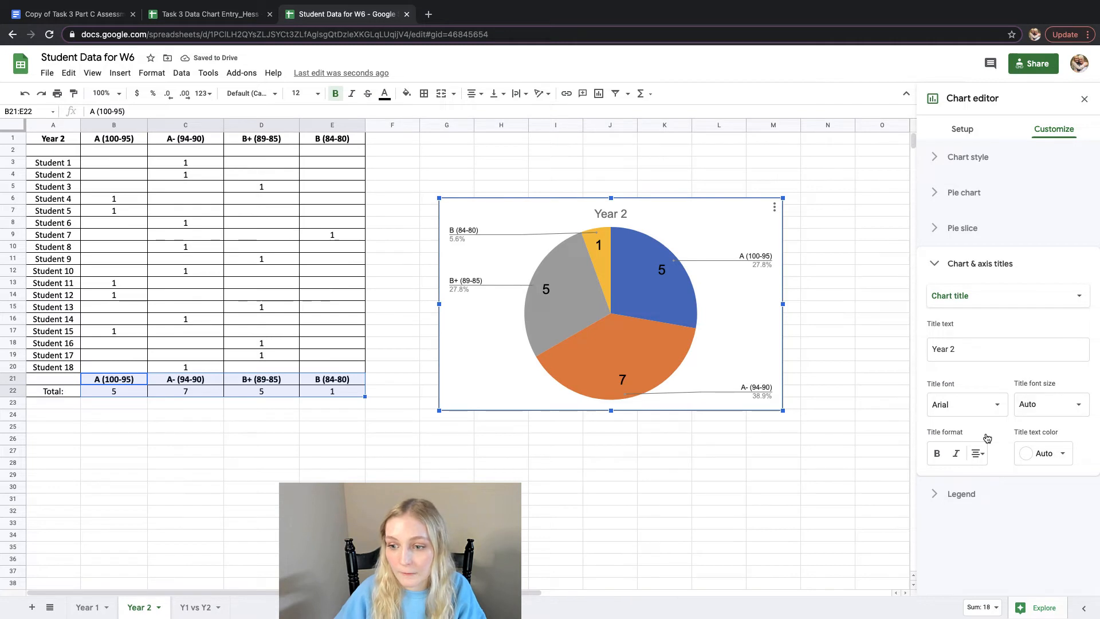
click(938, 453)
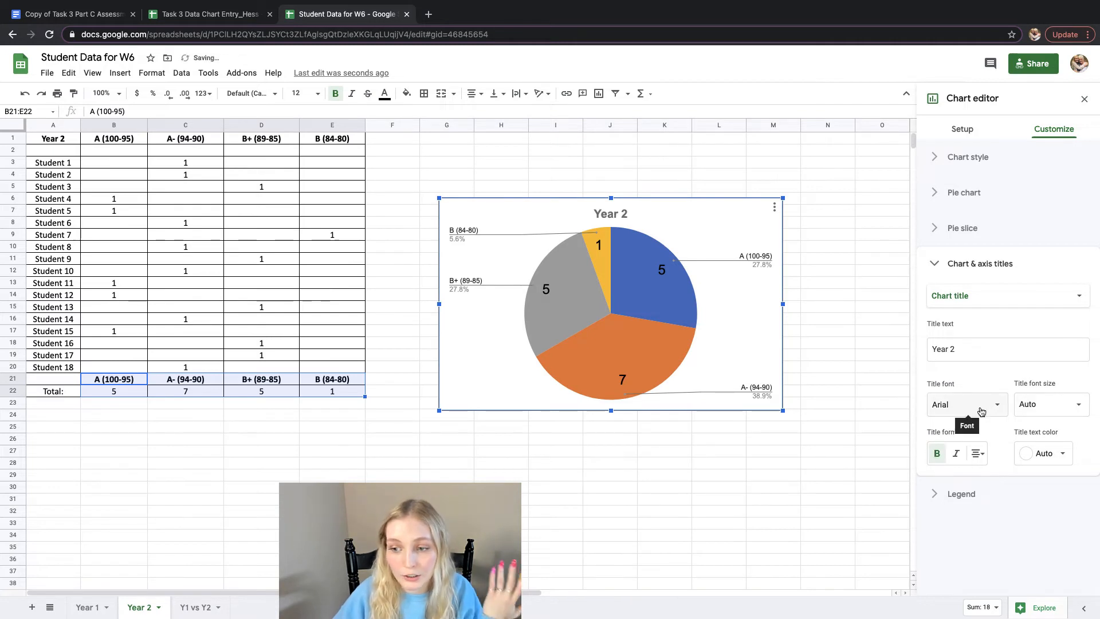
click(932, 270)
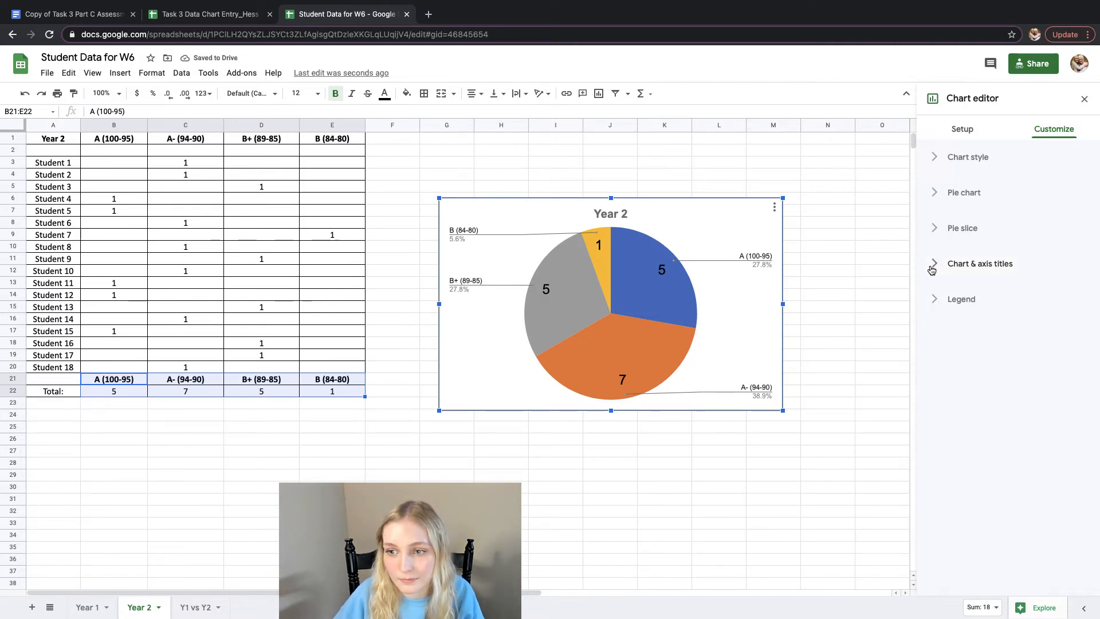
- Compare the Top and Bottom legend positions on the Year 2 pie chart and set the legend to Labeled
click(932, 299)
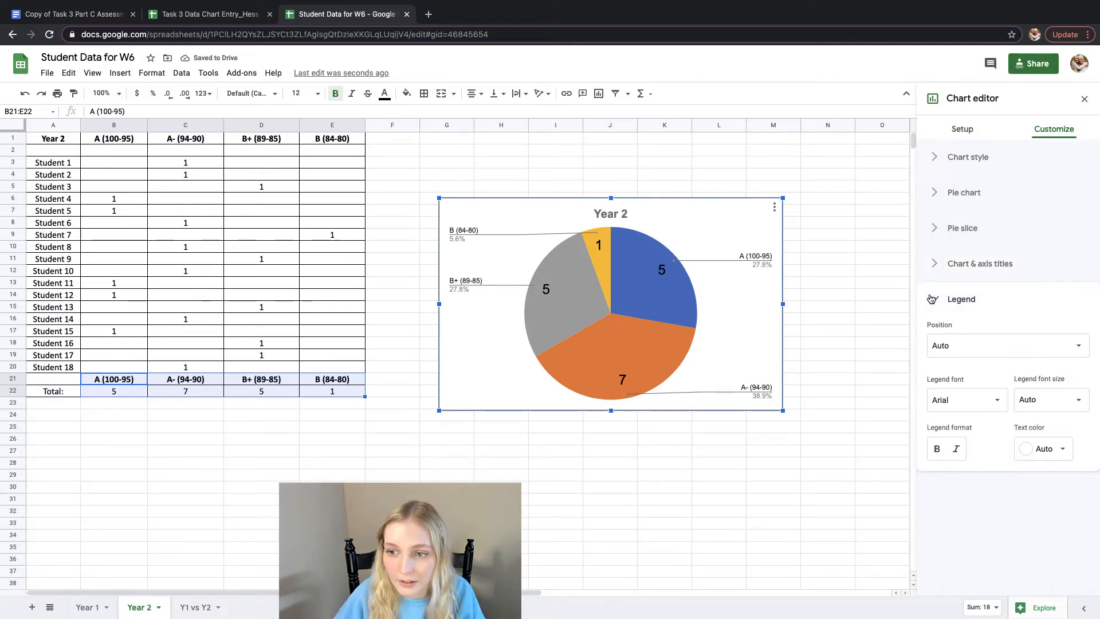
click(962, 345)
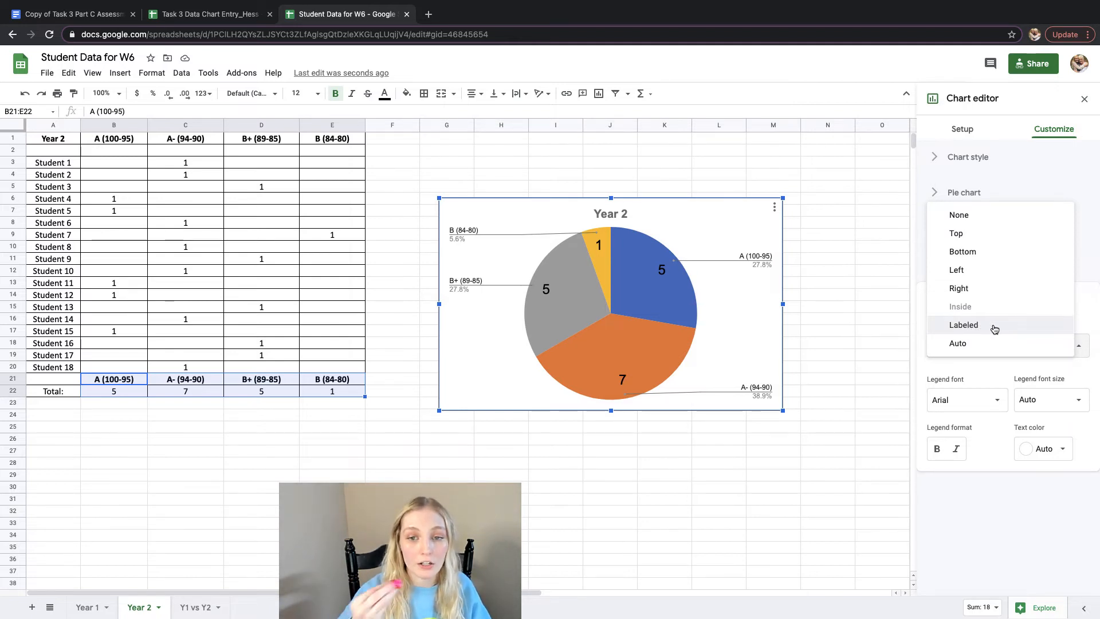
click(994, 233)
click(995, 346)
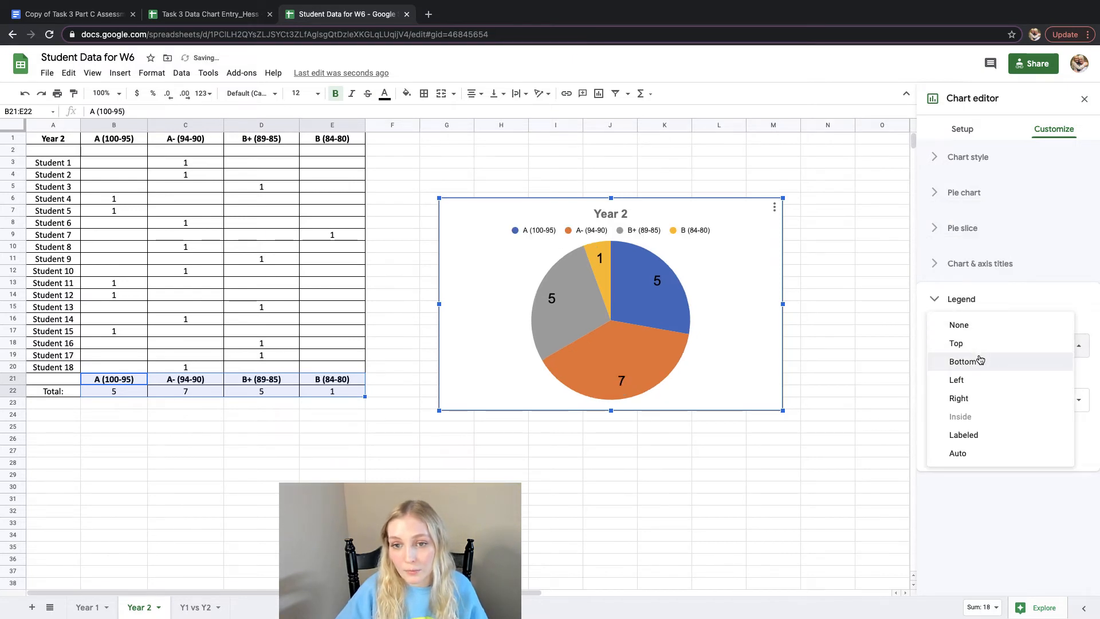
click(978, 361)
click(977, 351)
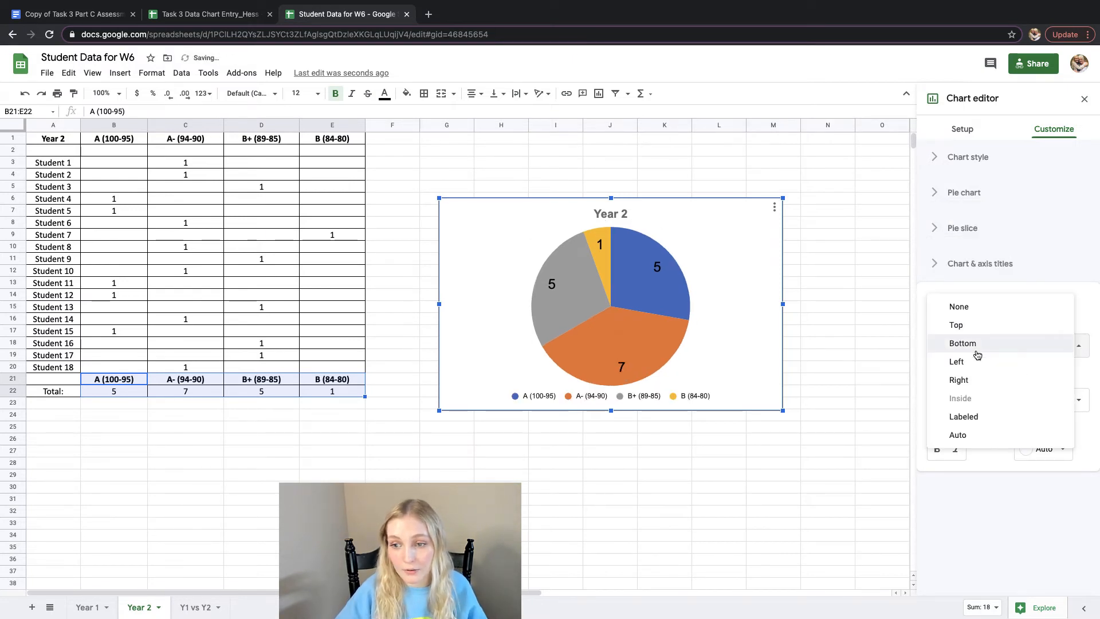
click(967, 420)
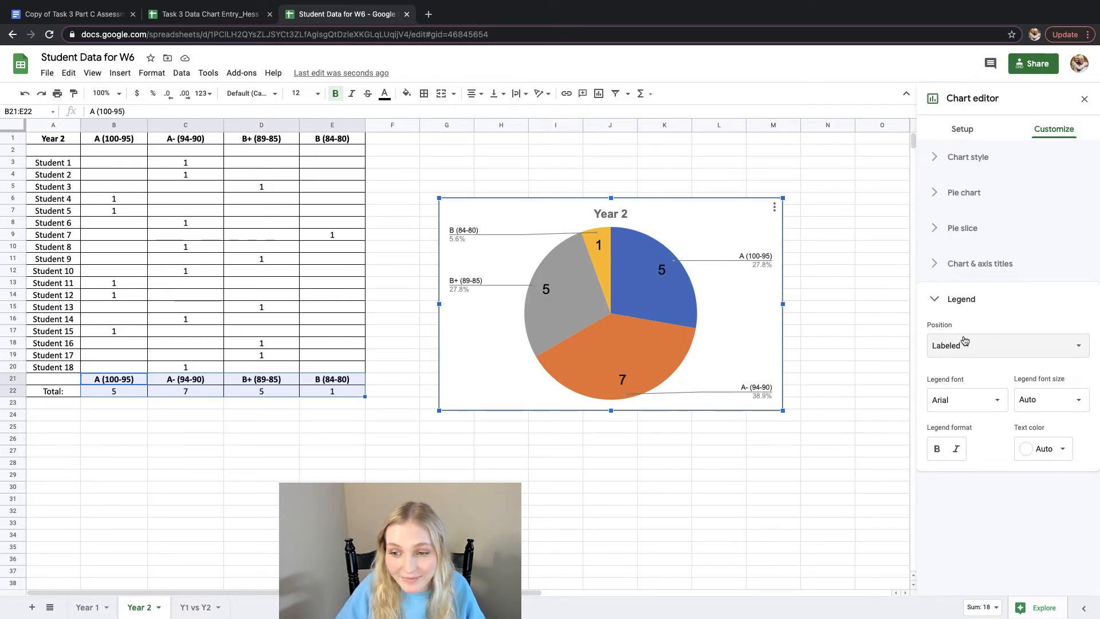
click(935, 302)
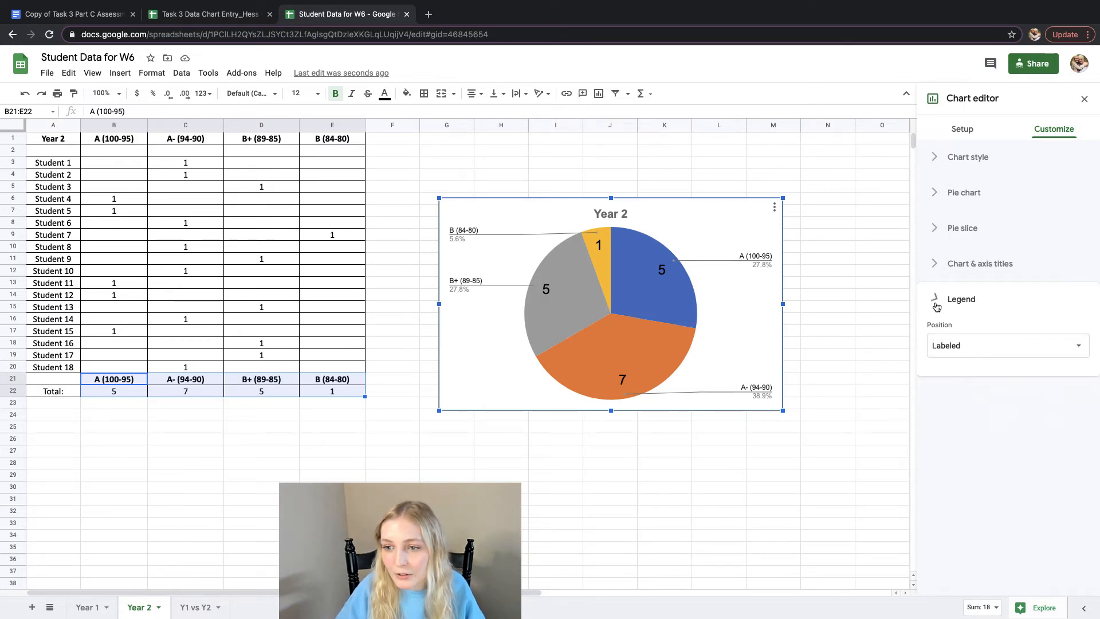
- Review the Year 2 pie chart's customization options for titles, pie slices, pie chart and chart style
click(932, 268)
click(932, 268)
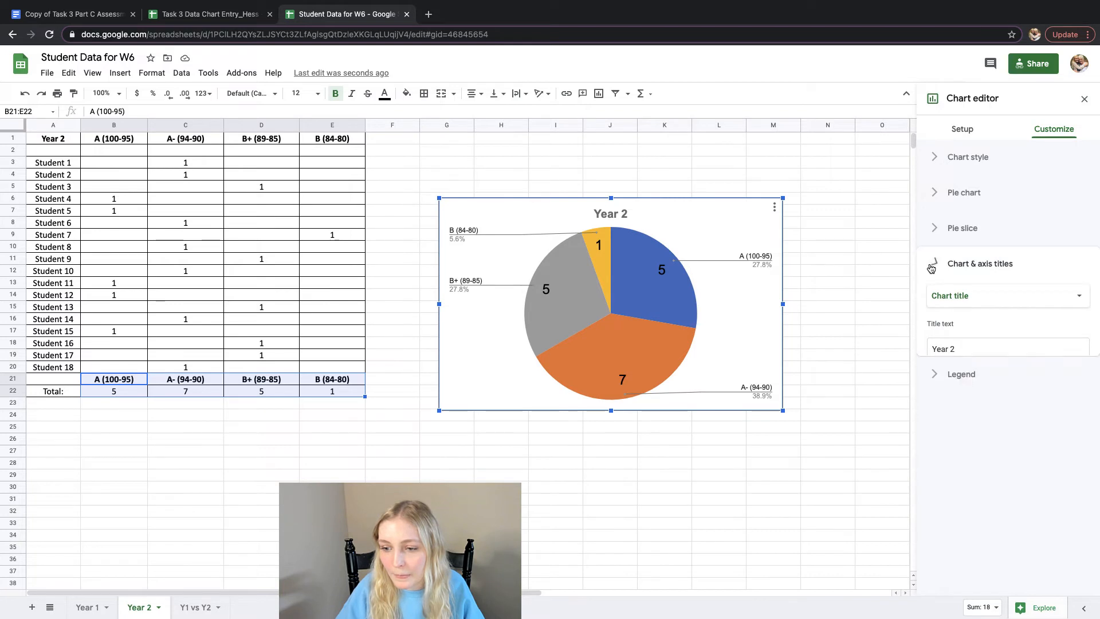
click(928, 234)
click(928, 233)
click(927, 233)
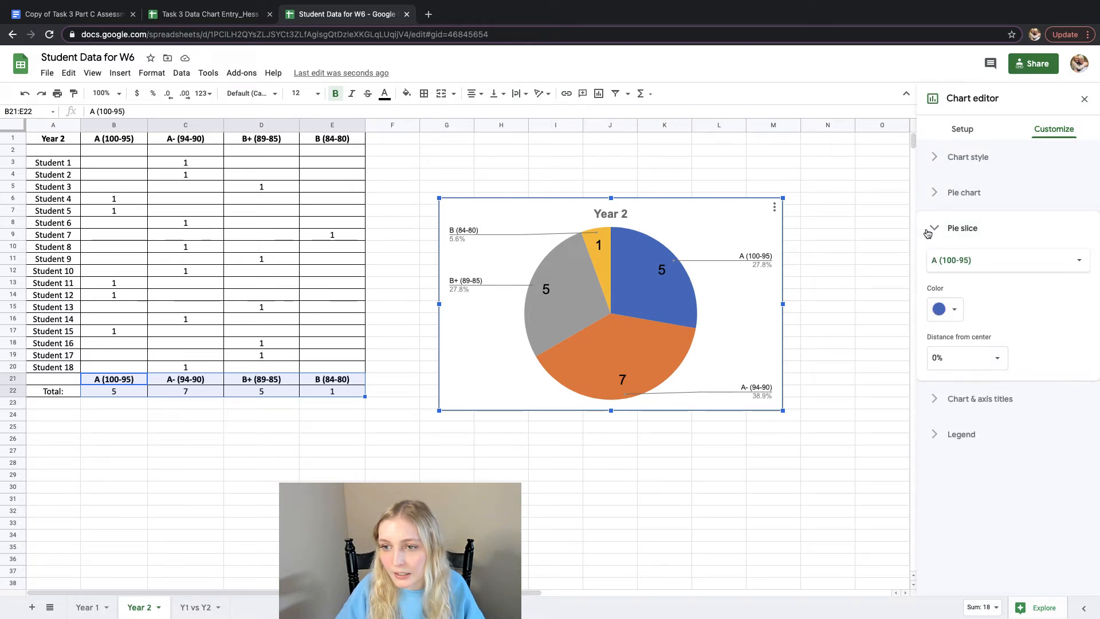
click(927, 233)
click(928, 198)
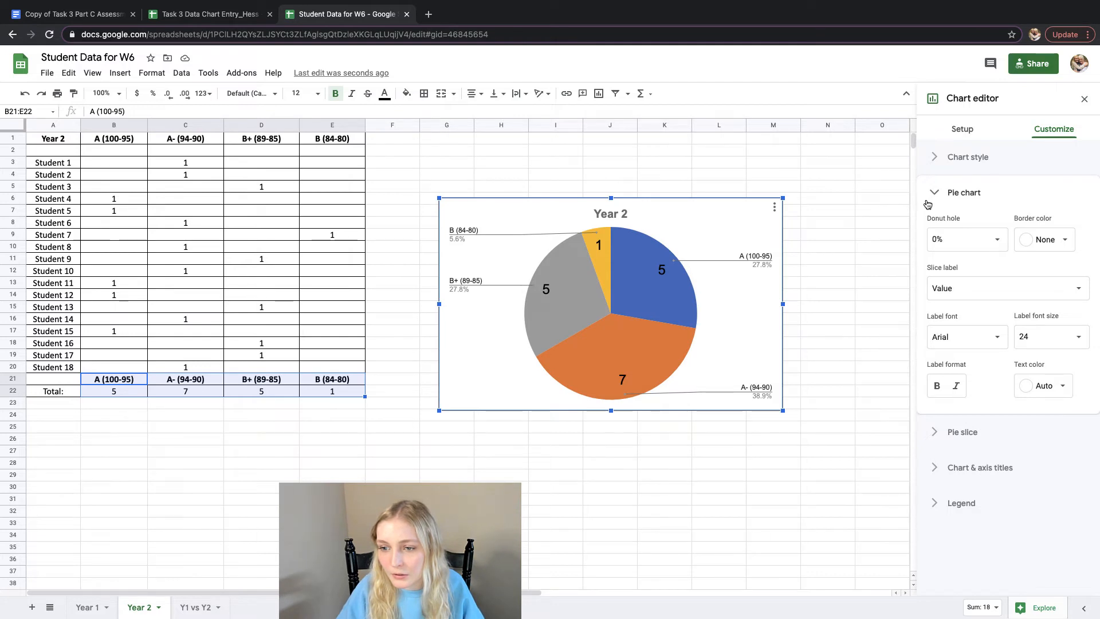
click(928, 198)
click(927, 162)
click(928, 163)
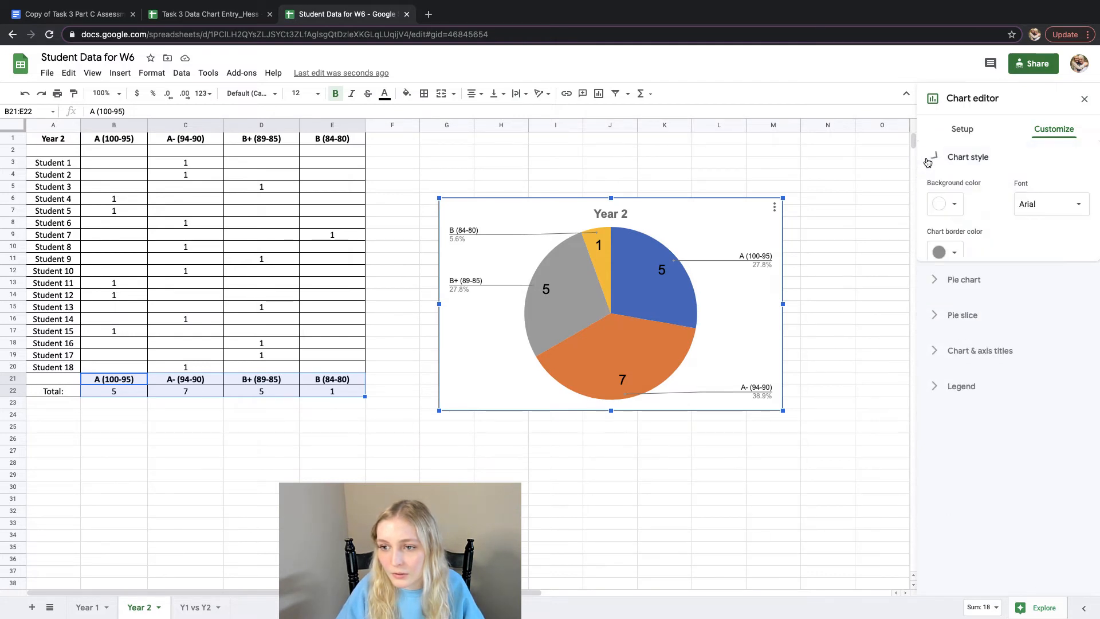
- Shorten the "A (100-95)" slice label on the Year 2 pie chart to "A"
click(763, 261)
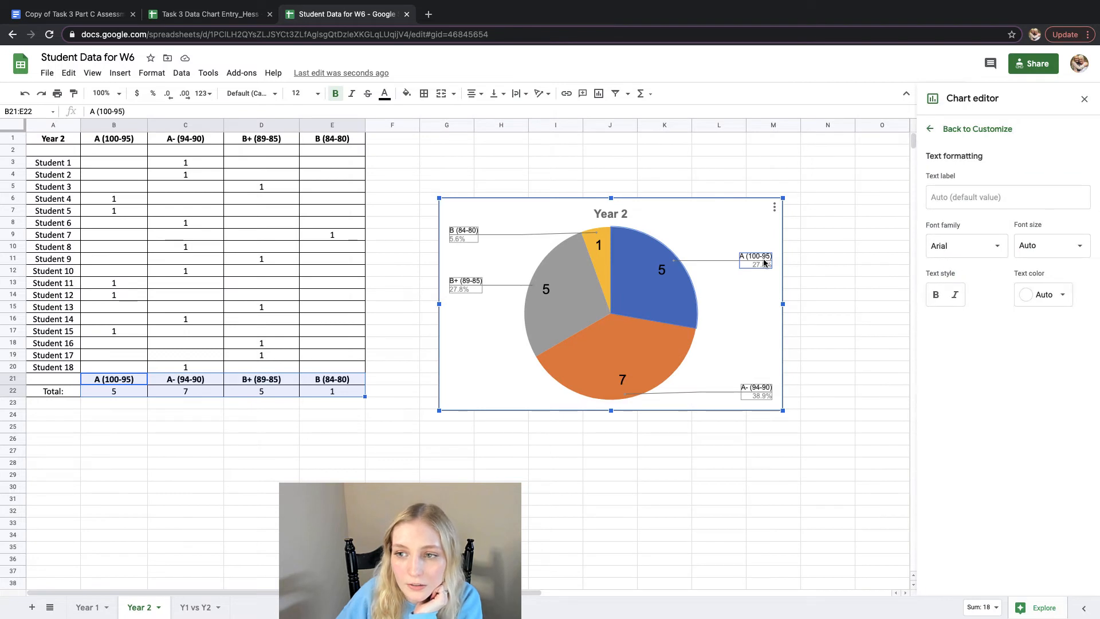
click(764, 261)
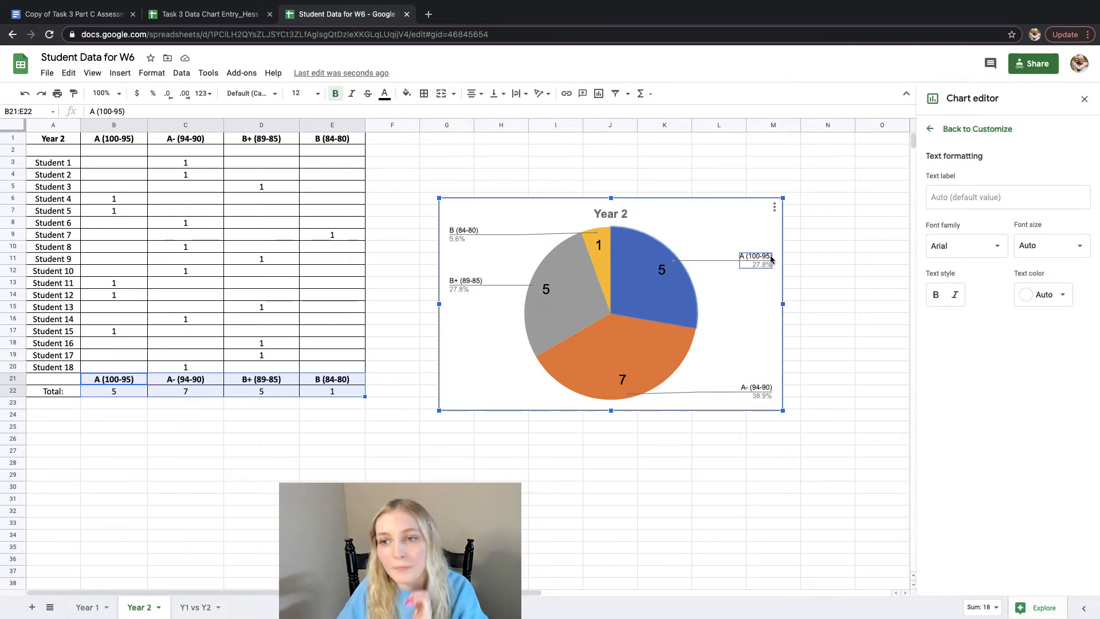
click(930, 130)
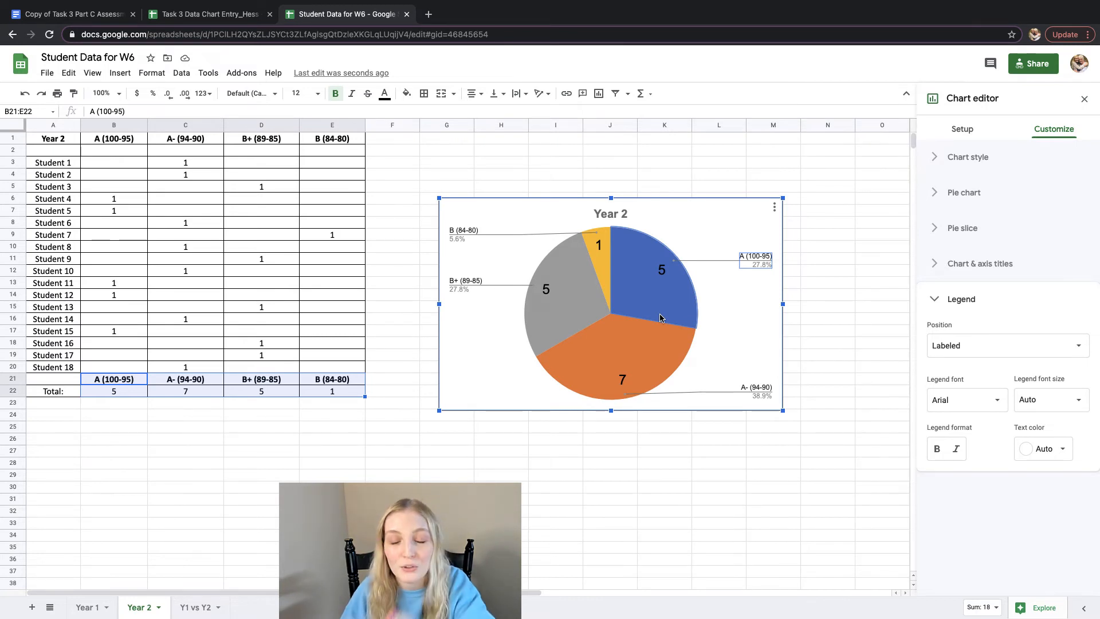
click(821, 284)
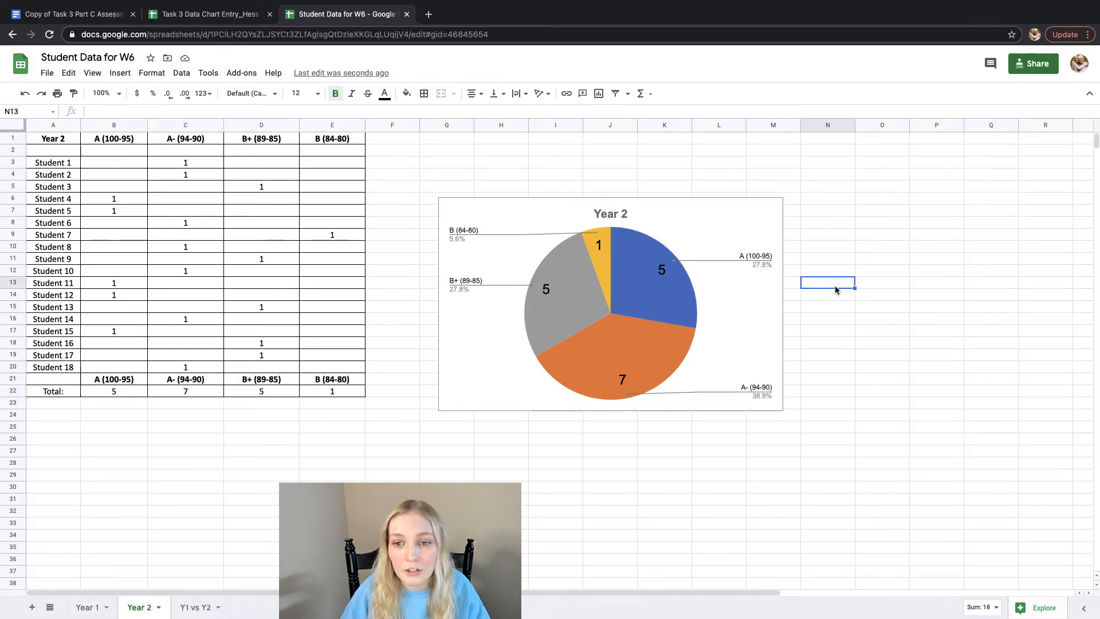
double_click(726, 291)
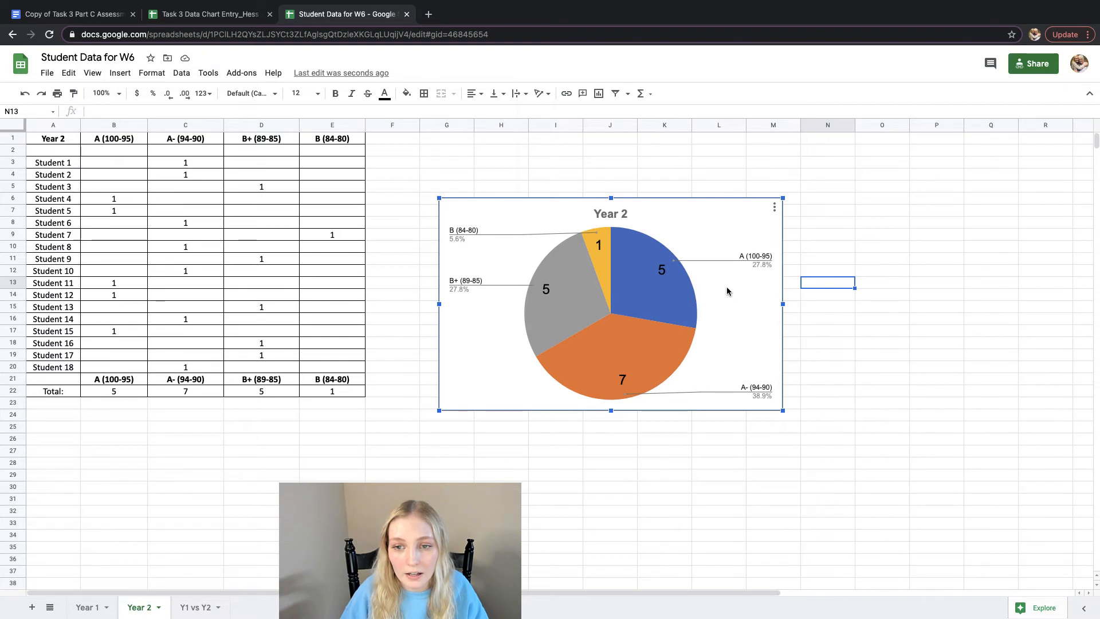
click(755, 261)
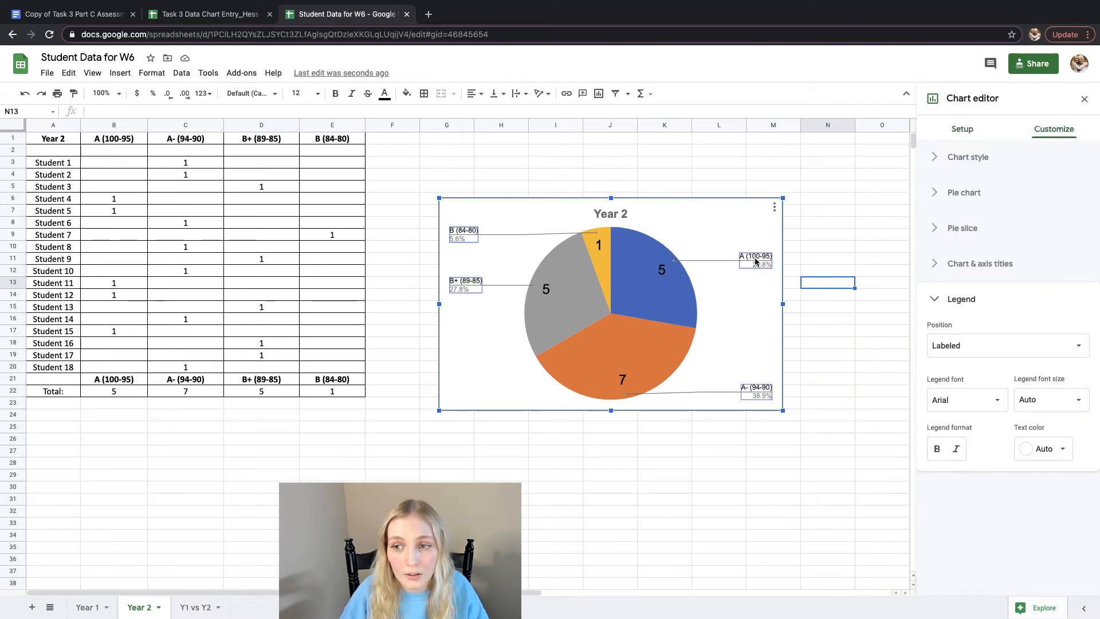
double_click(755, 259)
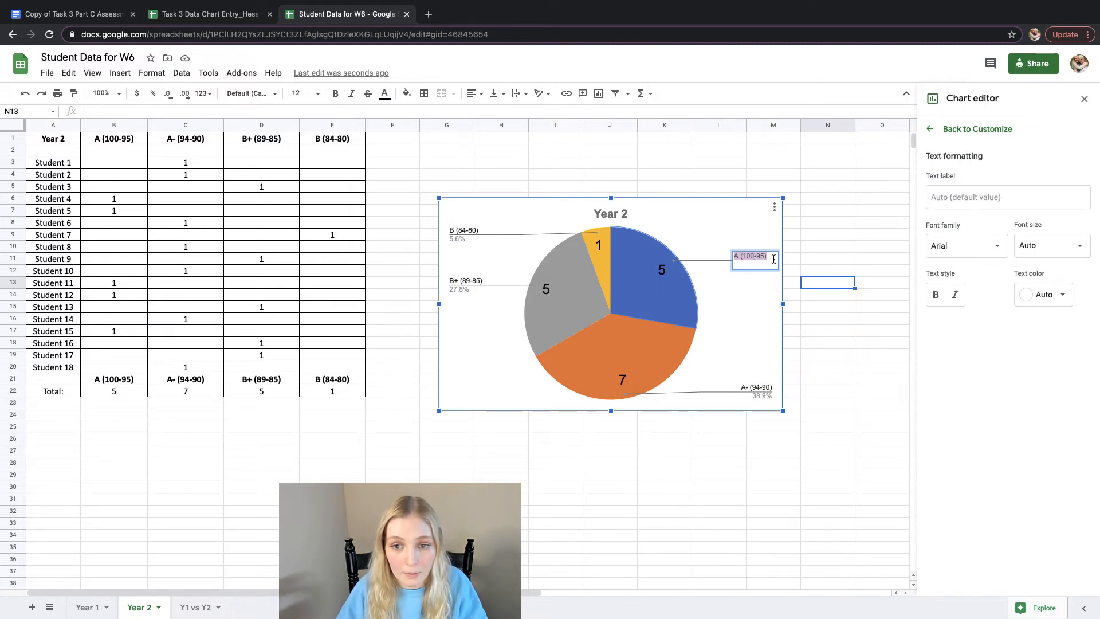
text(A)
key(Return)
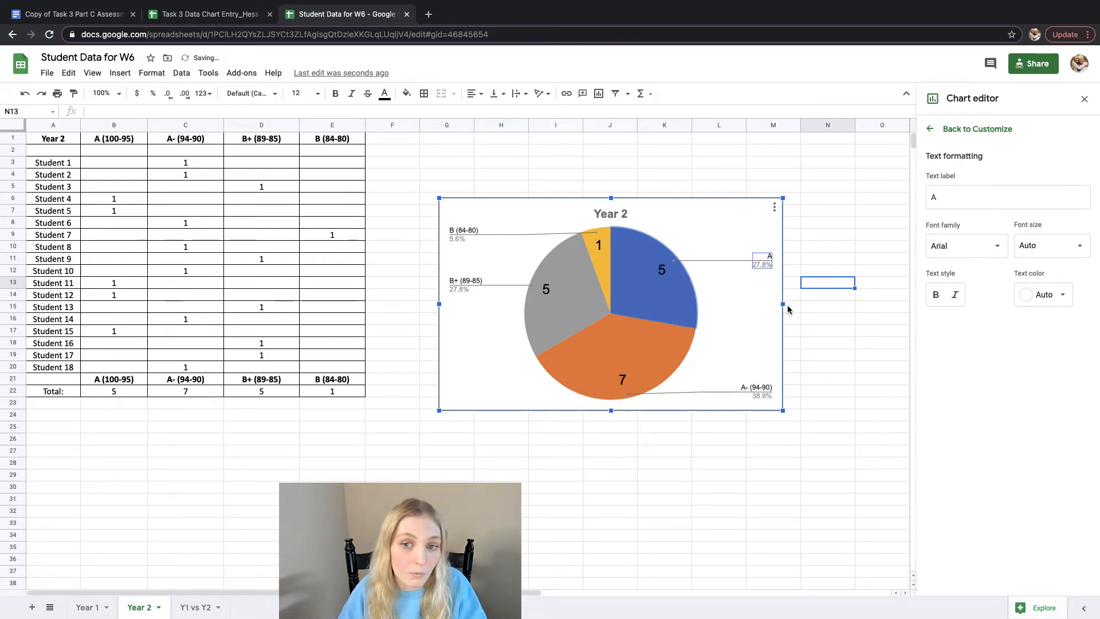
click(810, 319)
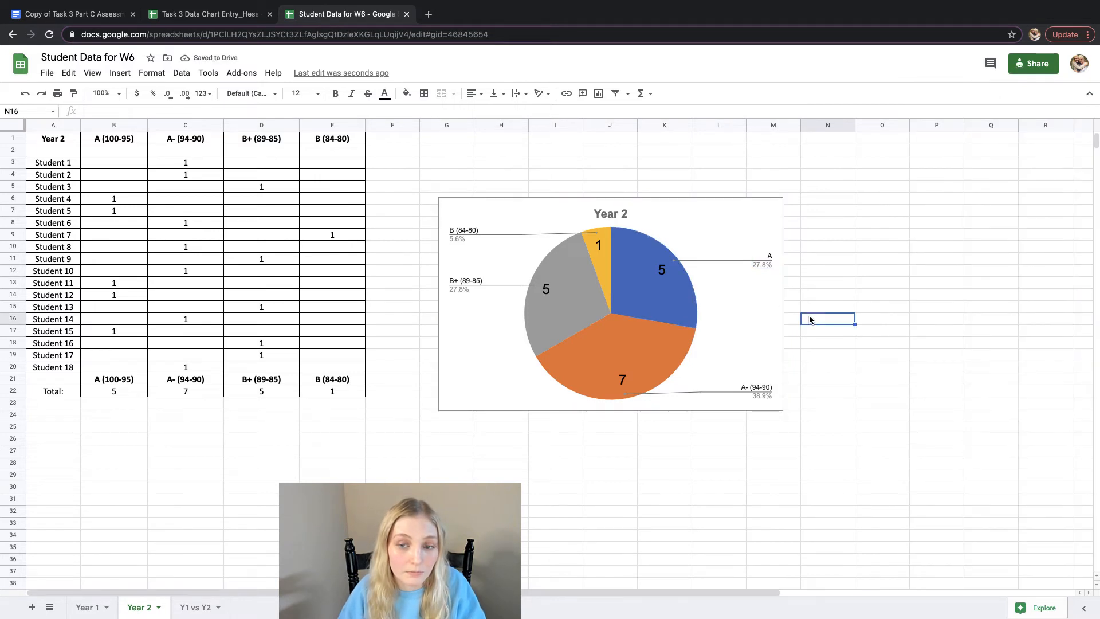
- Shorten the "A- (94-90)" slice label on the Year 2 pie chart to "A-"
double_click(762, 298)
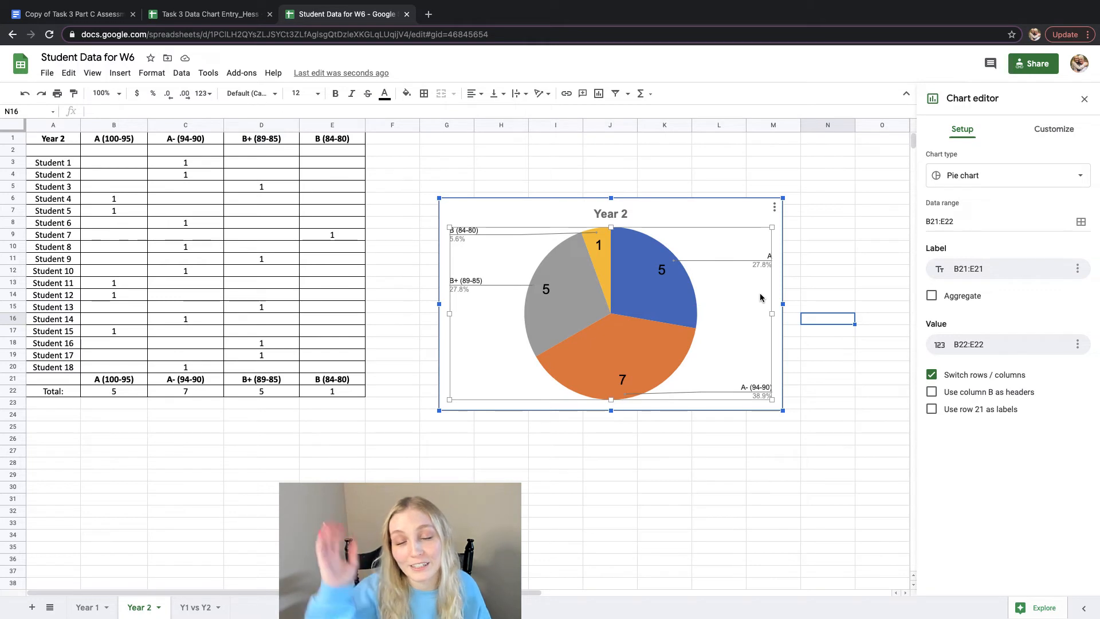
click(761, 259)
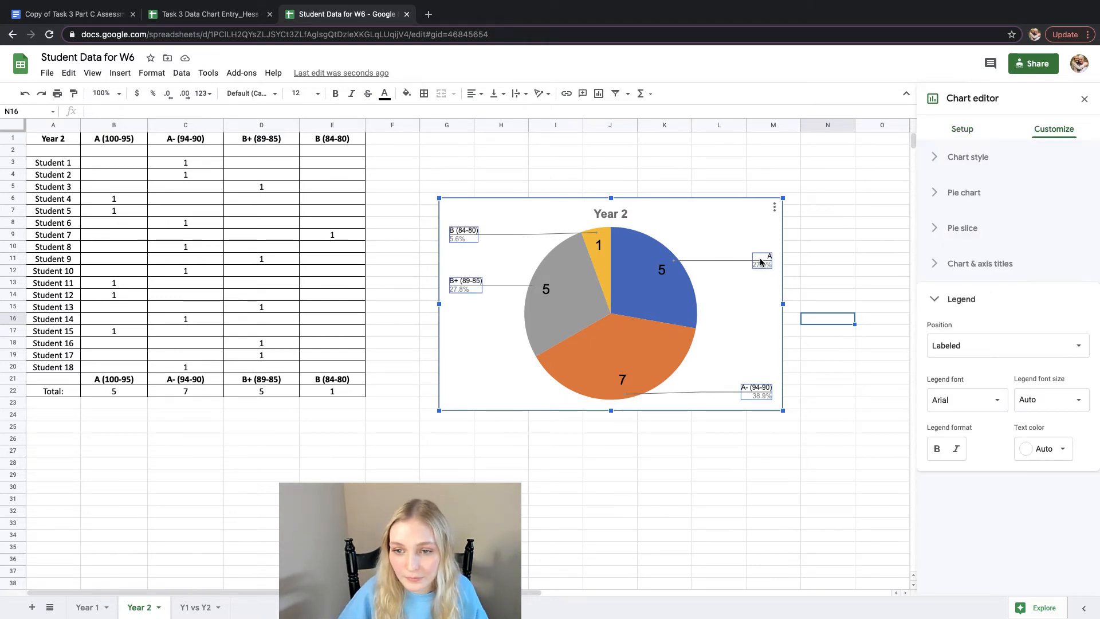
click(764, 393)
double_click(764, 392)
key(BackSpace)
key(BackSpace)
key(BackSpace)
key(BackSpace)
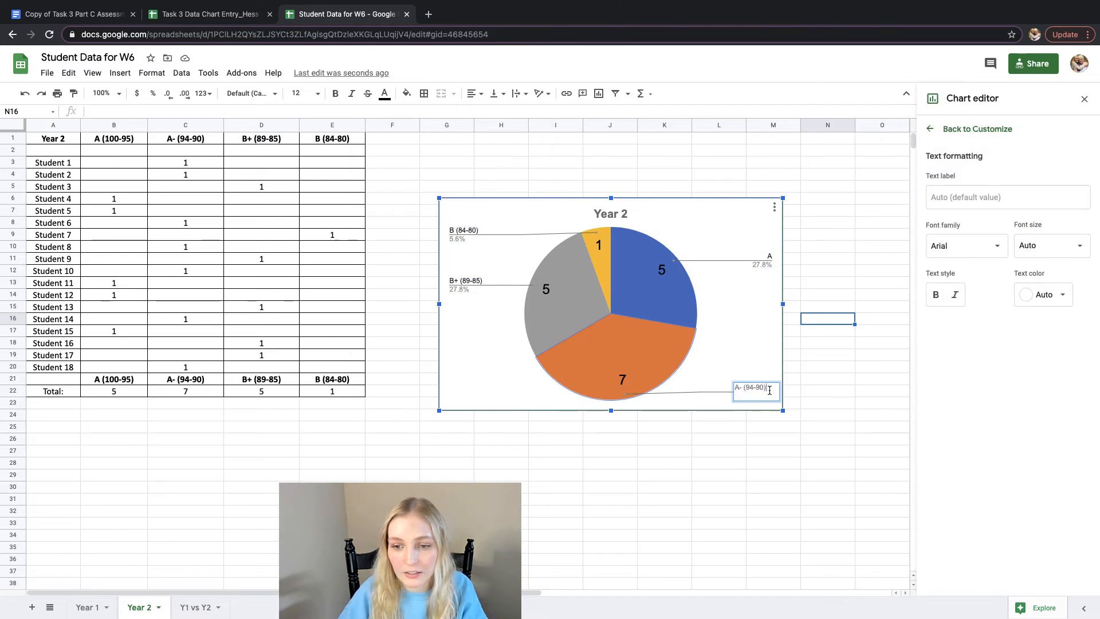
key(BackSpace)
key(BackSpace)
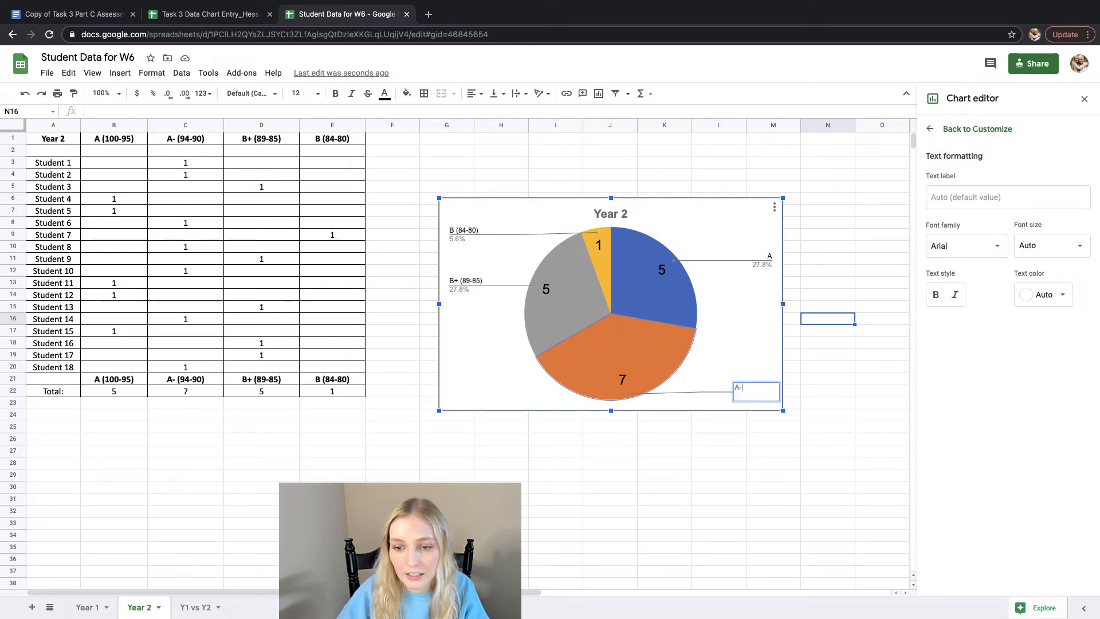
key(Return)
click(836, 403)
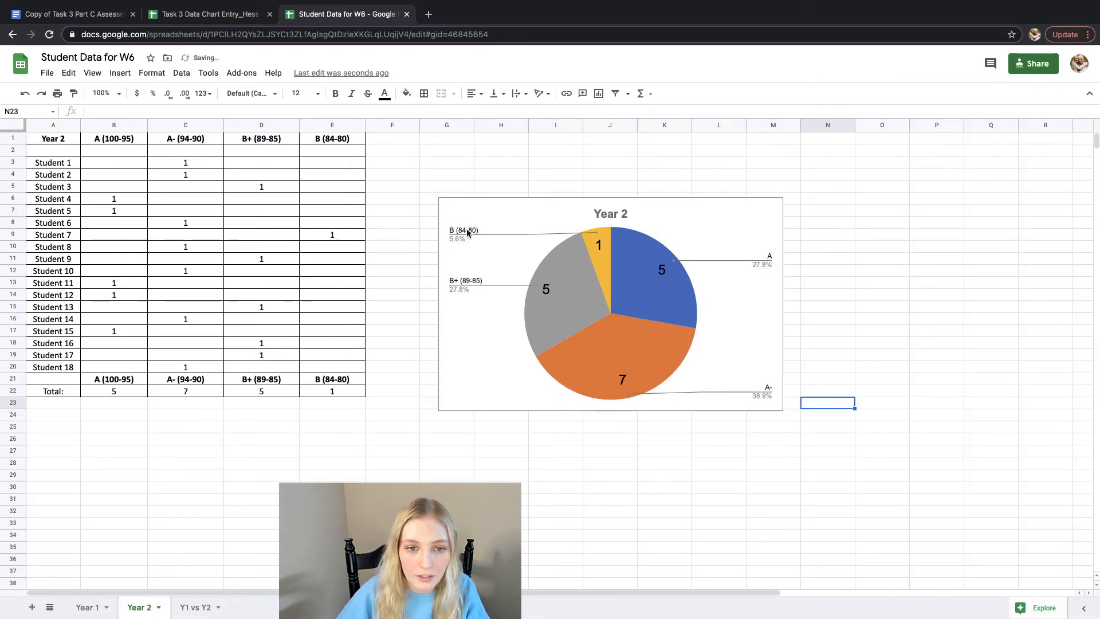
- Shorten the "B (84-80)" slice label on the Year 2 pie chart to "B"
click(468, 232)
click(473, 233)
double_click(475, 231)
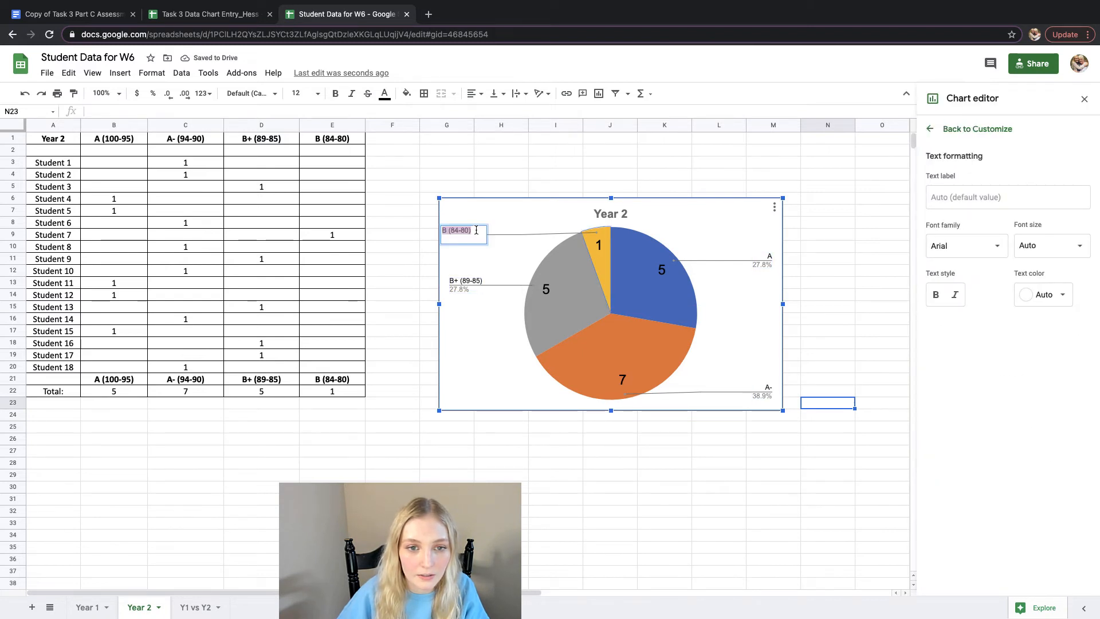
click(476, 230)
key(BackSpace)
key(BackSpace)
key(BackSpace)
key(BackSpace)
key(BackSpace)
key(BackSpace)
key(BackSpace)
key(BackSpace)
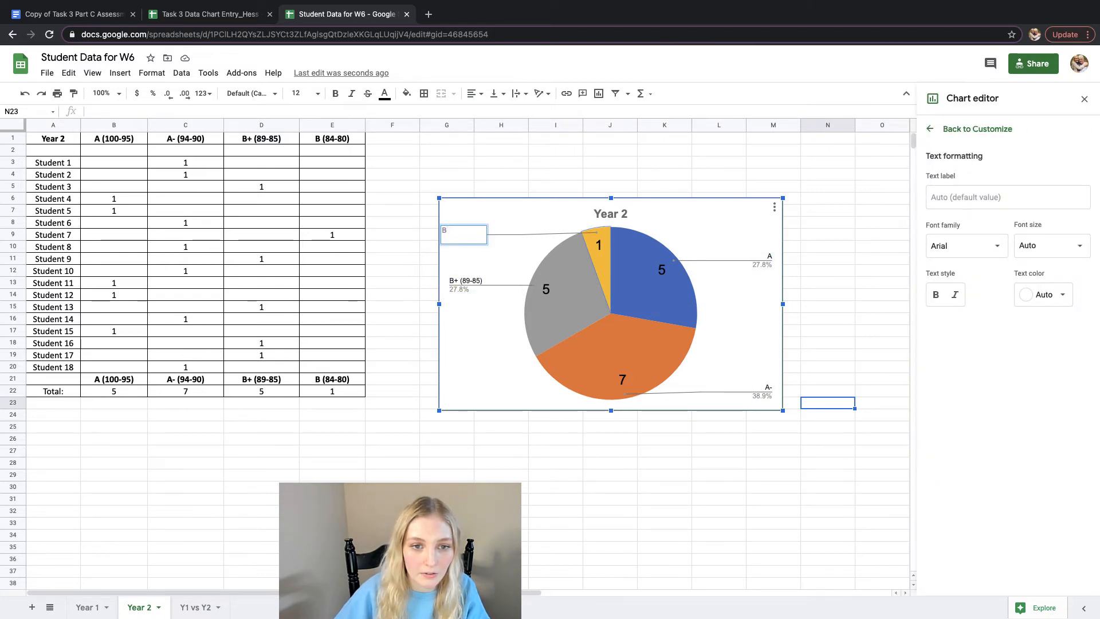
key(Return)
- Shorten the "B+ (89-85)" slice label on the Year 2 pie chart to "B+" and deselect the chart
click(458, 283)
double_click(463, 282)
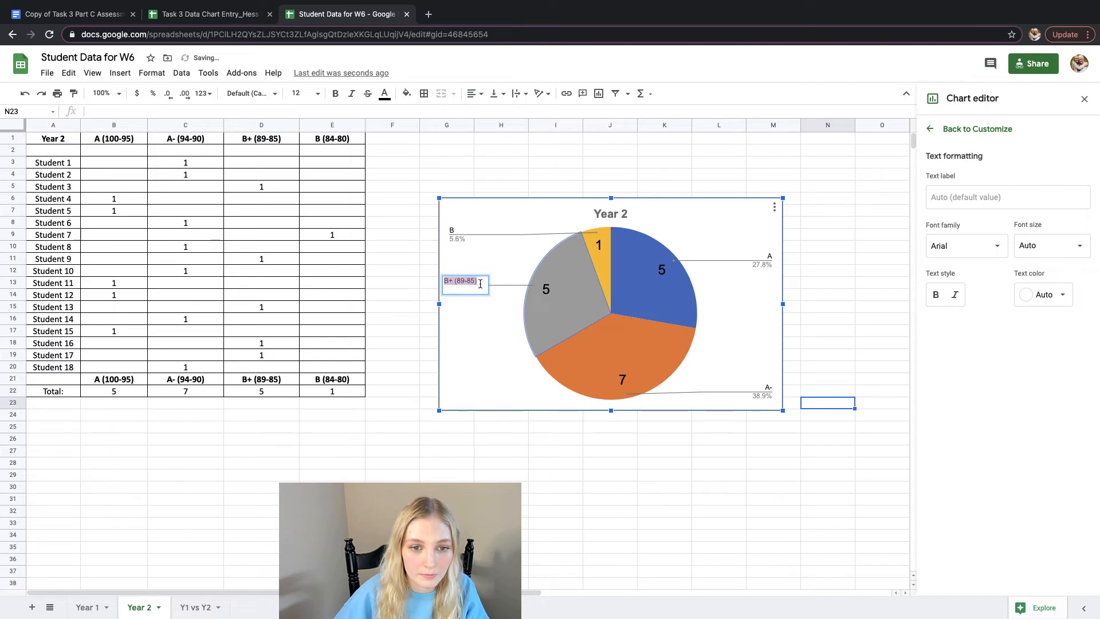
click(480, 283)
key(BackSpace)
key(BackSpace)
key(BackSpace)
key(BackSpace)
key(BackSpace)
key(Return)
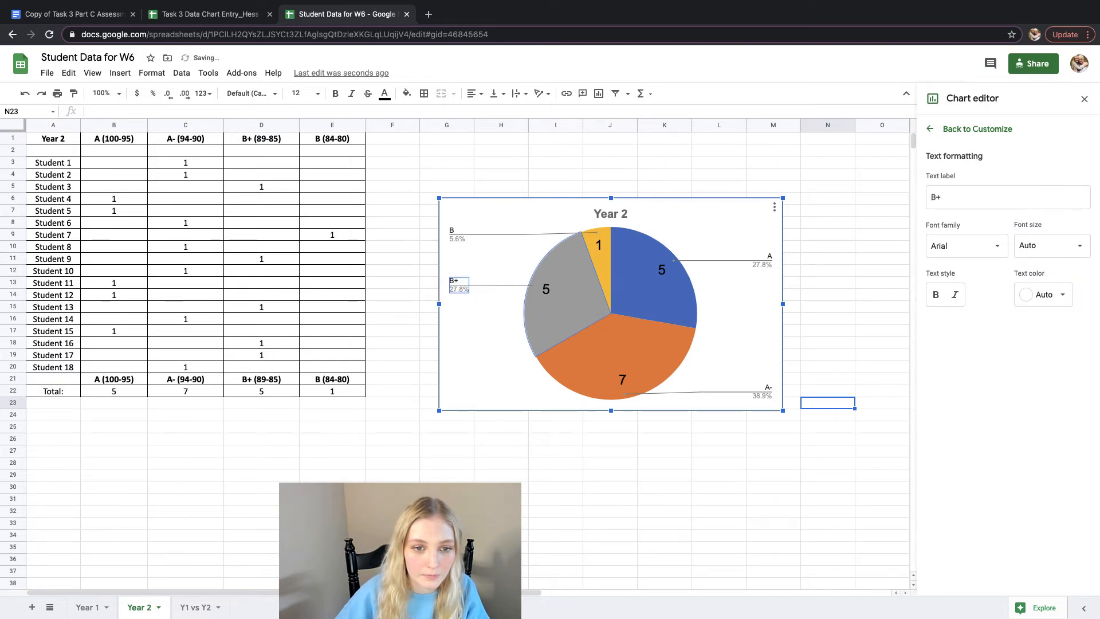
click(470, 463)
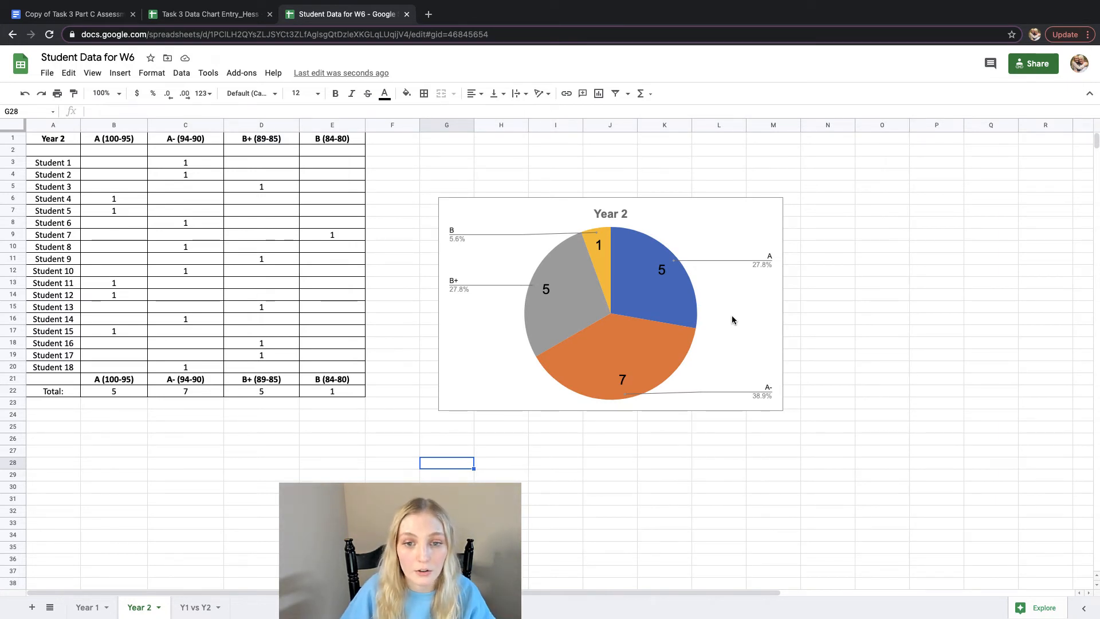
- View the example charts in the Task 3 Part C Assessment Commentary document and return to the Y1 vs Y2 sheet of Student Data for W6
click(74, 14)
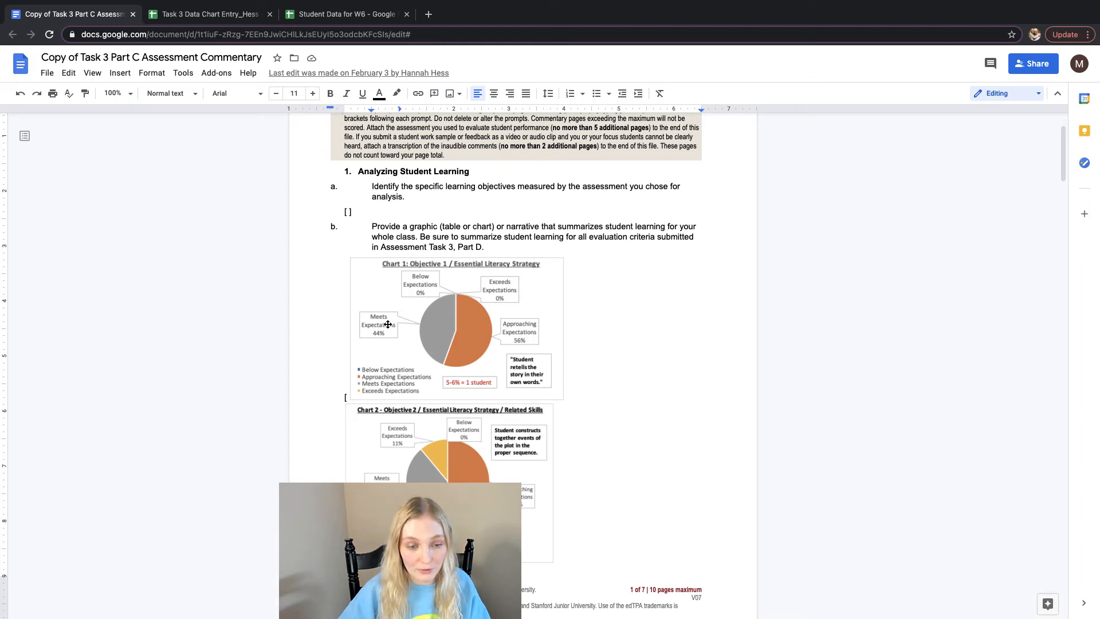
click(347, 17)
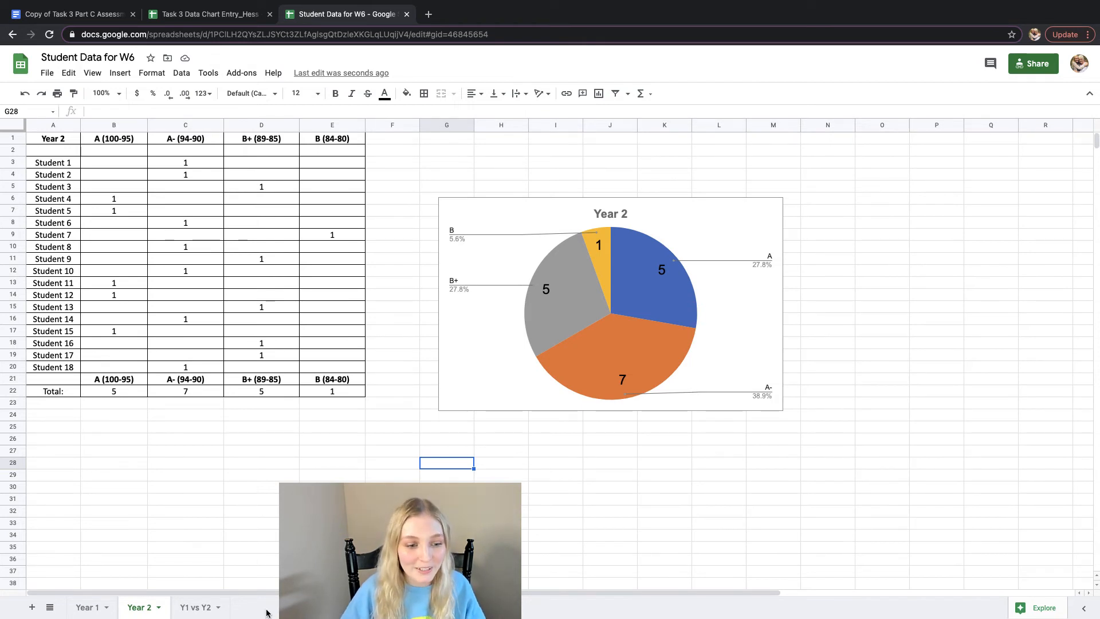
click(198, 607)
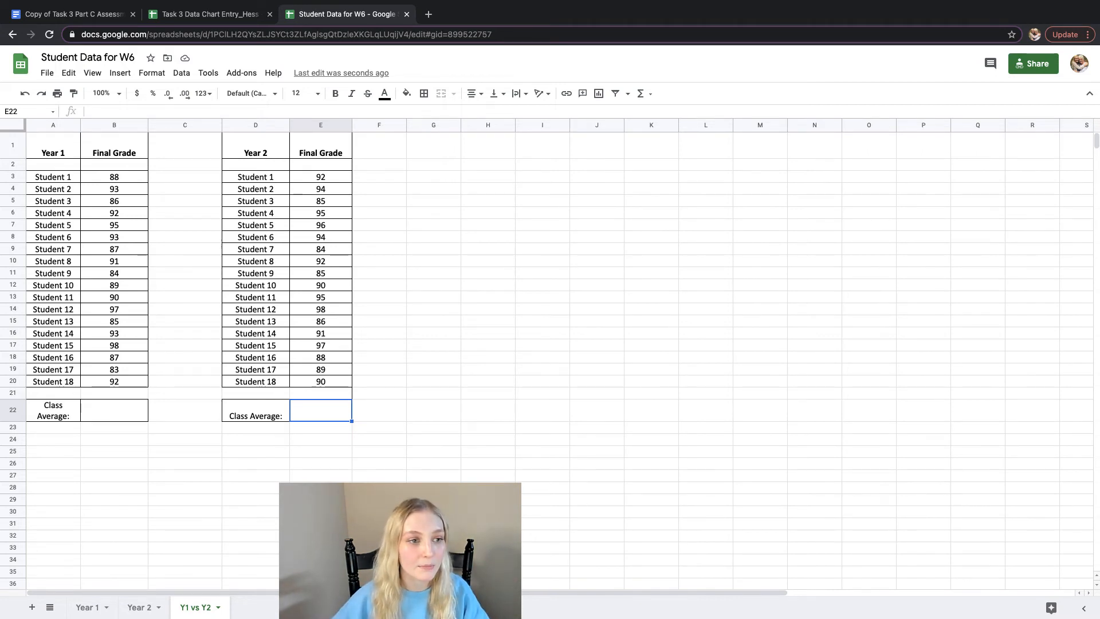
- Calculate the Year 1 class average in cell B22 with the AVERAGE function over the final grades in B3:B20
click(122, 410)
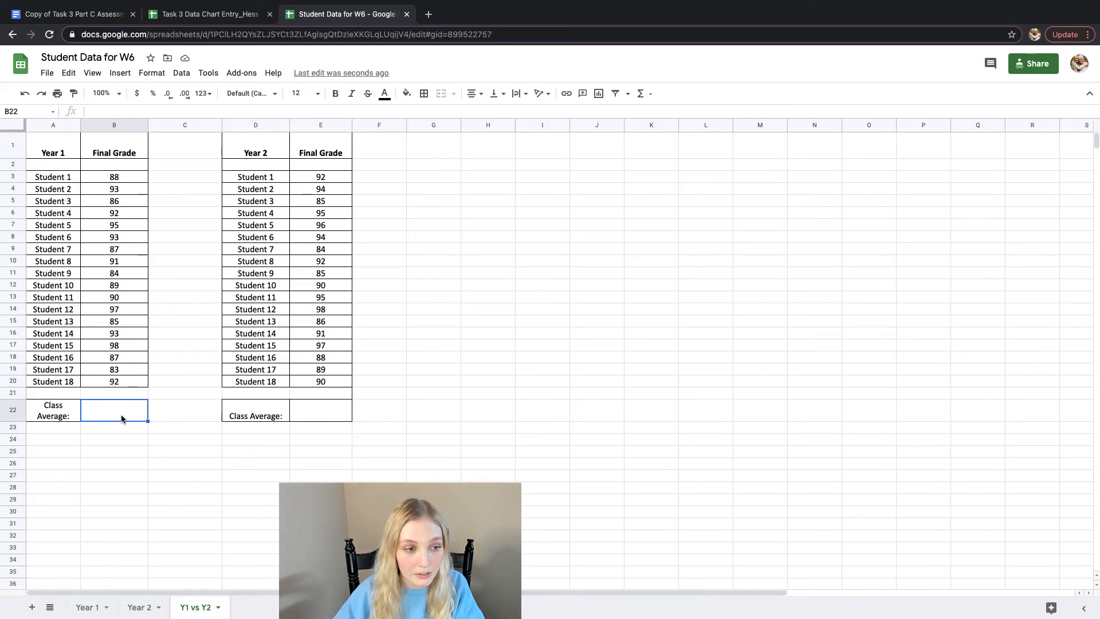
click(129, 452)
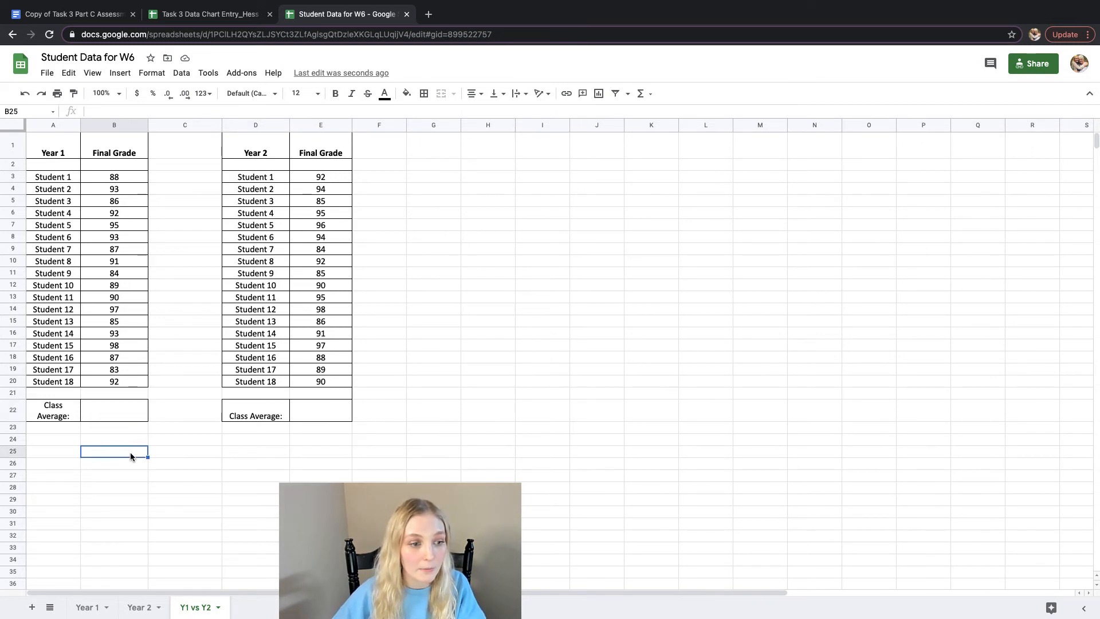
click(131, 404)
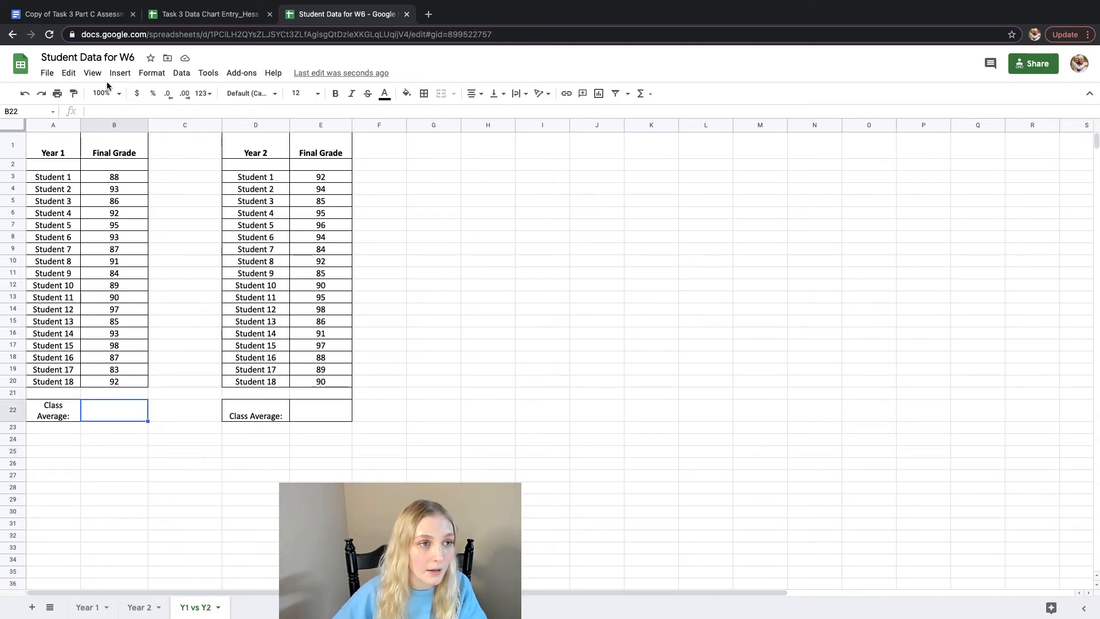
click(120, 73)
mouse_move(159, 319)
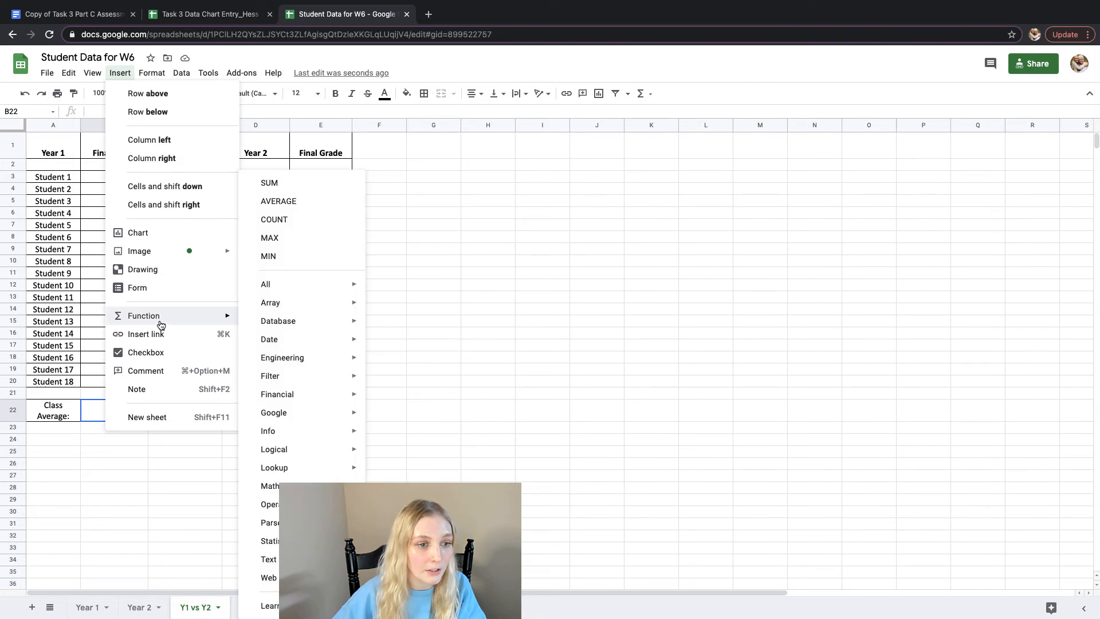
click(298, 202)
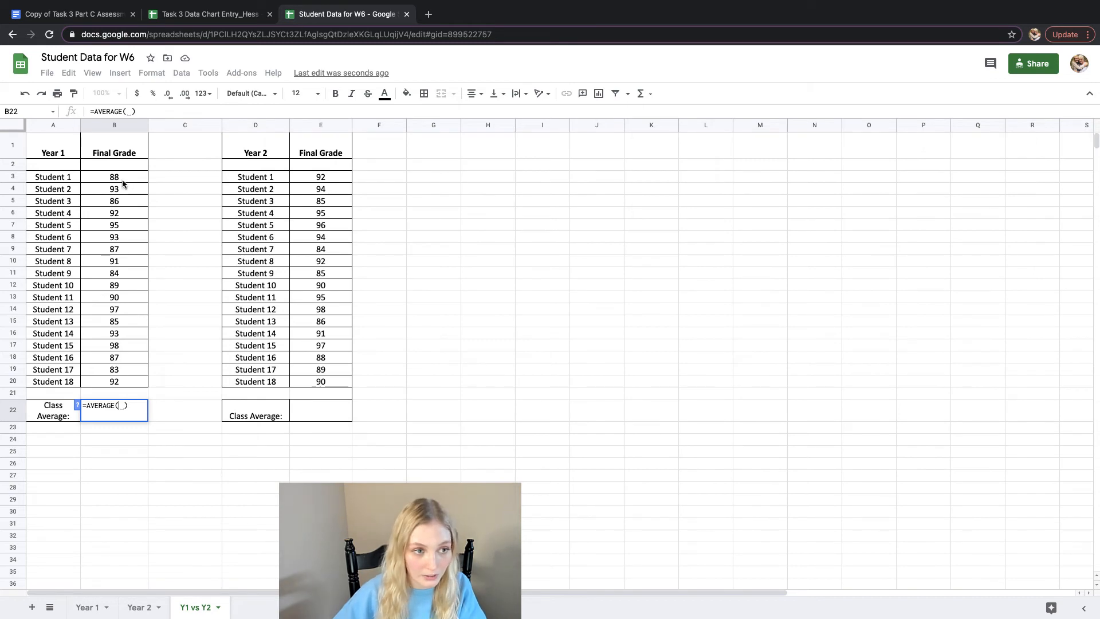
drag(124, 178, 136, 384)
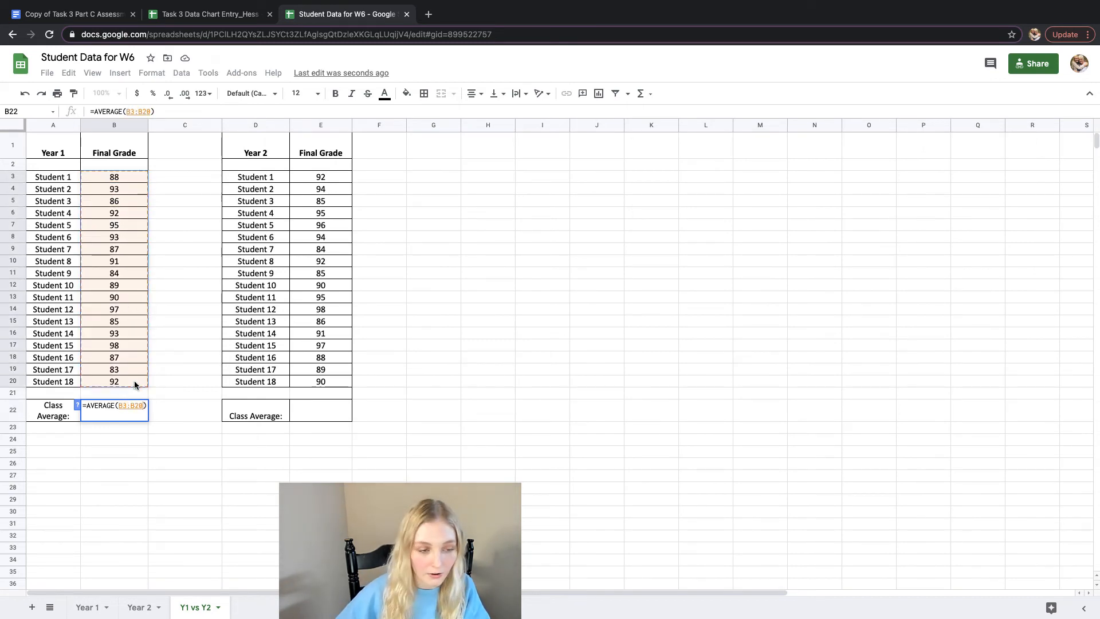
key(Return)
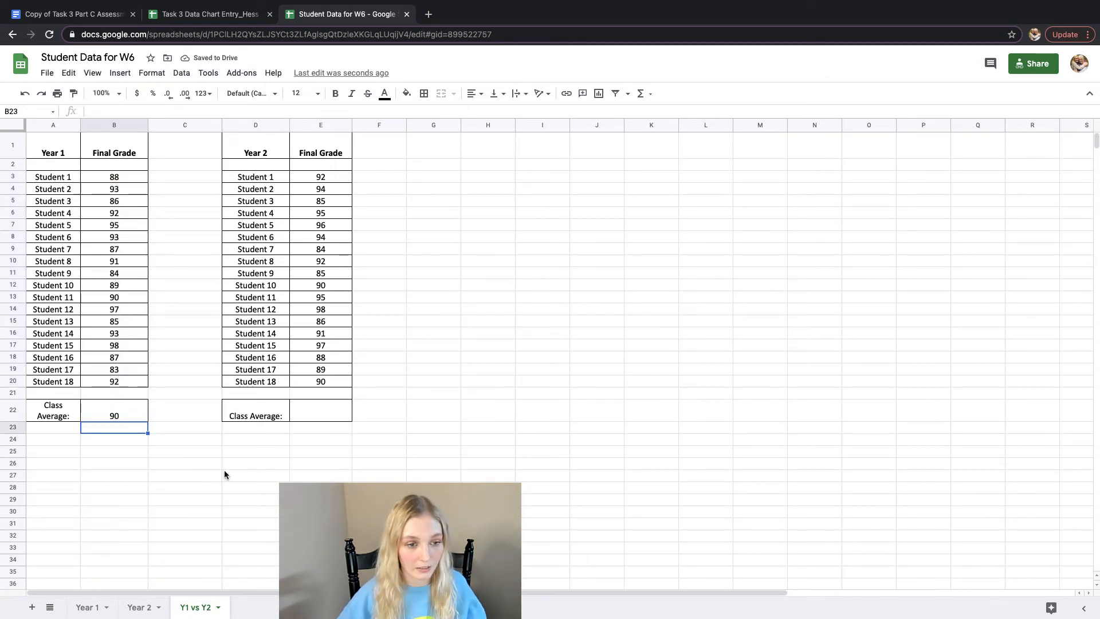
- Calculate the Year 2 class average in cell E22 with the AVERAGE function over the final grades in E3:E20
click(329, 411)
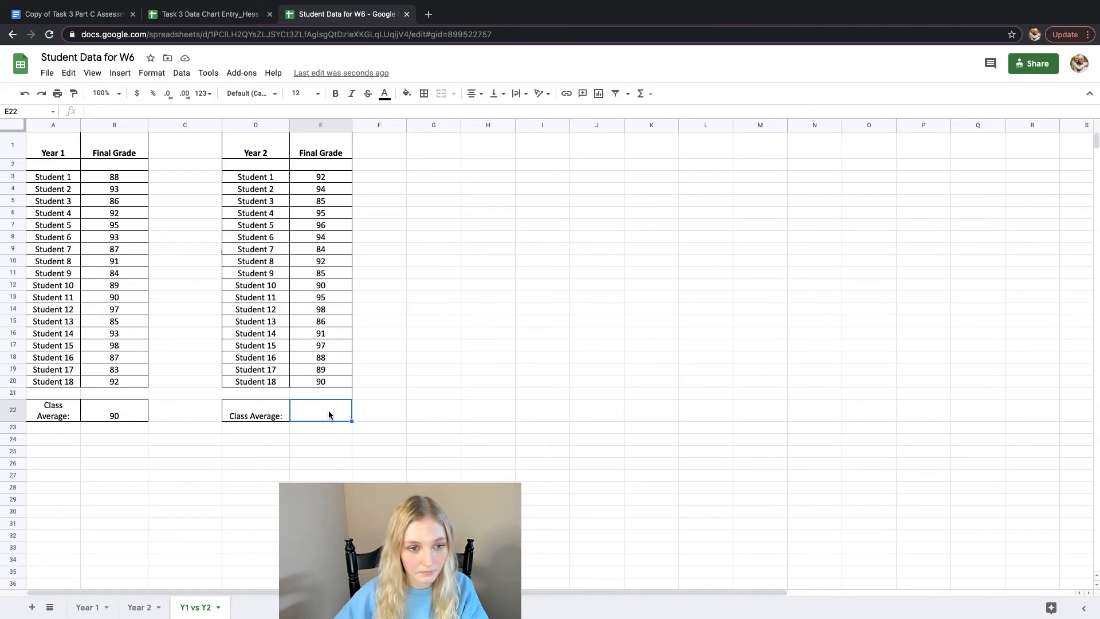
text(=)
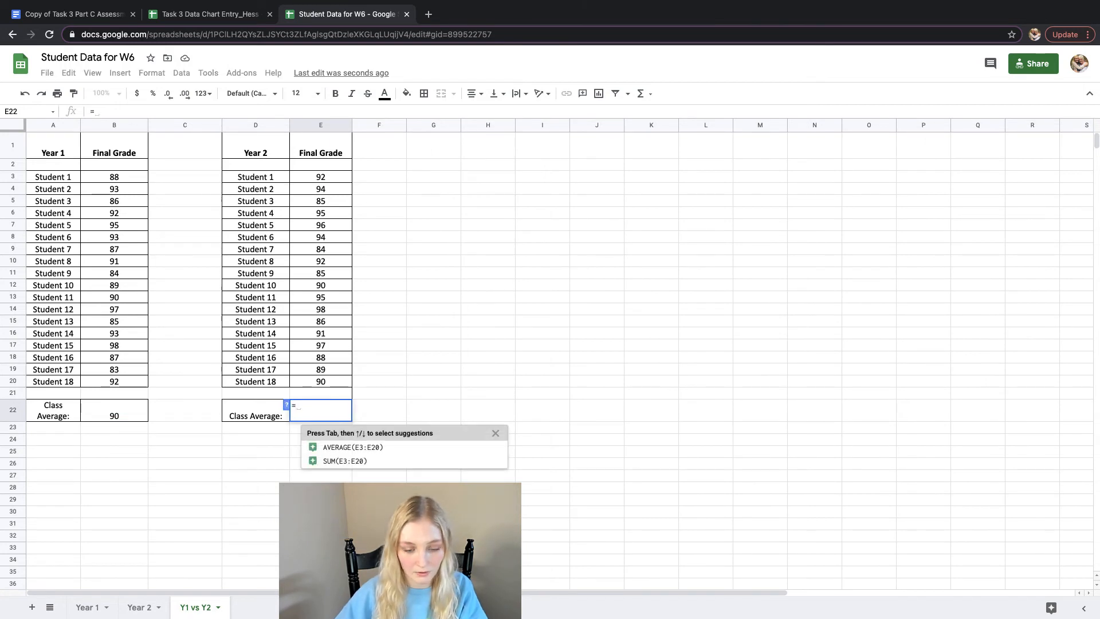
text(ave)
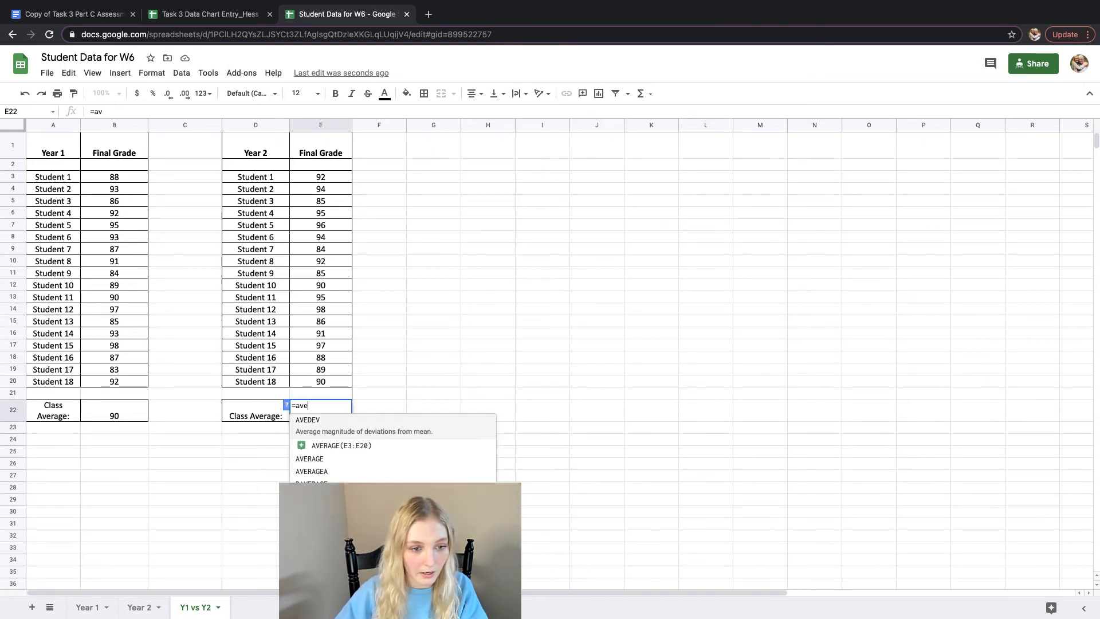
text(ra)
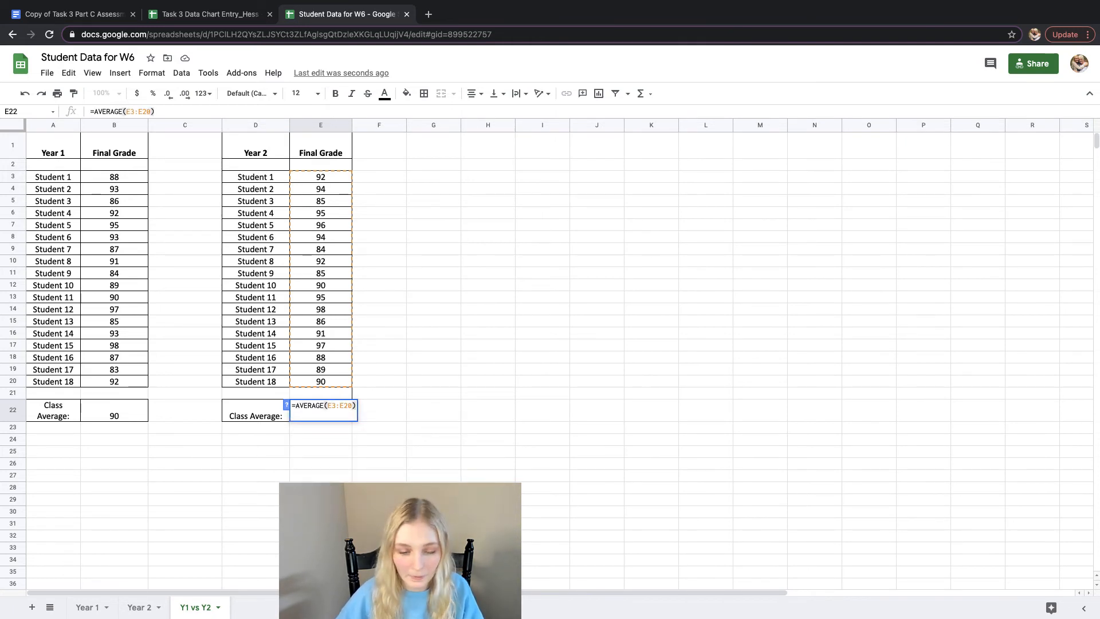
key(Return)
click(321, 523)
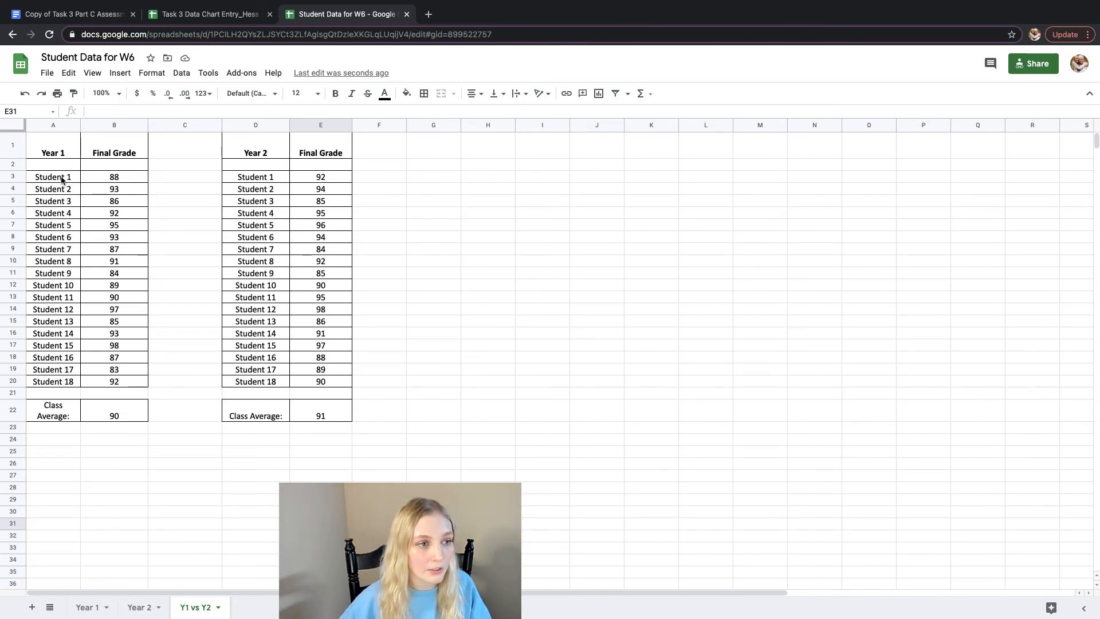
- Insert a chart from the Year 1 and Year 2 data in A1:E20 and place it beside the Year 2 table
drag(62, 179, 341, 388)
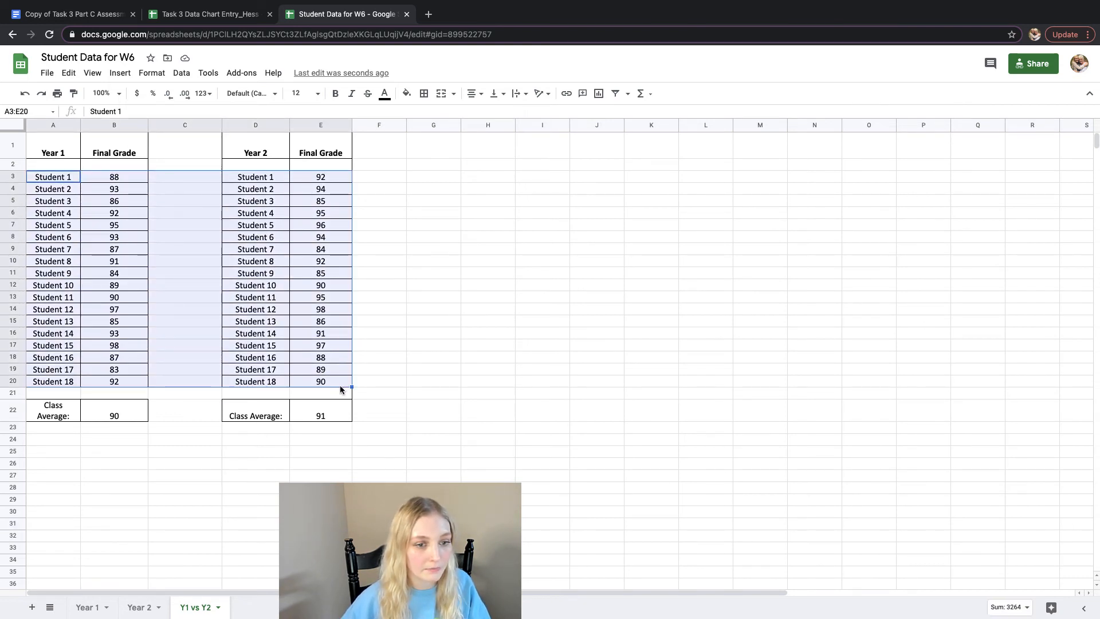
click(189, 165)
drag(55, 145, 327, 387)
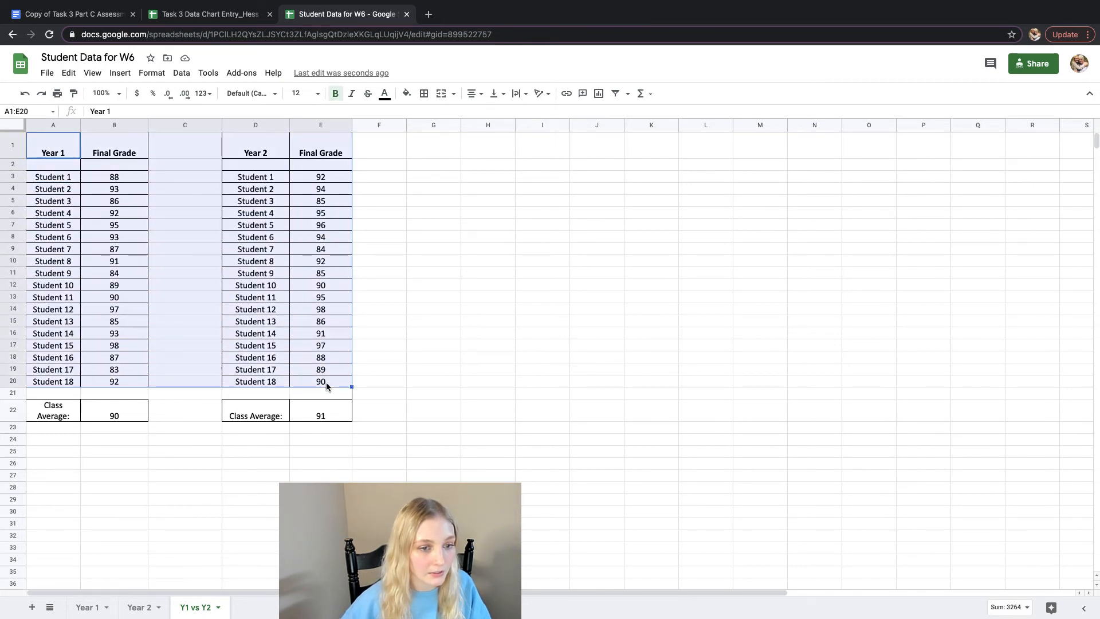
click(120, 73)
click(177, 231)
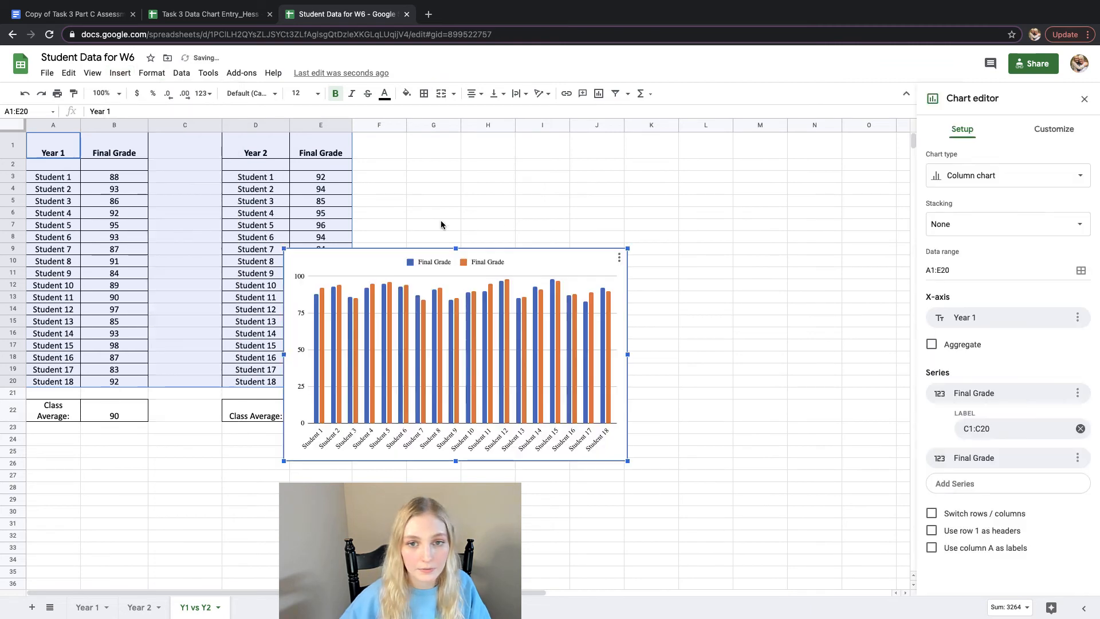
drag(529, 259, 668, 213)
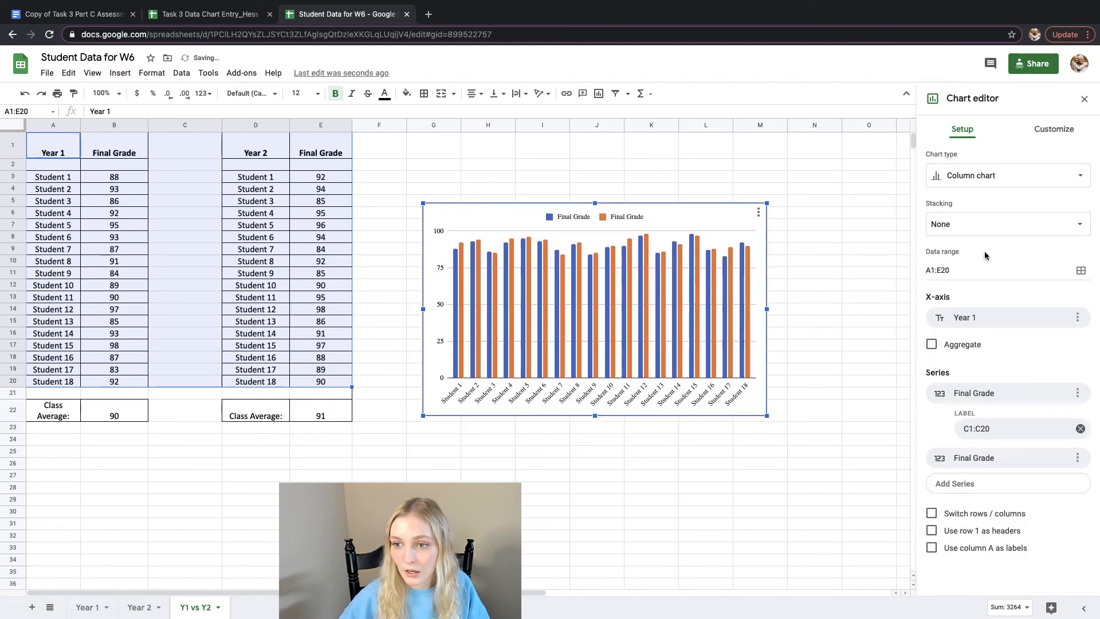
- Change the chart type to a line chart and use row 1 as headers
click(975, 177)
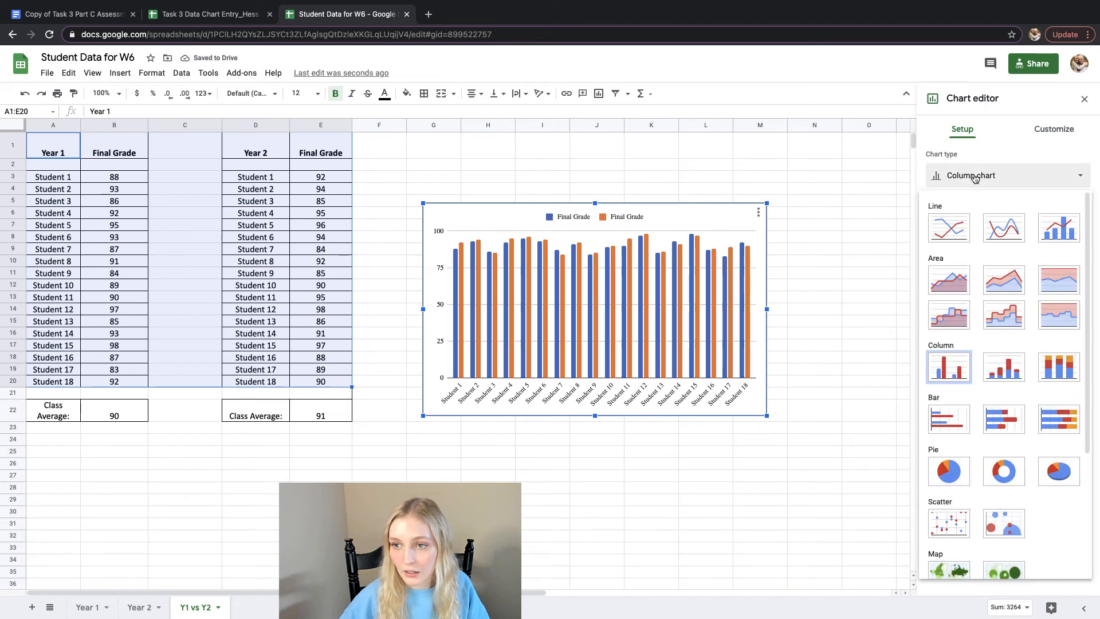
click(951, 231)
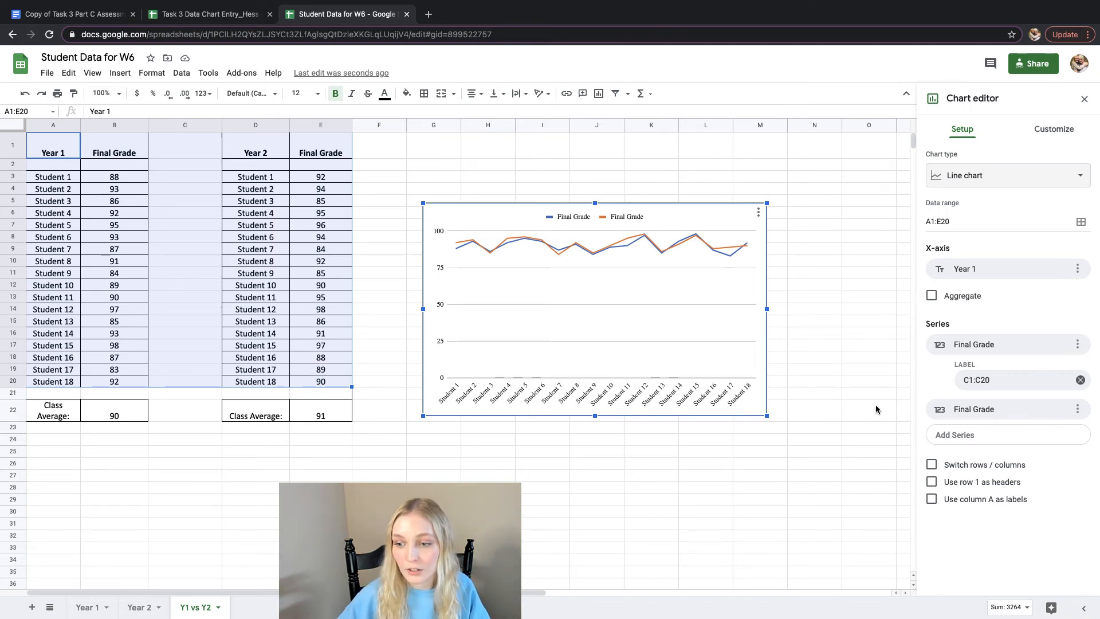
click(931, 482)
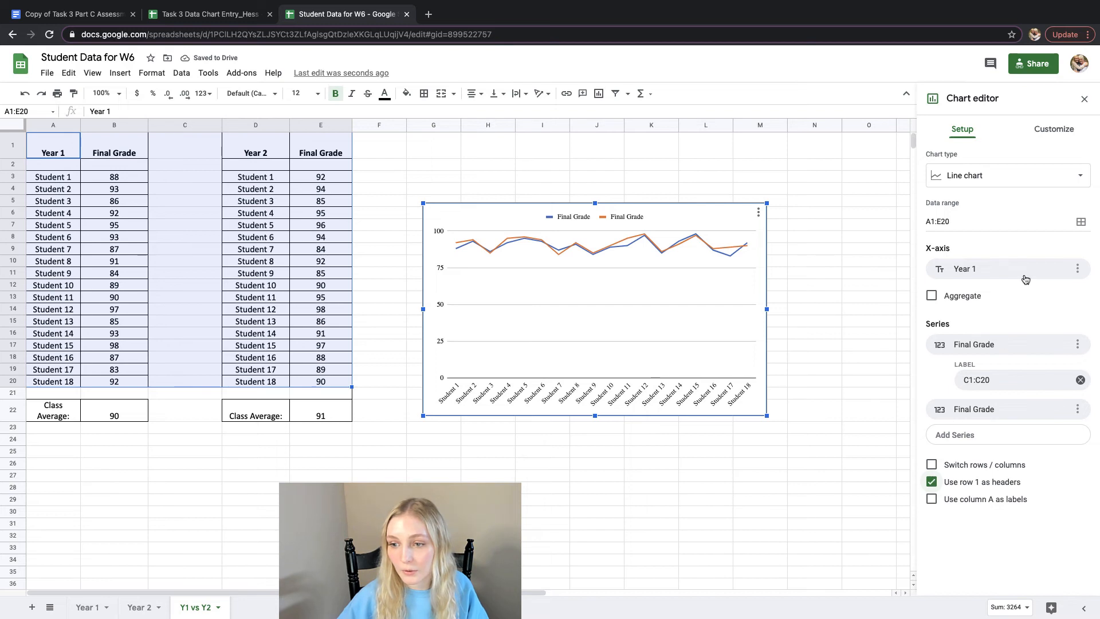
- Try the Smooth option in the line chart's style customization and turn it off again
click(1052, 130)
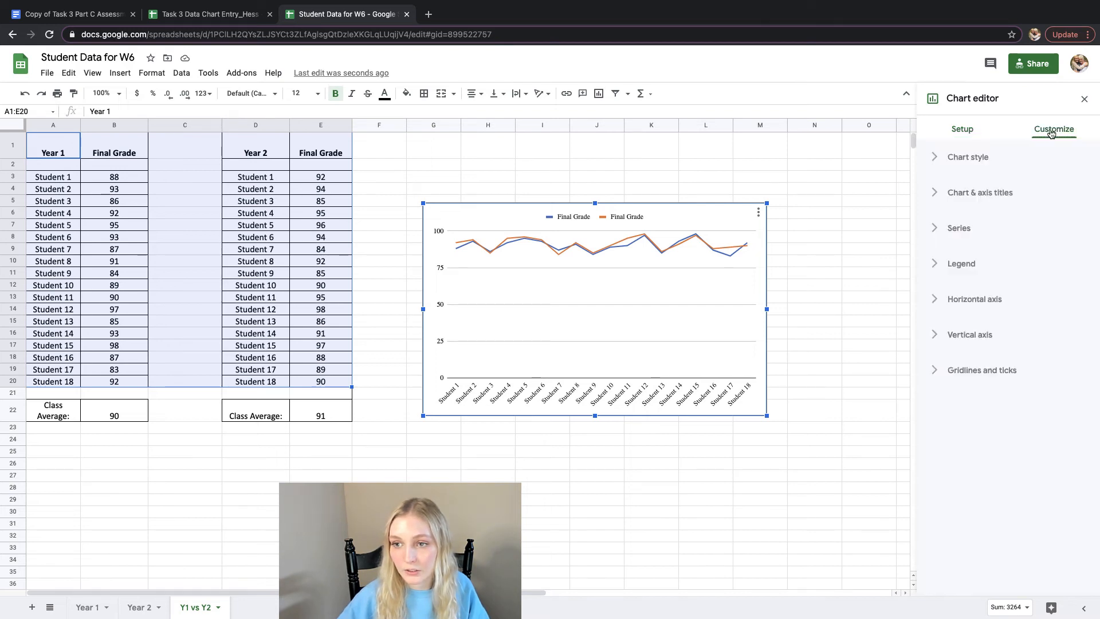
click(951, 161)
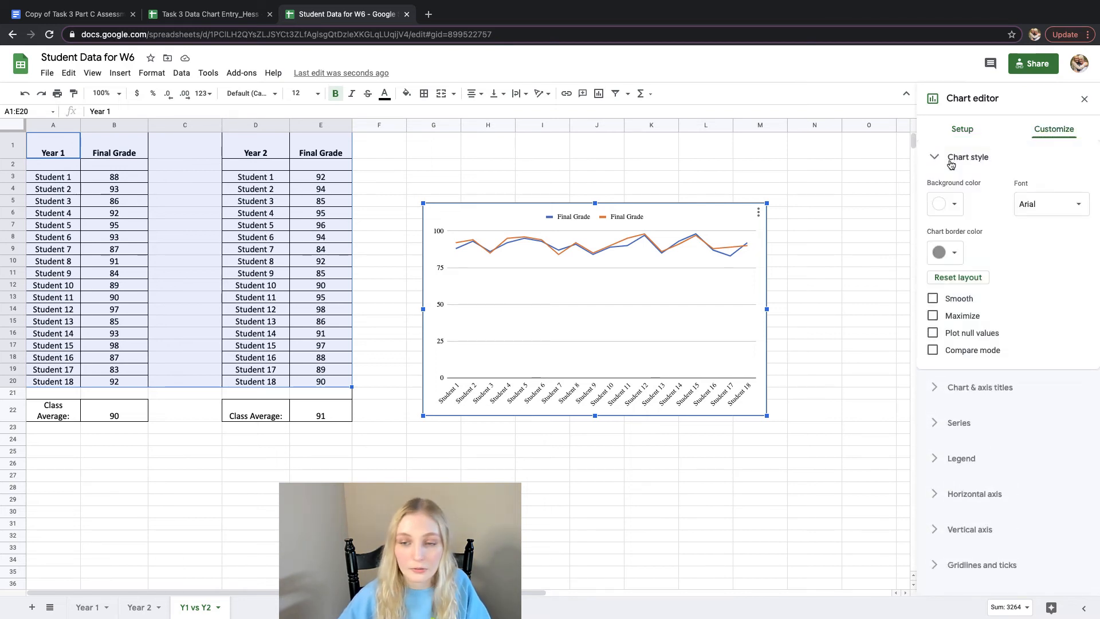
click(932, 299)
click(932, 299)
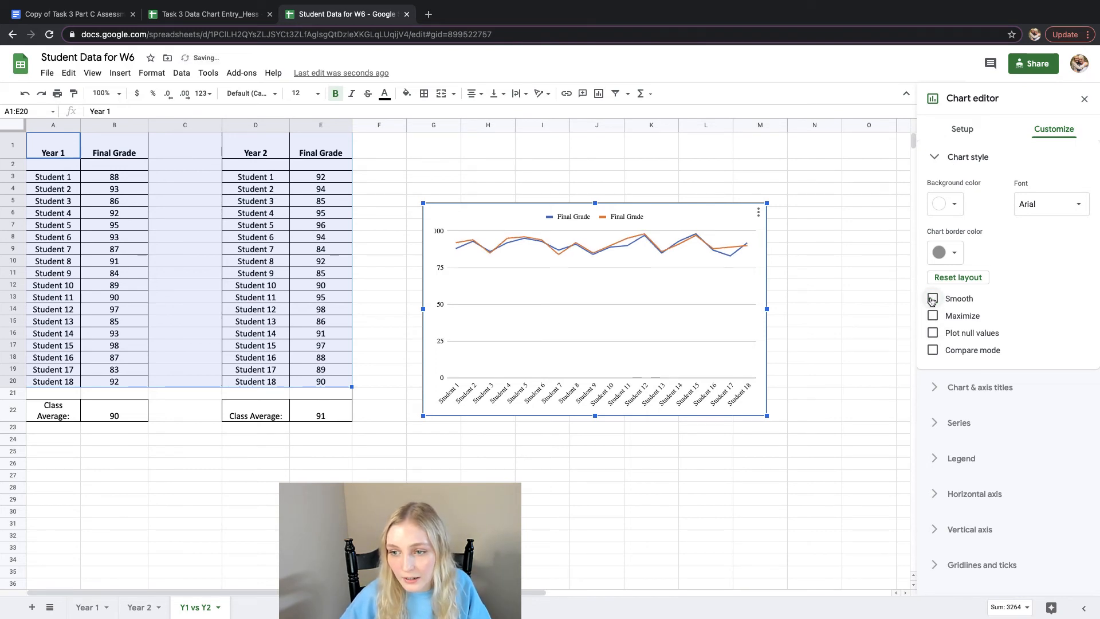
click(936, 157)
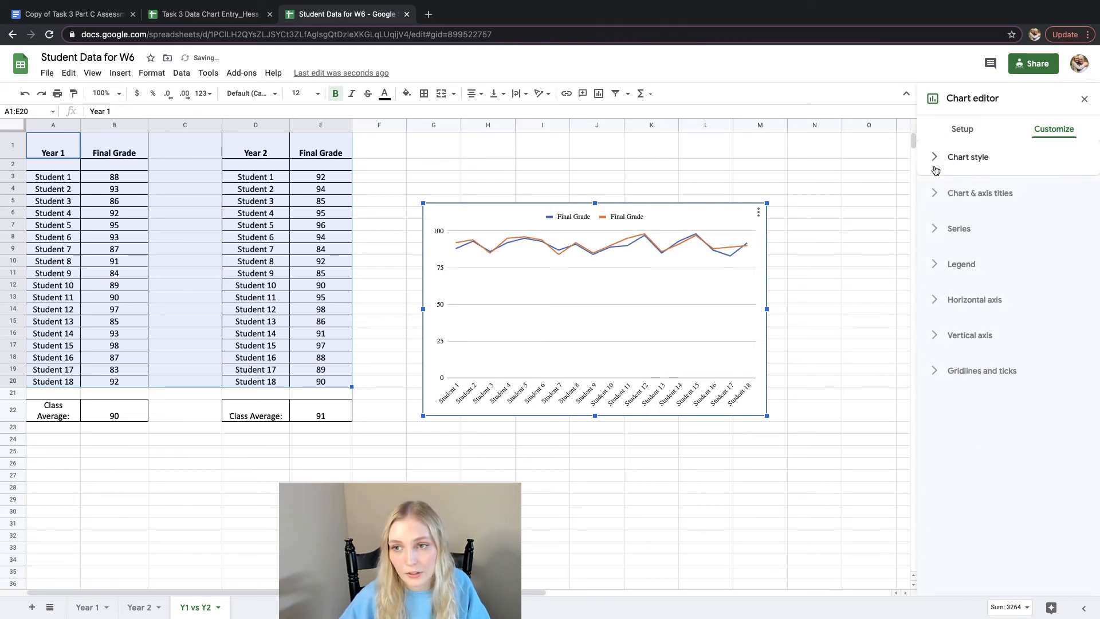
- Title the line chart "Year 1 vs. Year 2" and make the title bold and centered
click(936, 193)
click(956, 278)
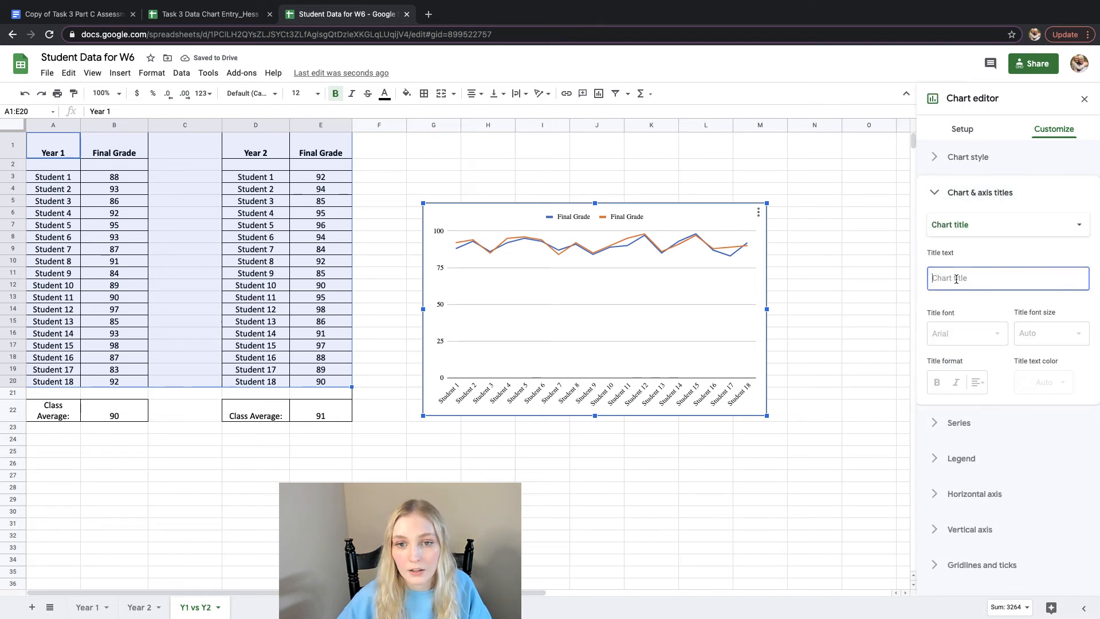
text(Year )
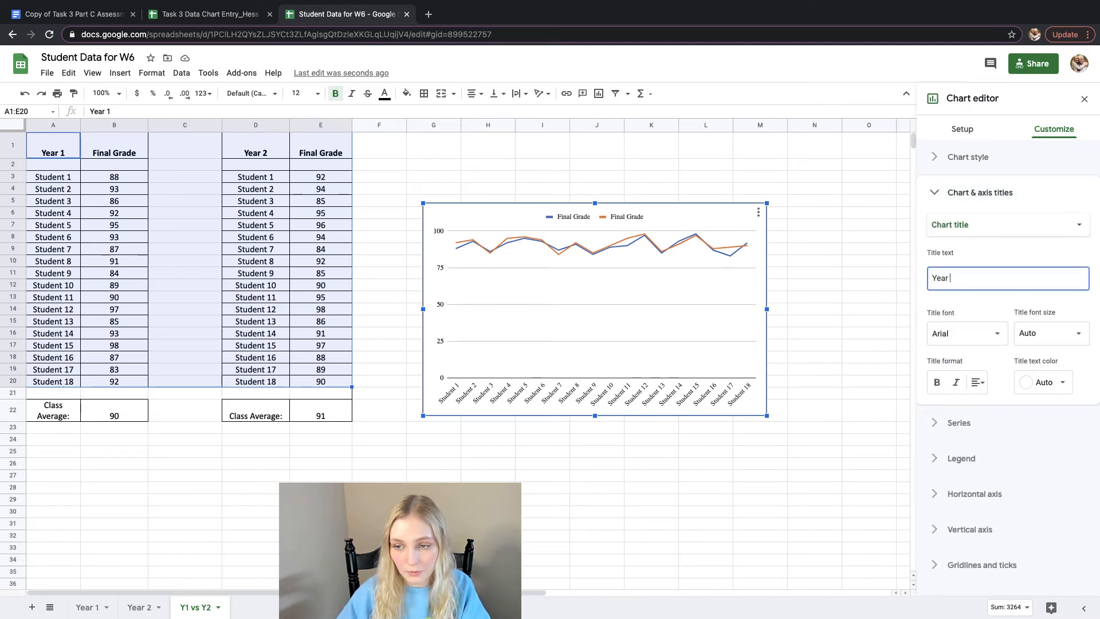
text(1 vs. Year 2)
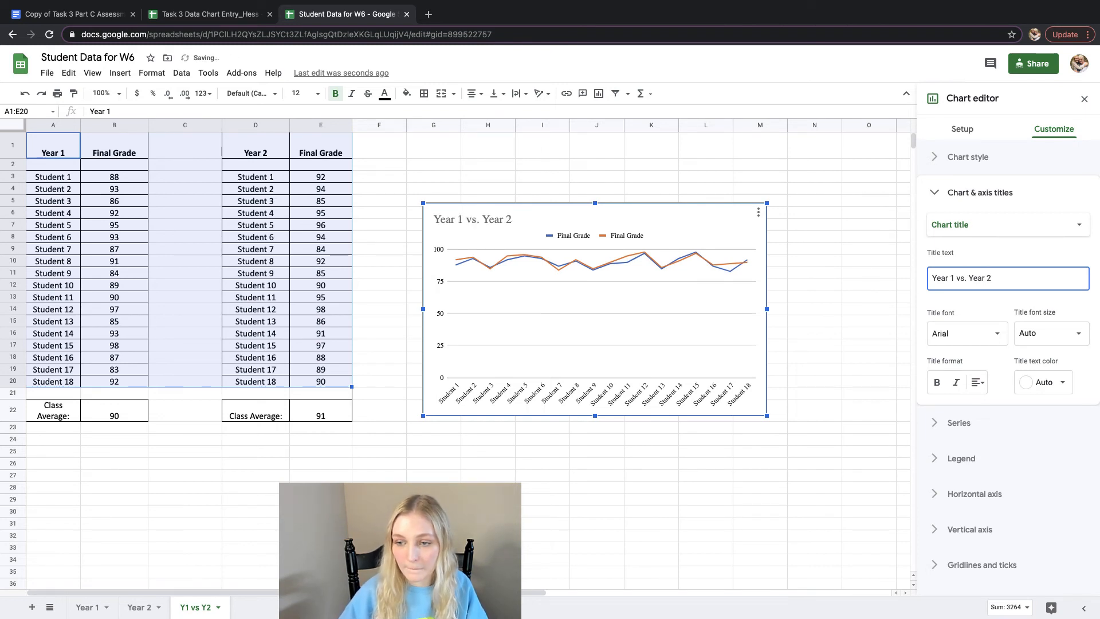
click(937, 382)
click(979, 382)
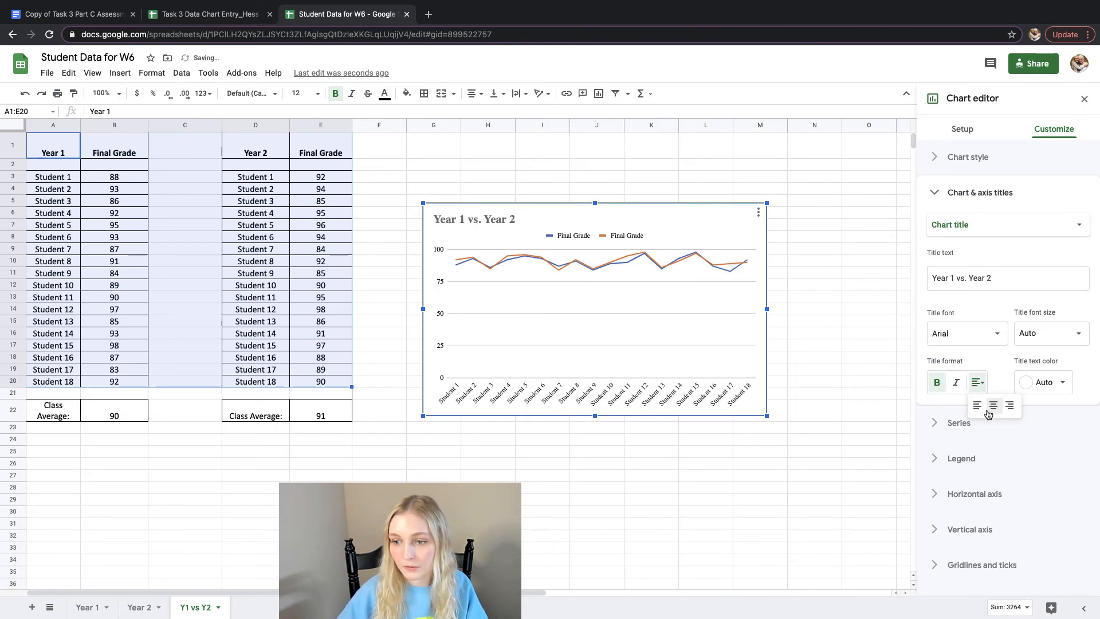
click(989, 409)
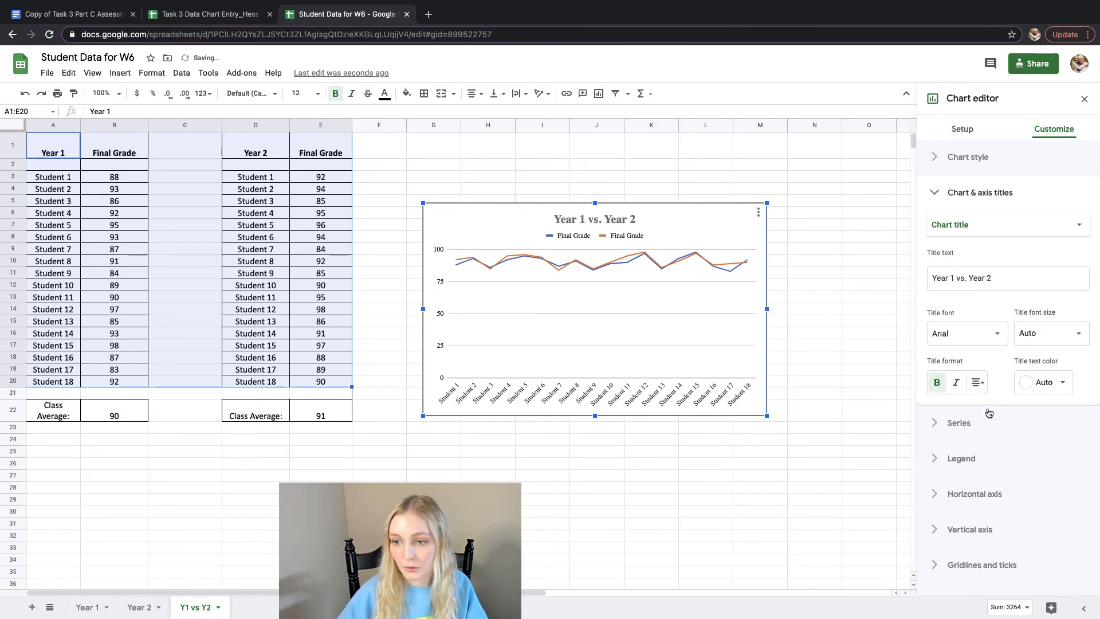
- Set the point size to 2px for all series of the line chart
click(951, 426)
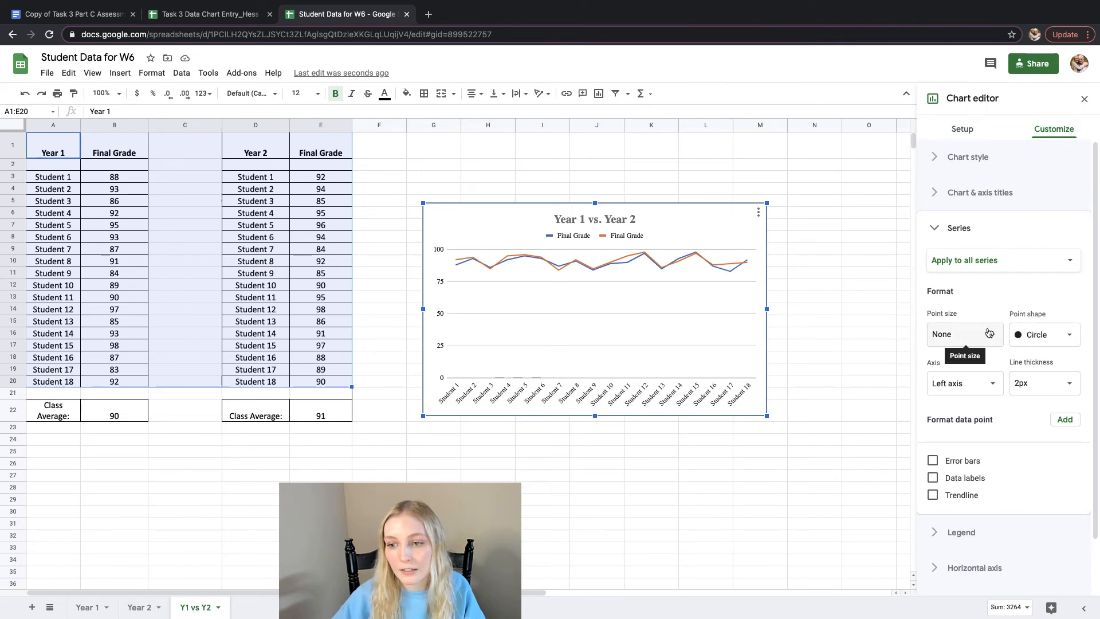
click(992, 335)
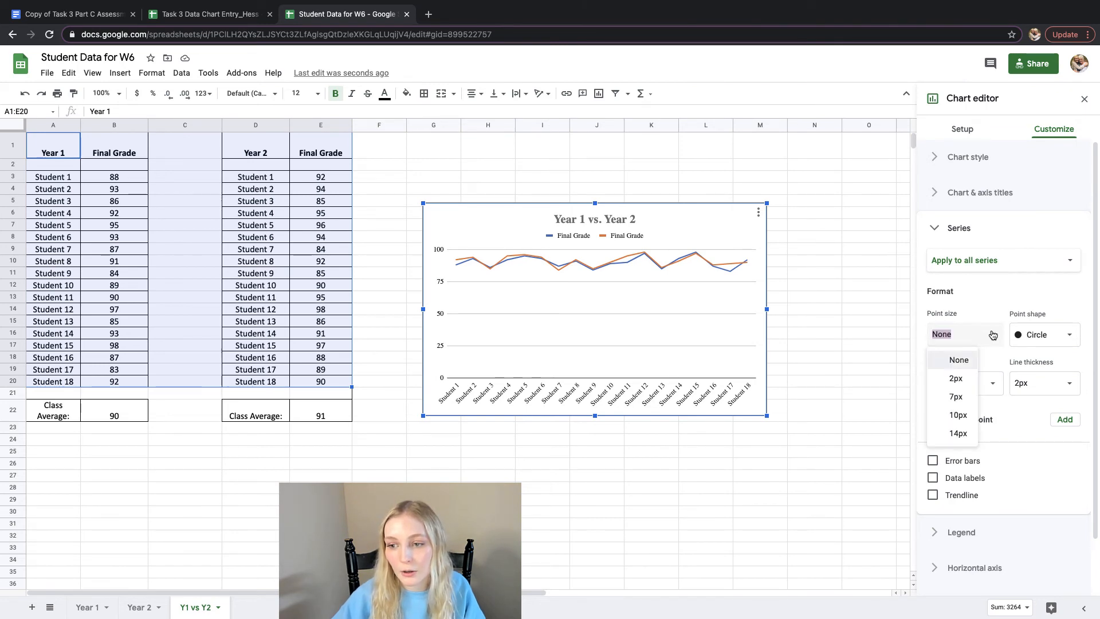
click(965, 379)
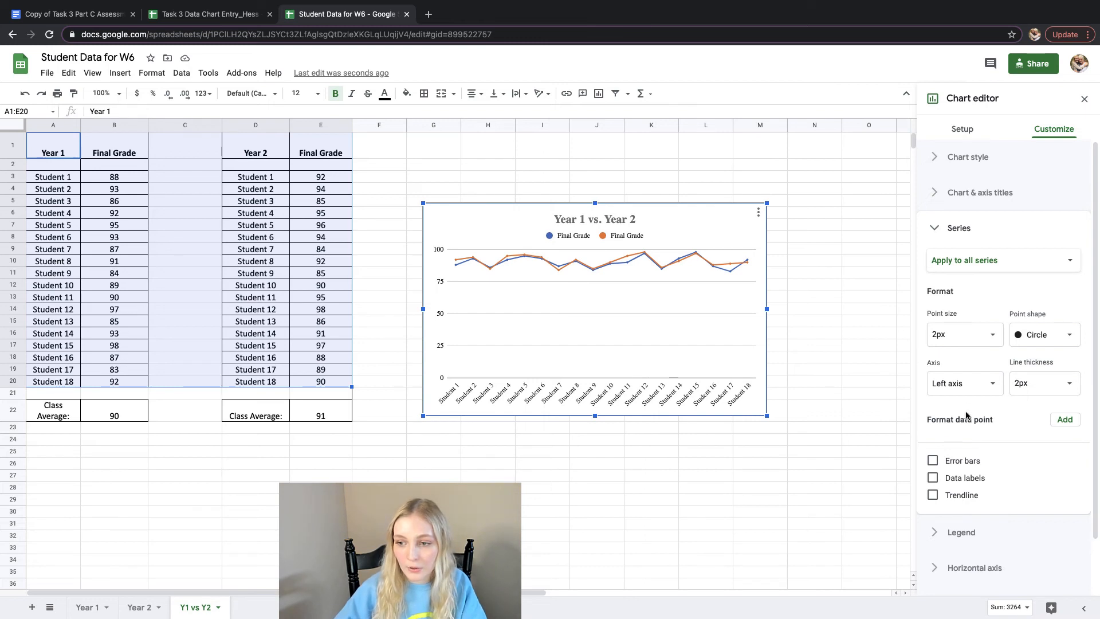
- Try a 4px line thickness on all series and set it back to 2px
scroll(968, 412, down, 1)
click(1043, 323)
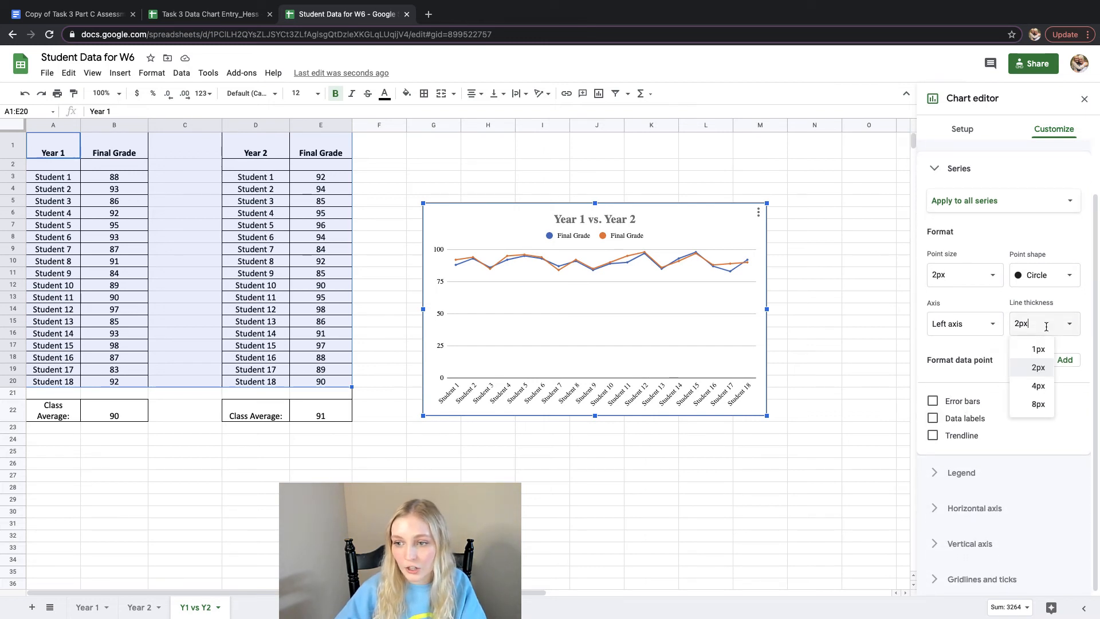
click(1039, 386)
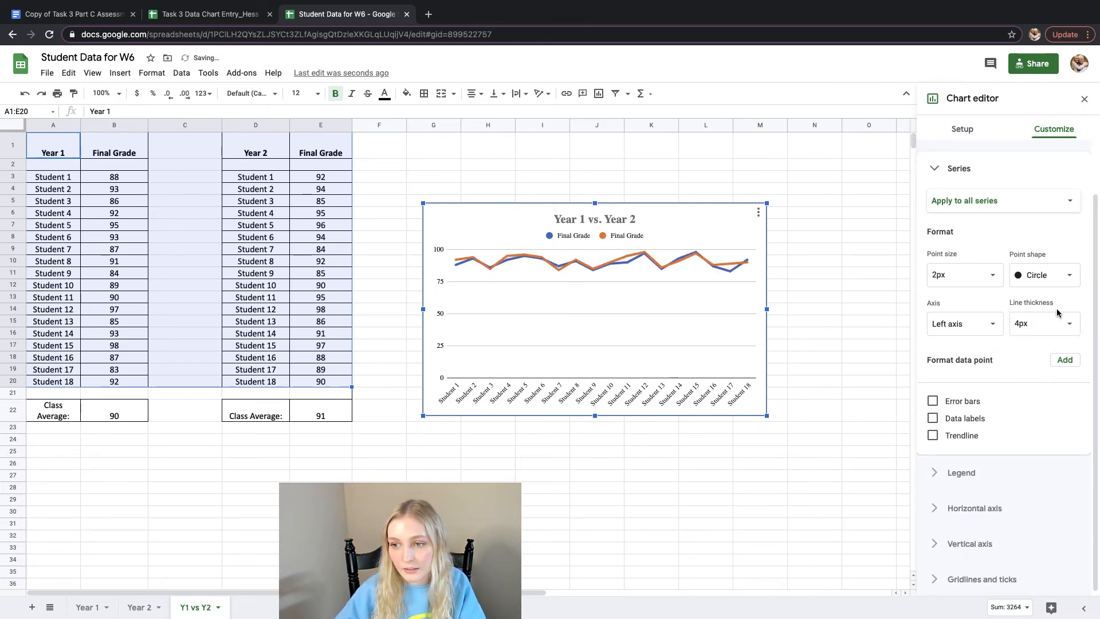
click(1054, 323)
click(1044, 371)
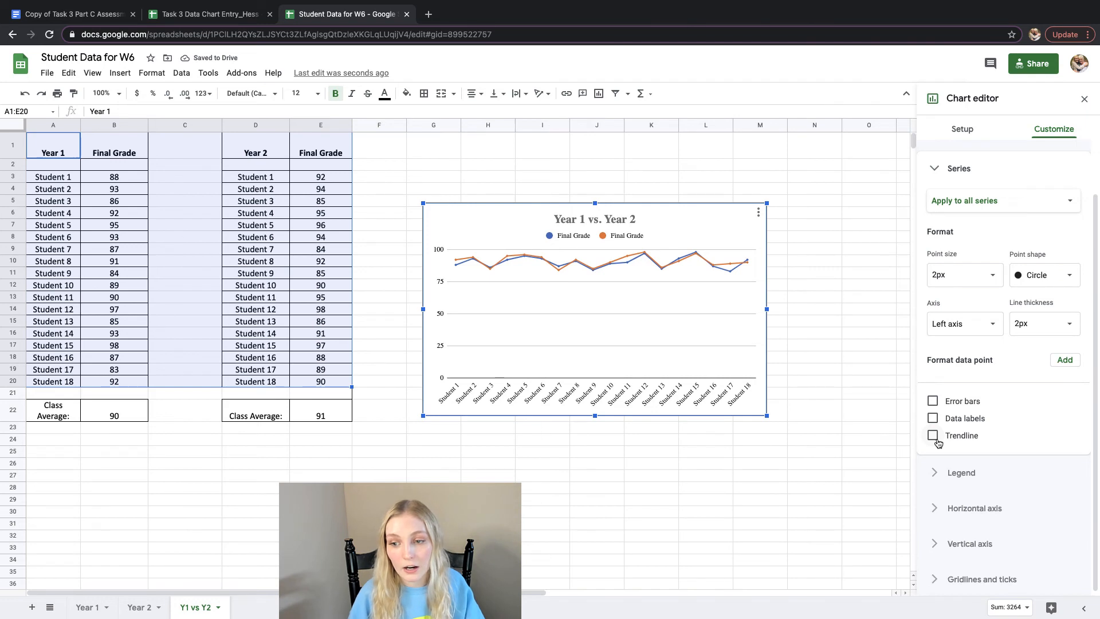
- Add a linear trendline to all series of the line chart
click(930, 437)
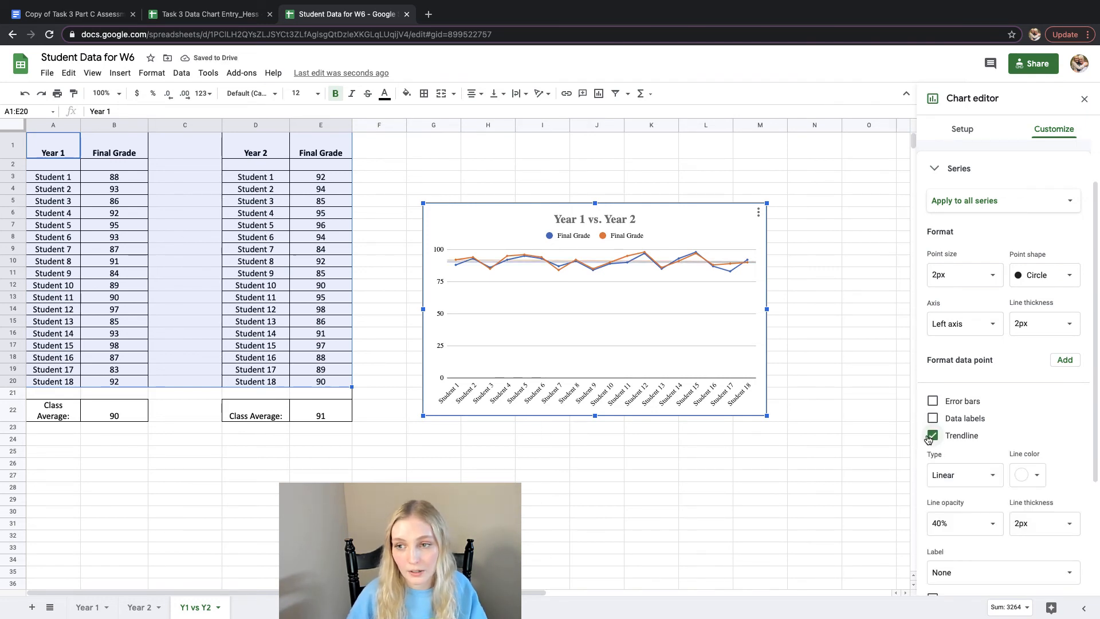
click(940, 167)
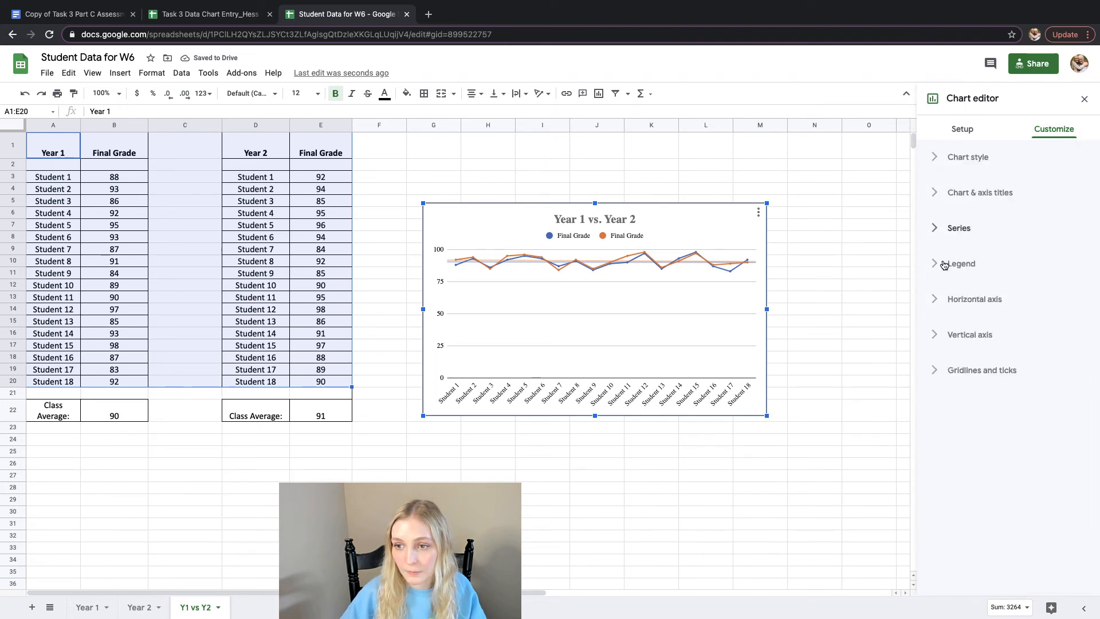
- Set the line chart's vertical axis range to a minimum of 75 and a maximum of 100
click(934, 336)
scroll(934, 331, down, 2)
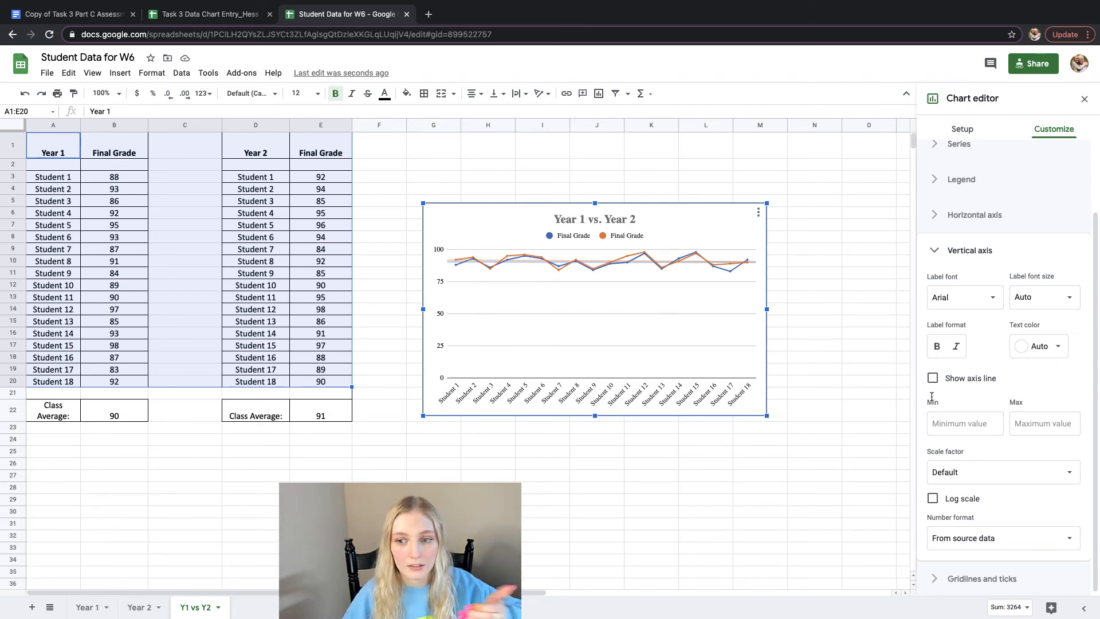
click(954, 427)
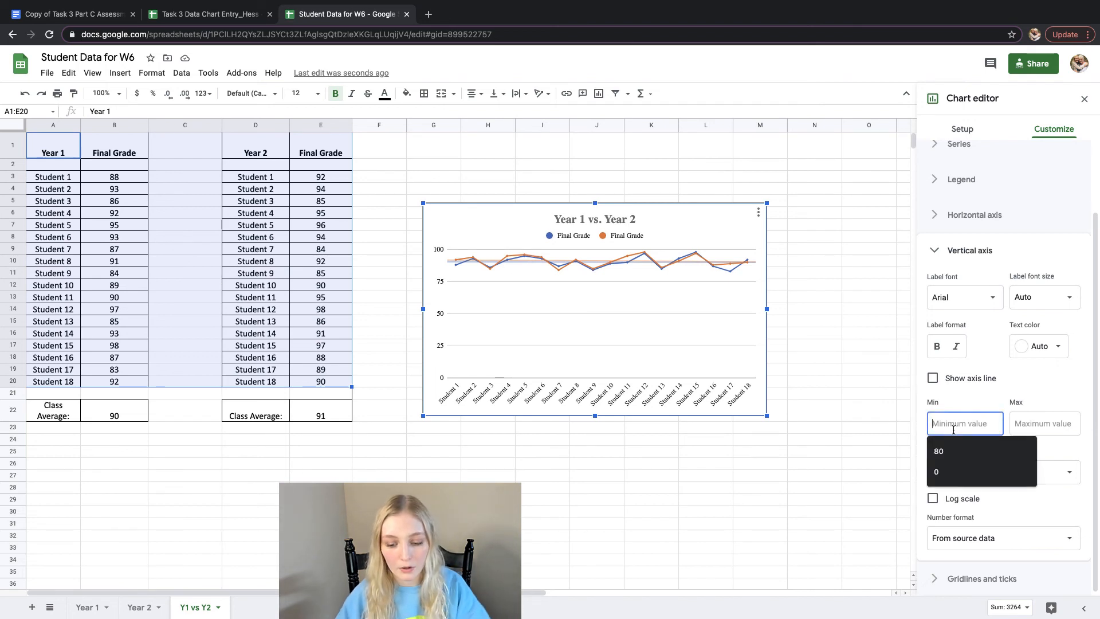
text(75)
click(1053, 422)
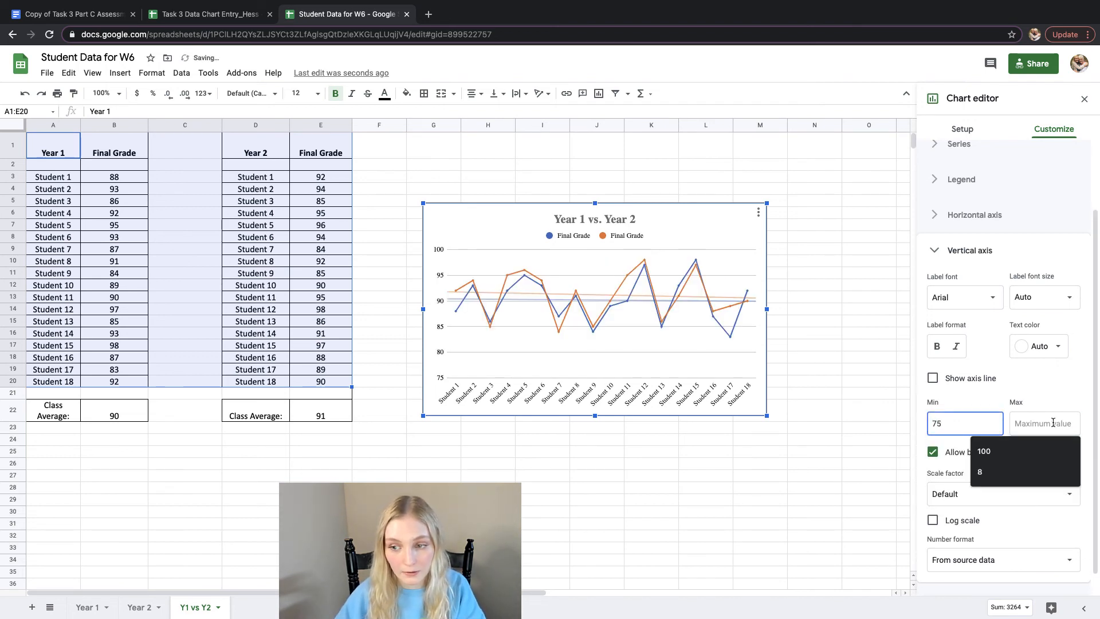
text(100)
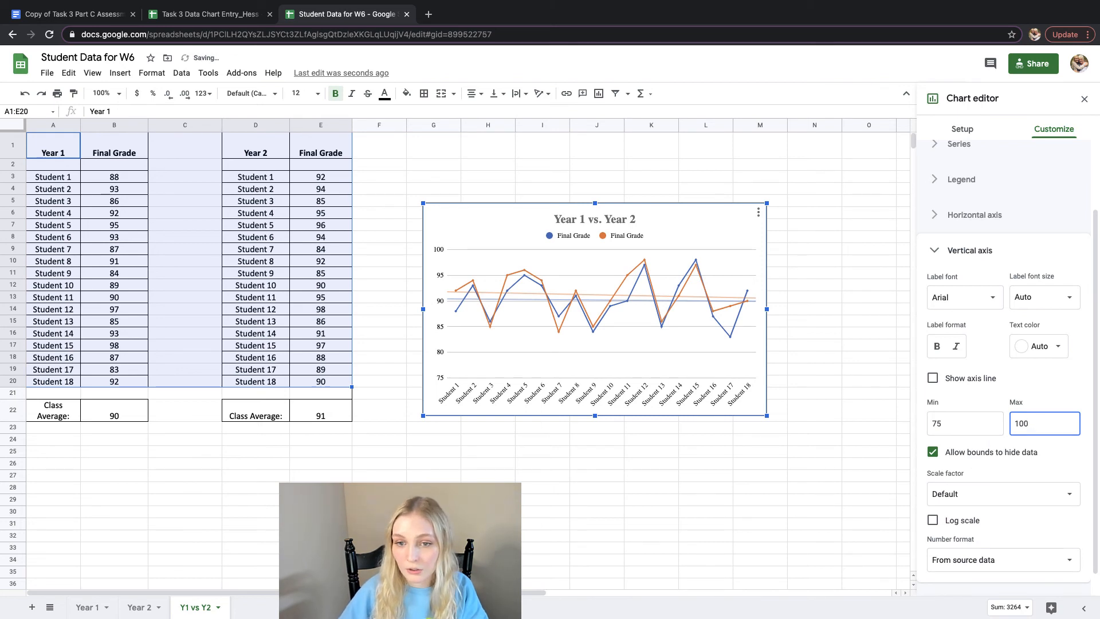
- Raise the minimum of the line chart's vertical axis to 80
click(973, 427)
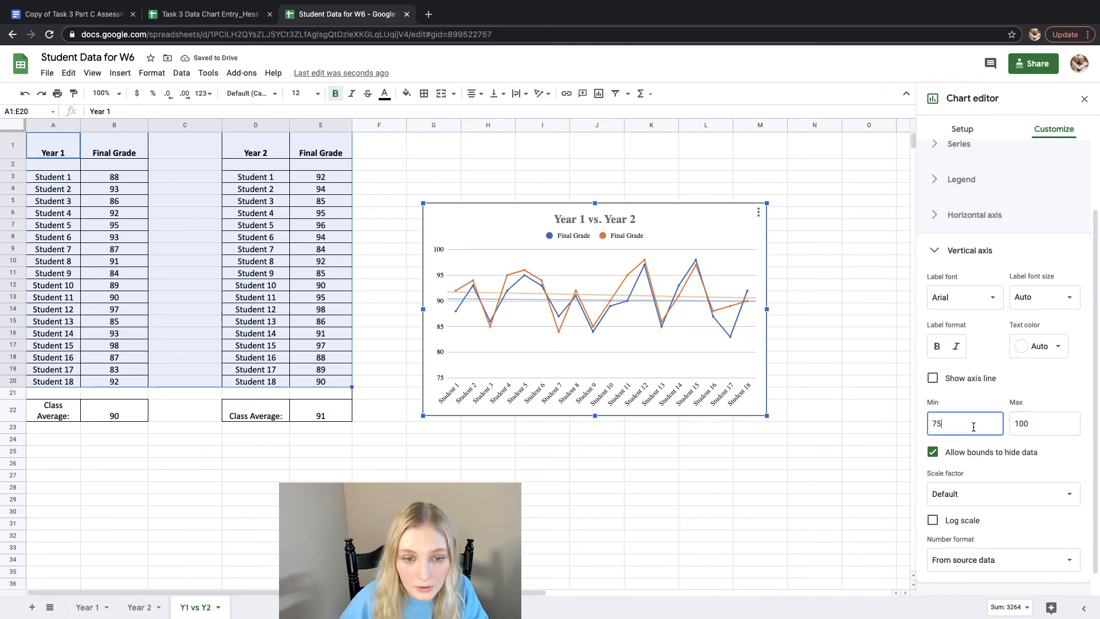
drag(972, 427, 922, 424)
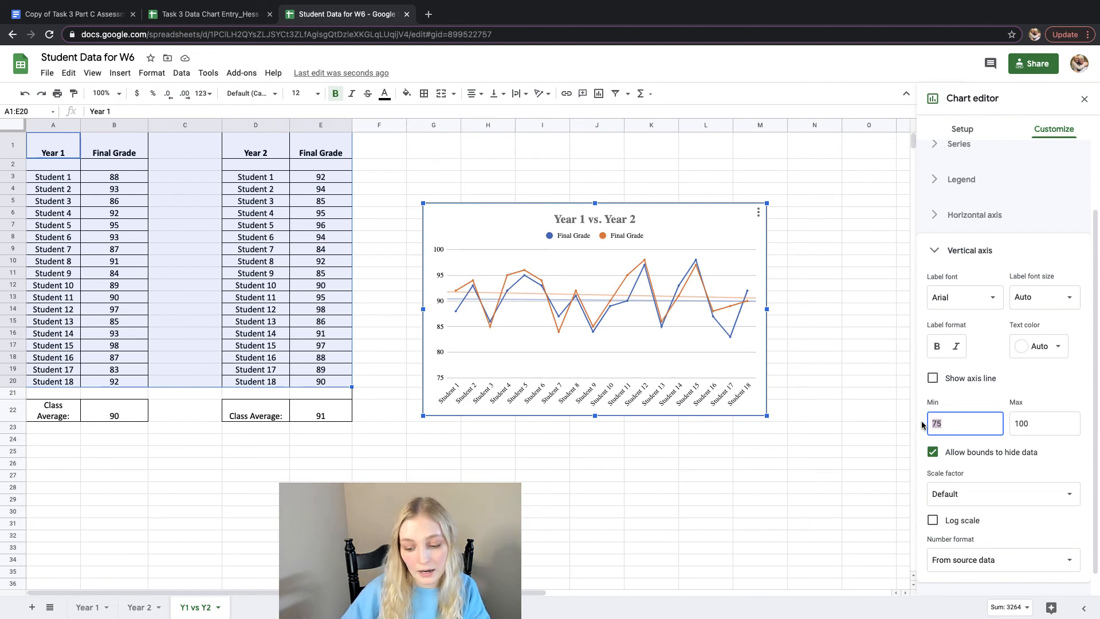
text(80)
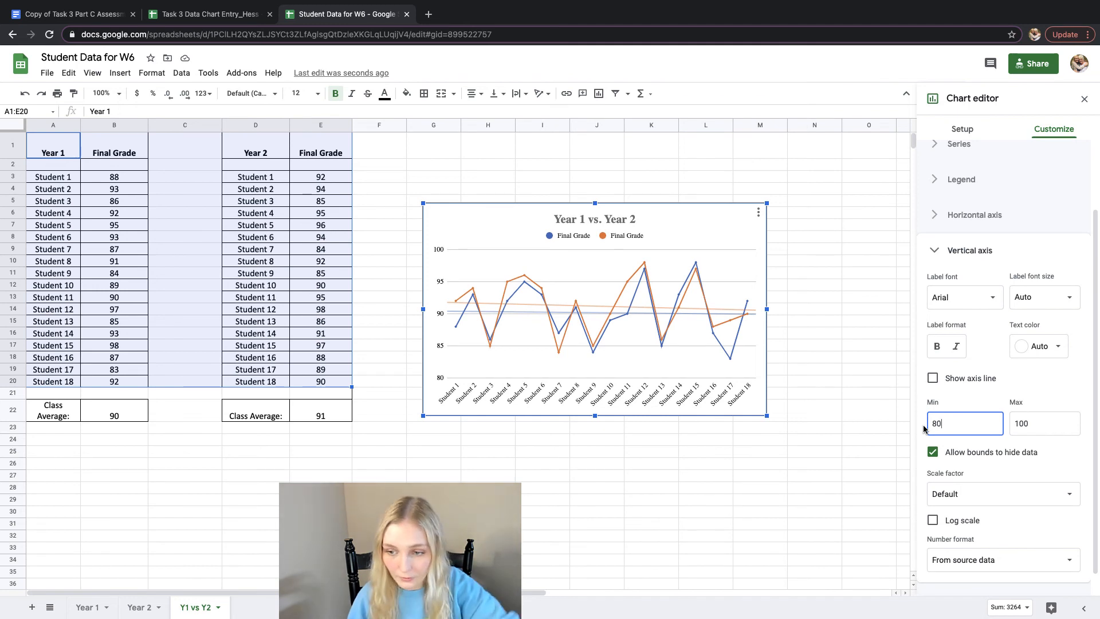
scroll(923, 425, down, 1)
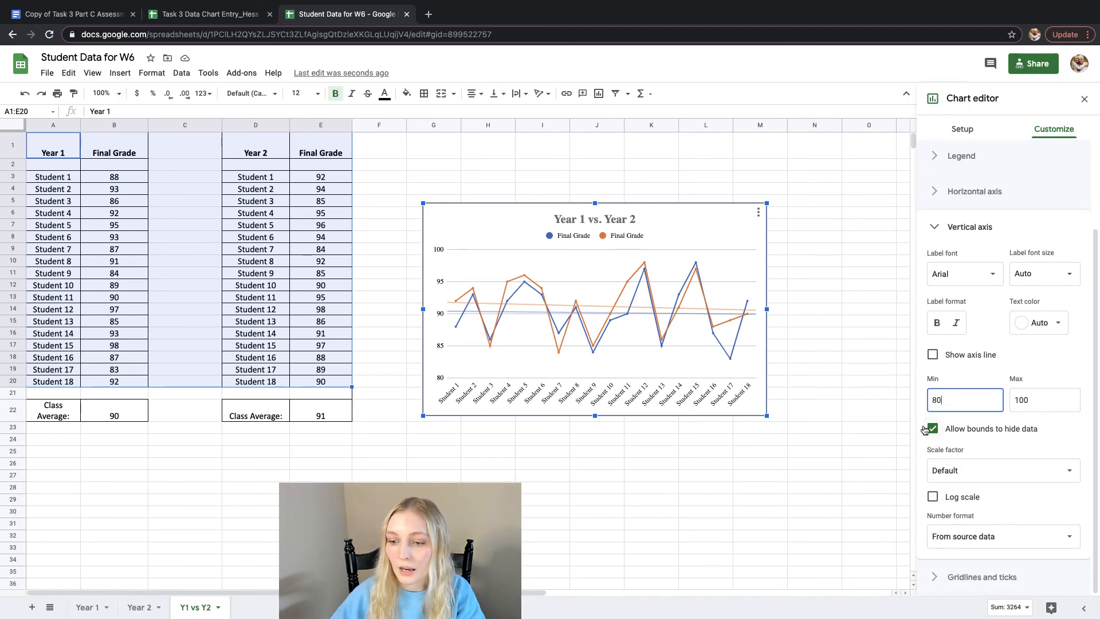
click(934, 577)
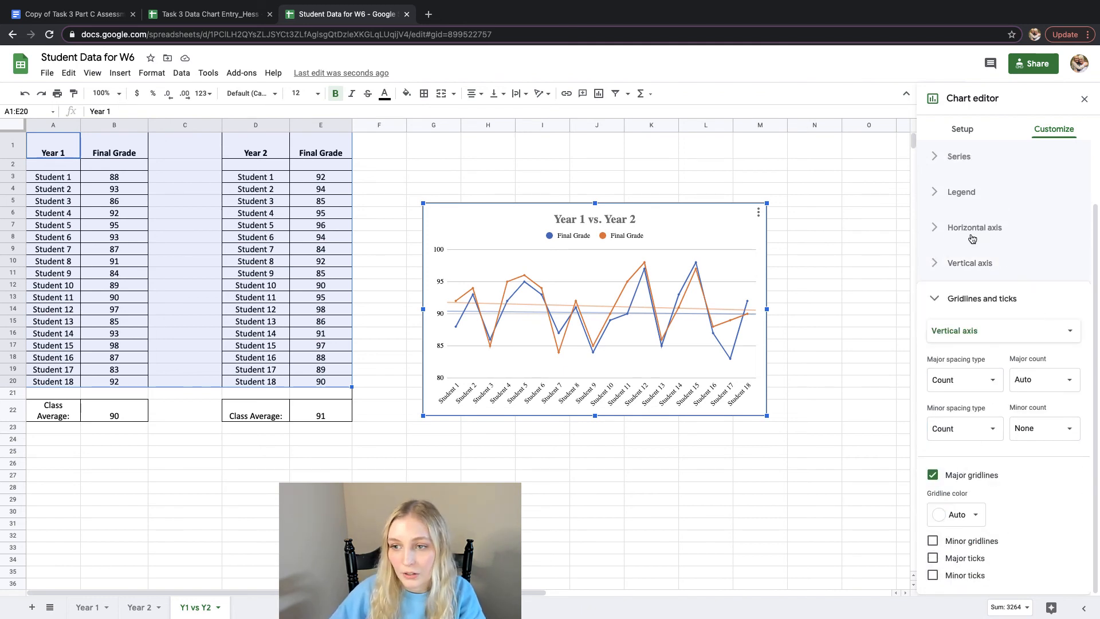
click(940, 229)
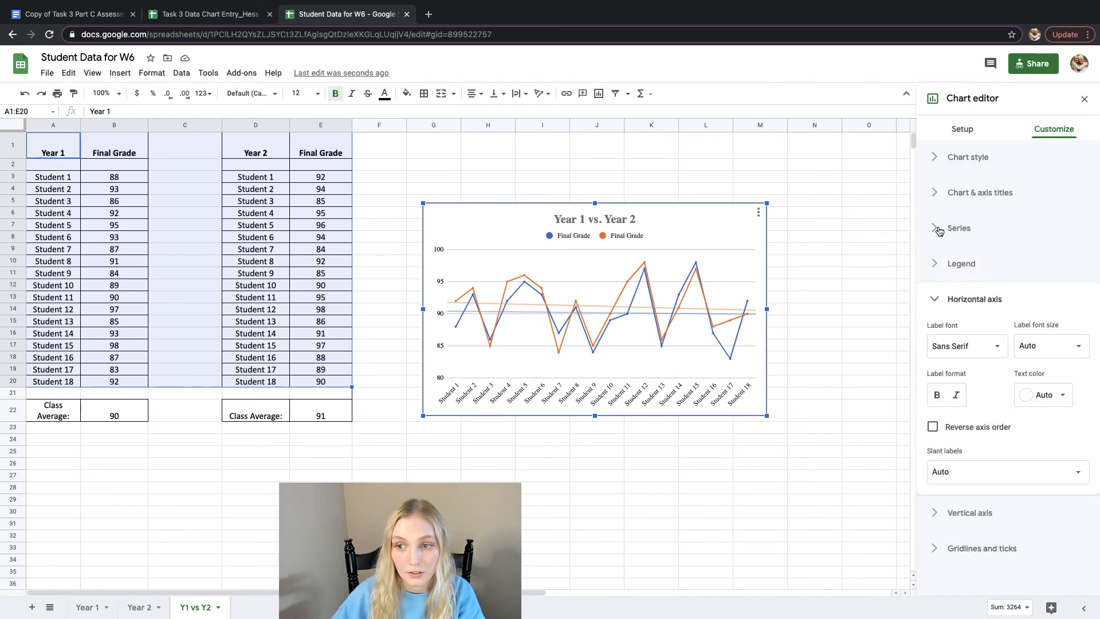
click(940, 299)
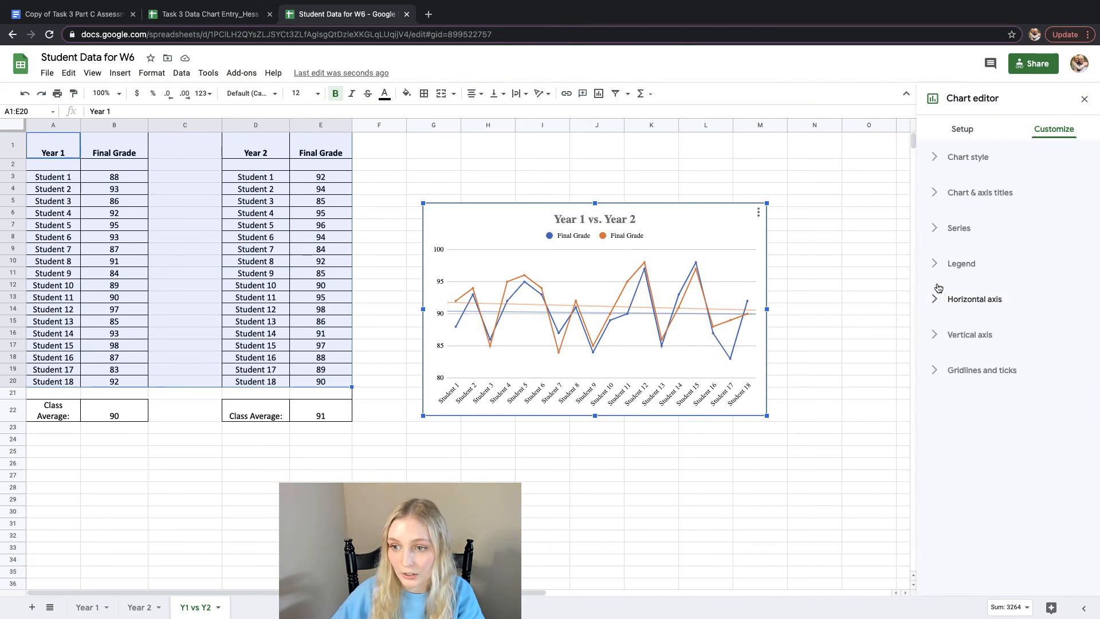
- Try the Left position for the line chart's legend and set it to Top instead
click(934, 266)
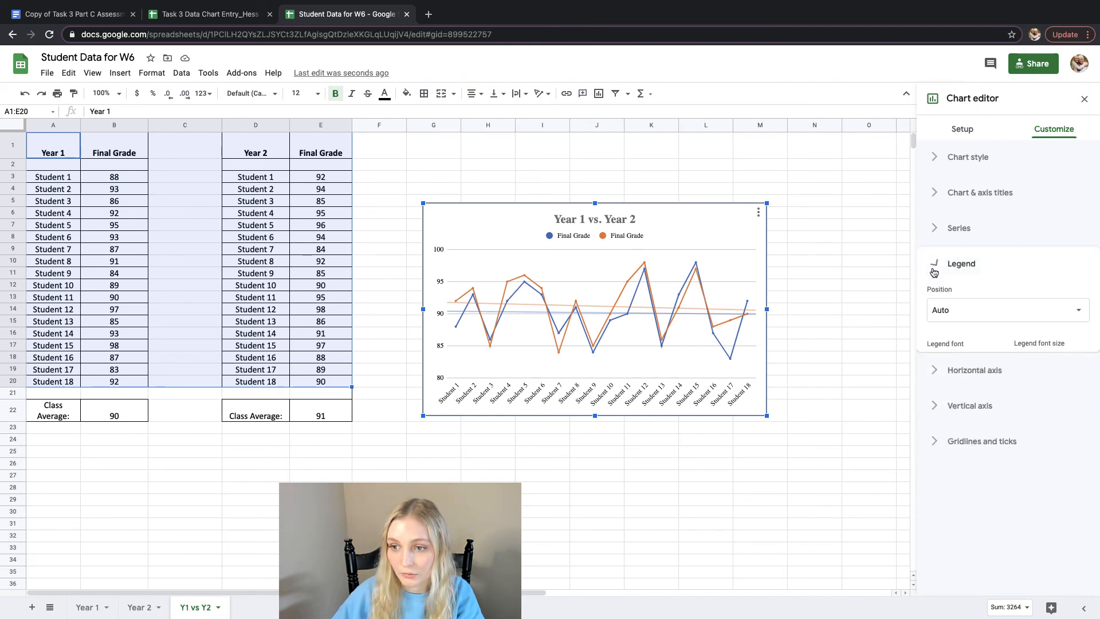
click(958, 310)
click(964, 243)
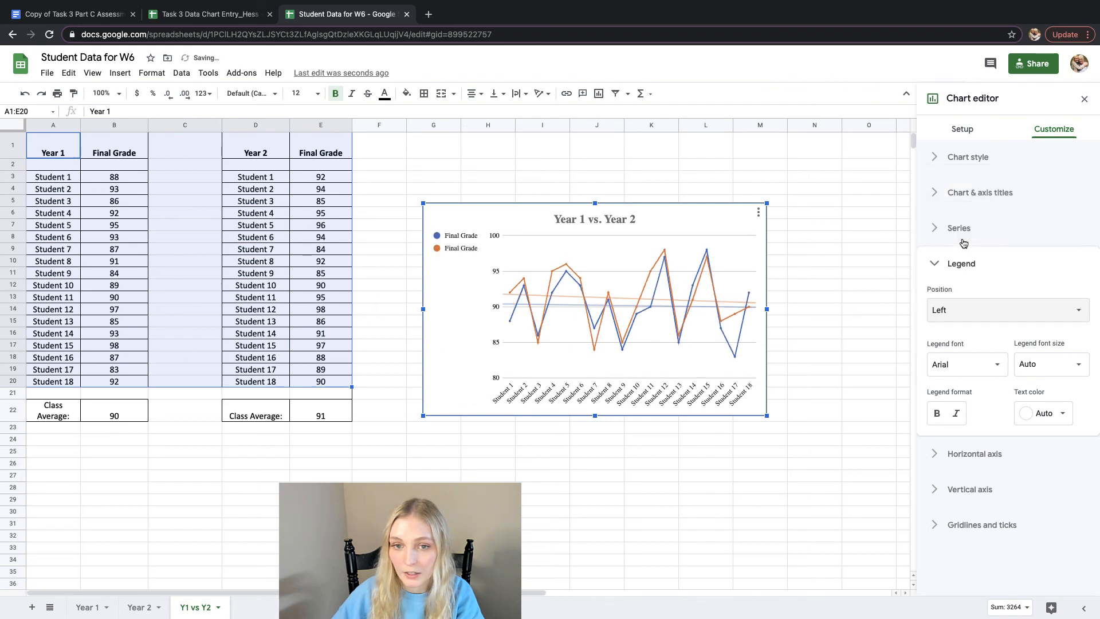
click(964, 311)
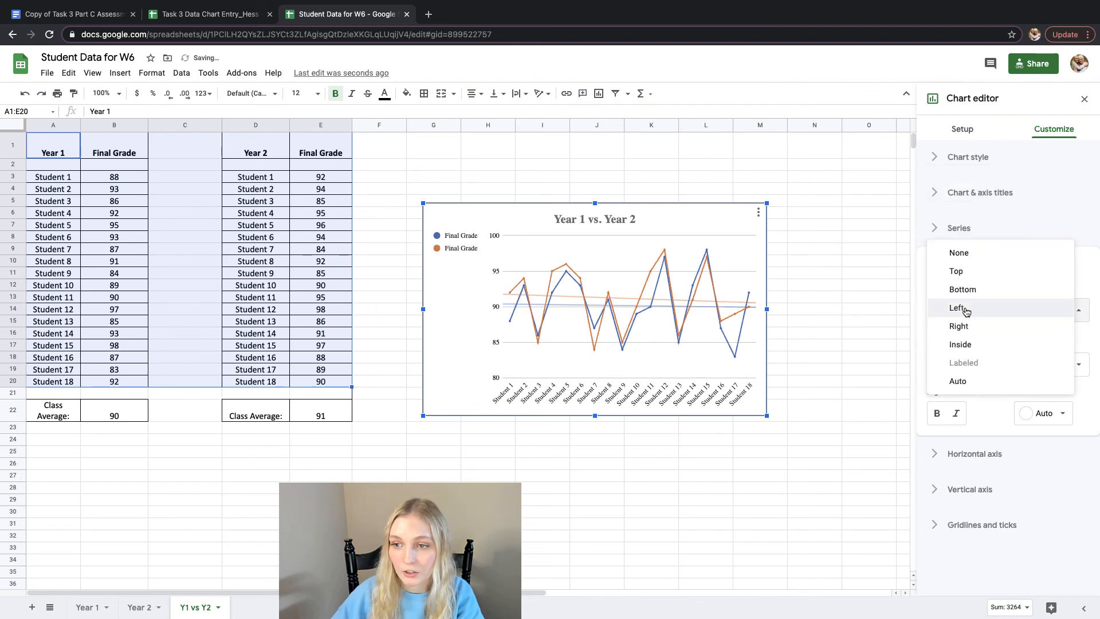
click(968, 278)
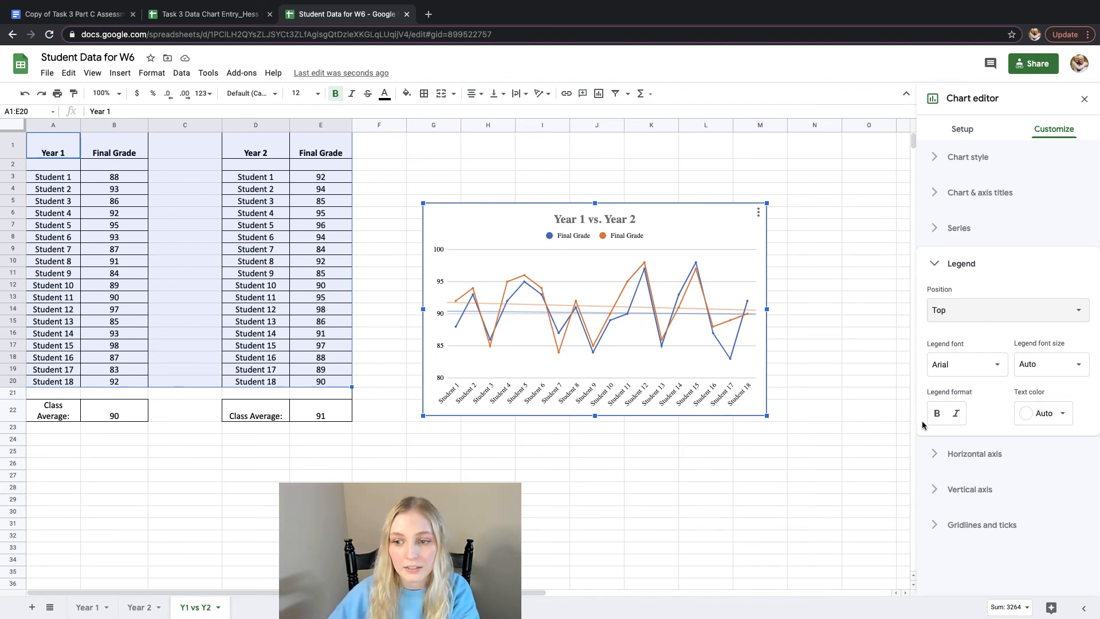
- Rename the legend entry of the orange series to "Year 2"
click(627, 235)
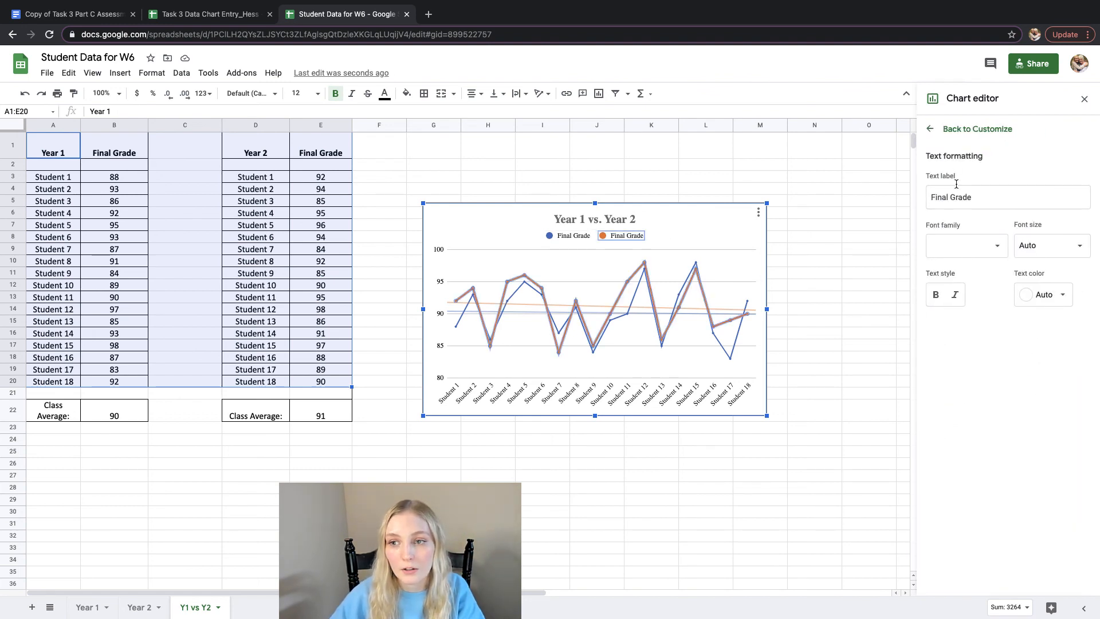
drag(974, 197, 923, 200)
text(Year)
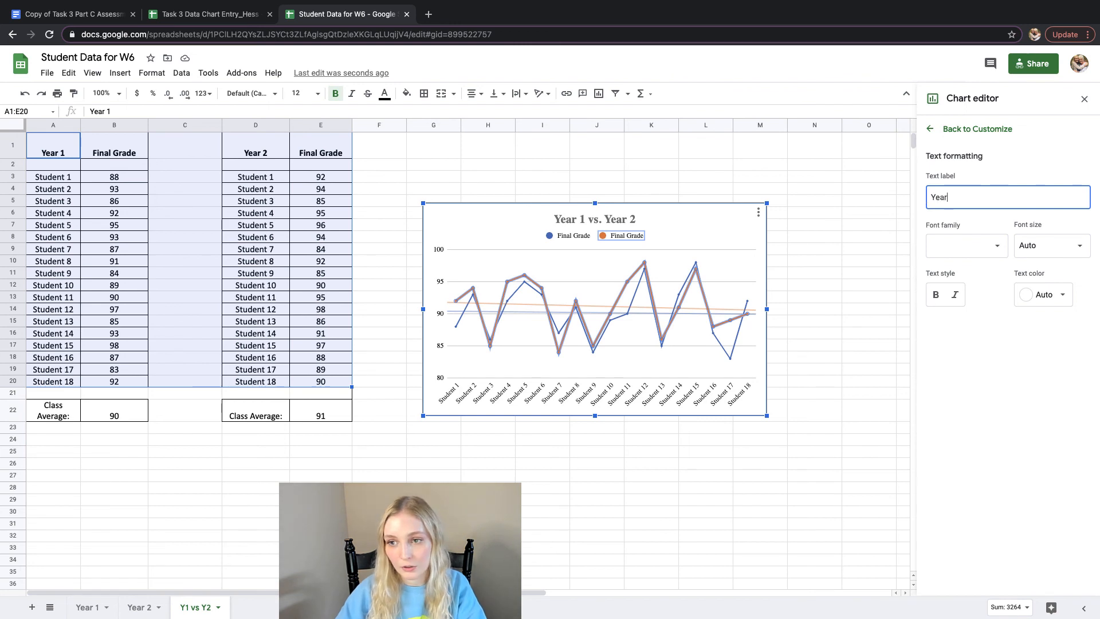
text(2)
key(BackSpace)
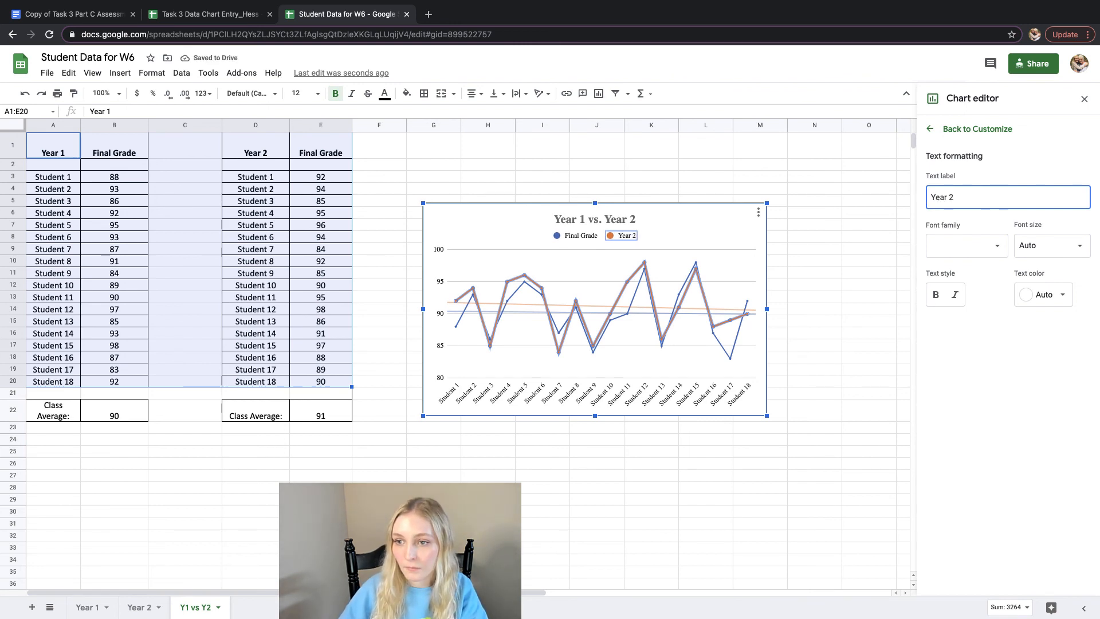
- Format the Year 2 legend label in Arial at font size 18
click(998, 246)
click(977, 264)
click(975, 248)
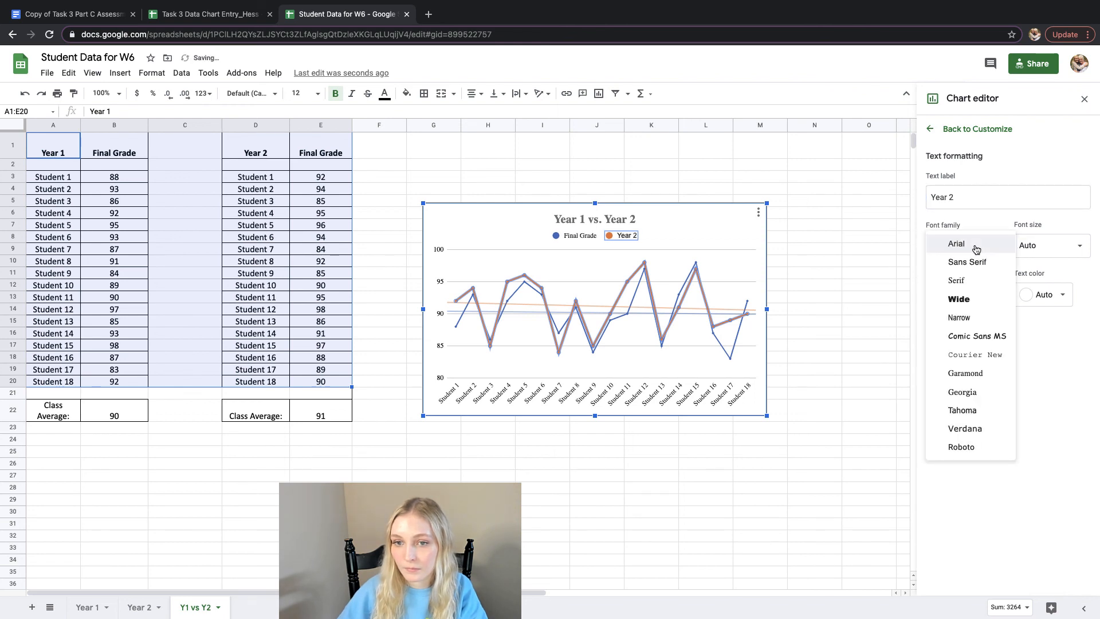
click(976, 246)
click(1031, 247)
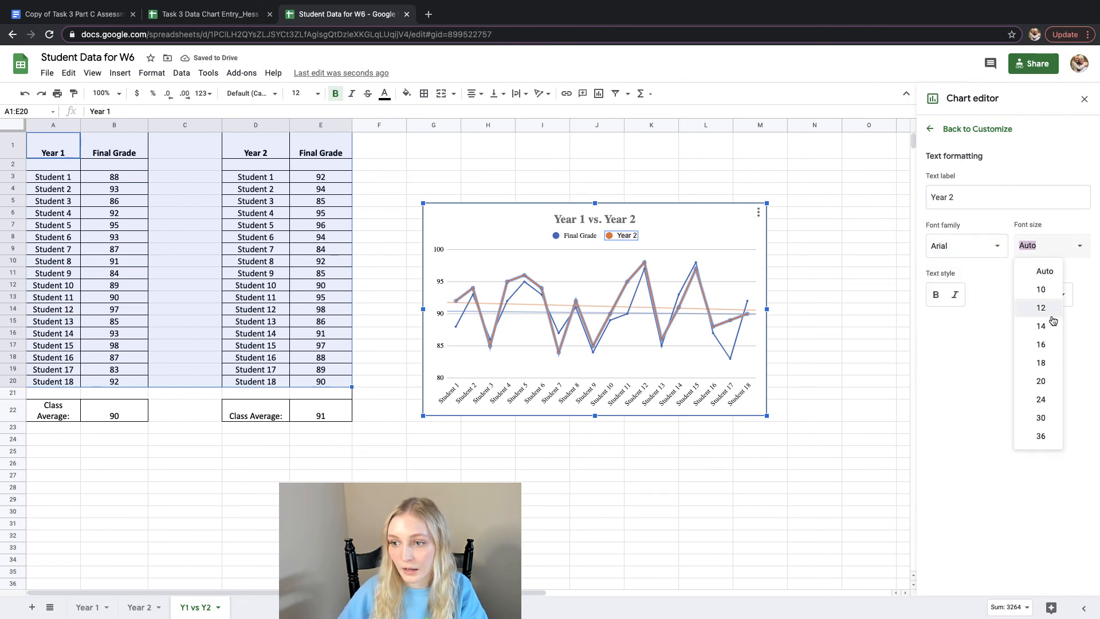
click(1041, 326)
click(1022, 242)
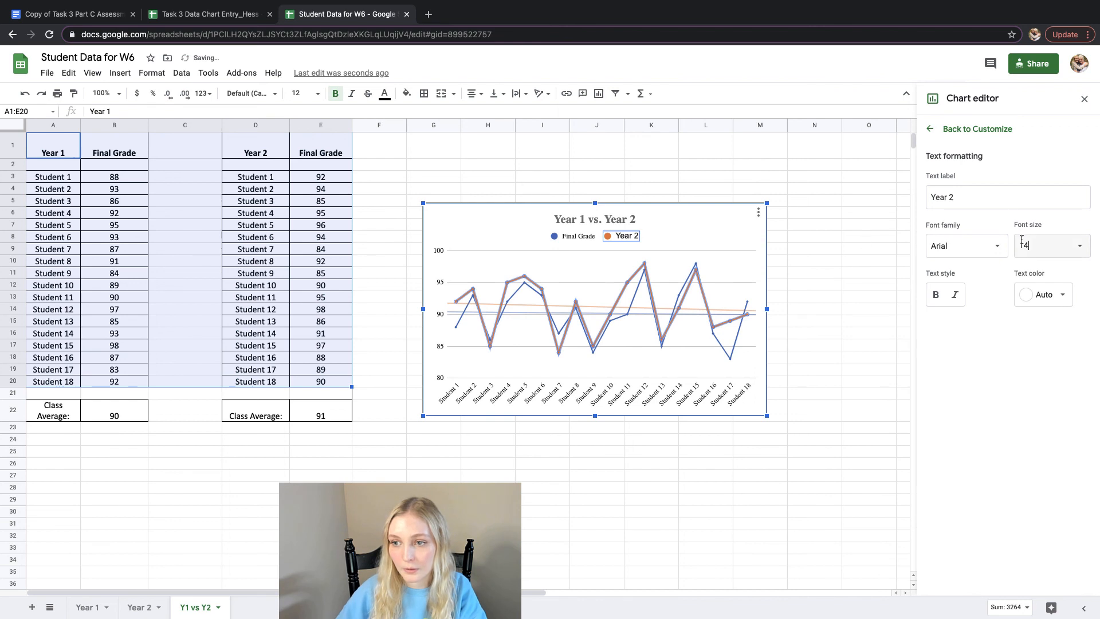
click(1078, 247)
click(1051, 361)
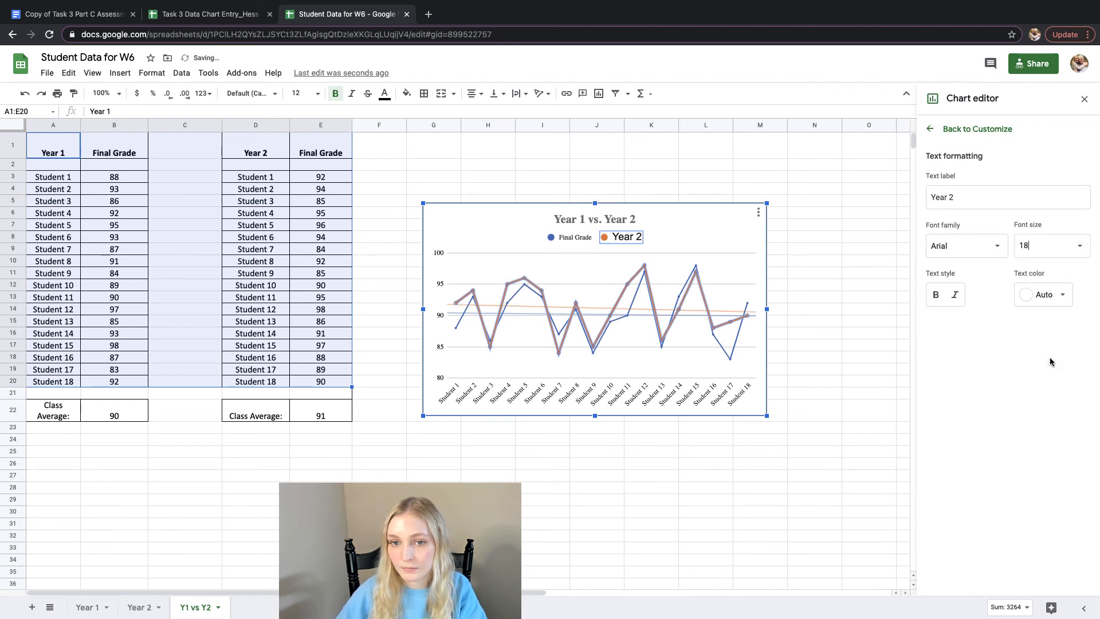
- Rename the legend entry of the blue series to "Year 1" and format it in Arial at font size 18
click(570, 236)
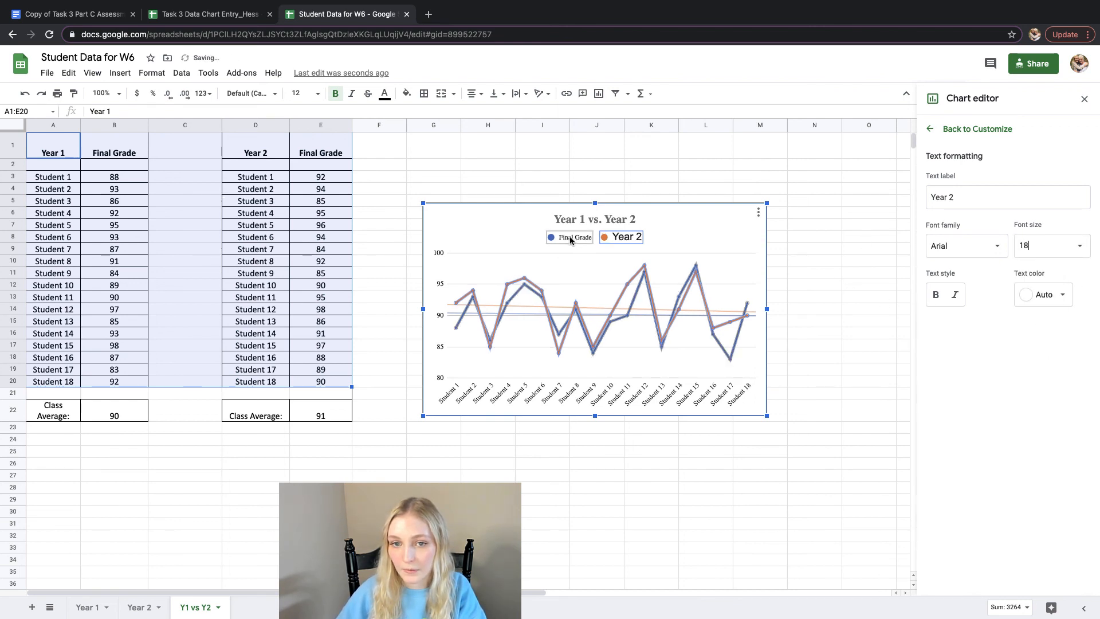
click(569, 236)
drag(981, 196, 864, 193)
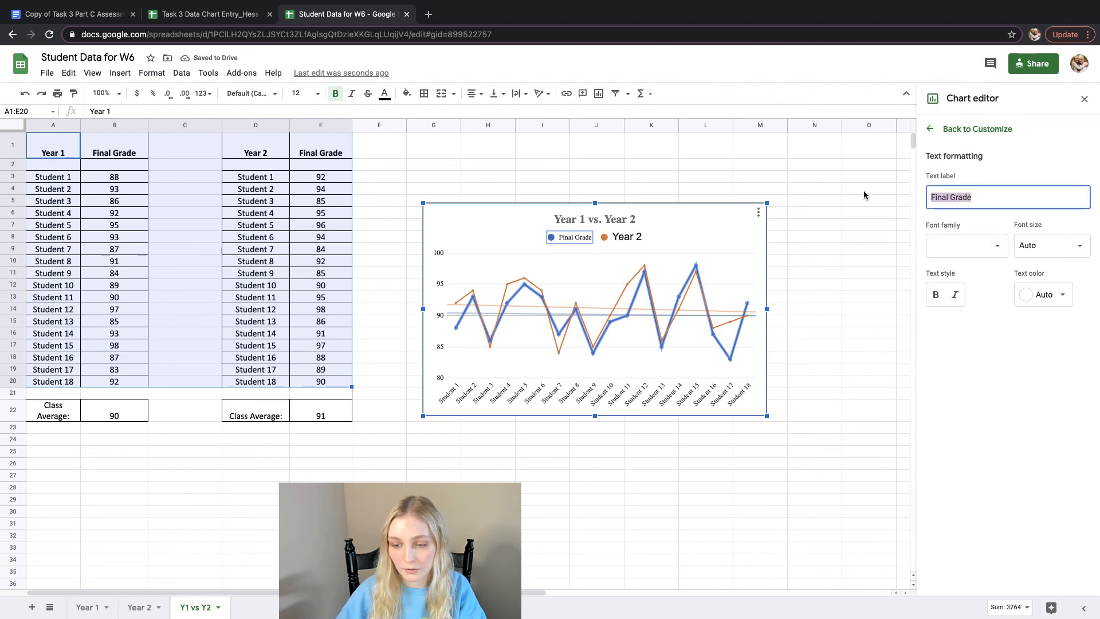
text(Year 1)
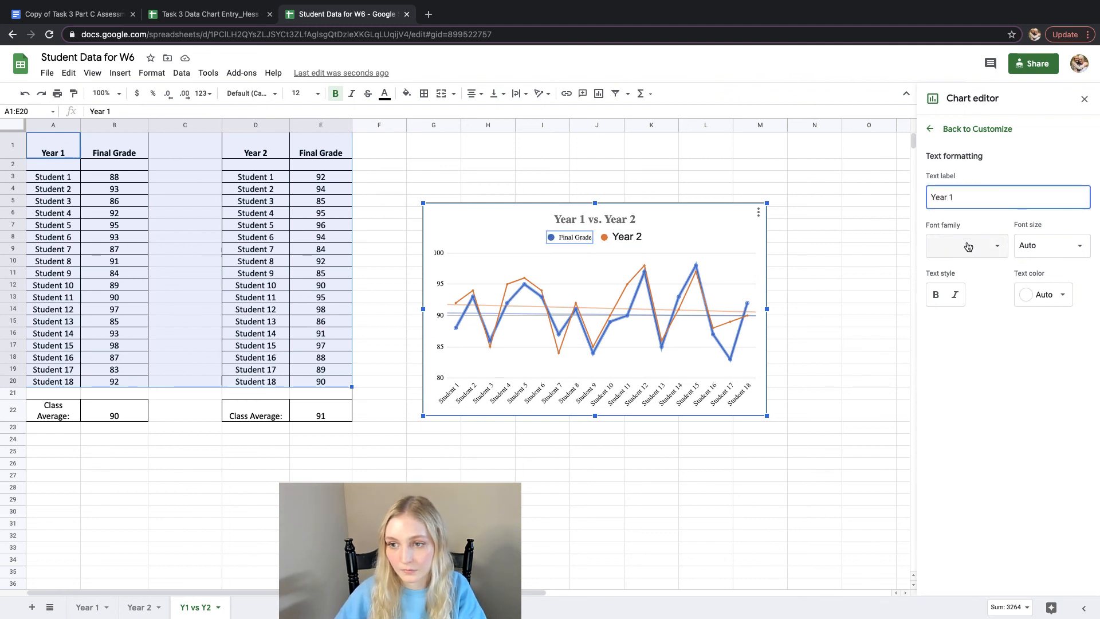
key(Return)
click(1031, 245)
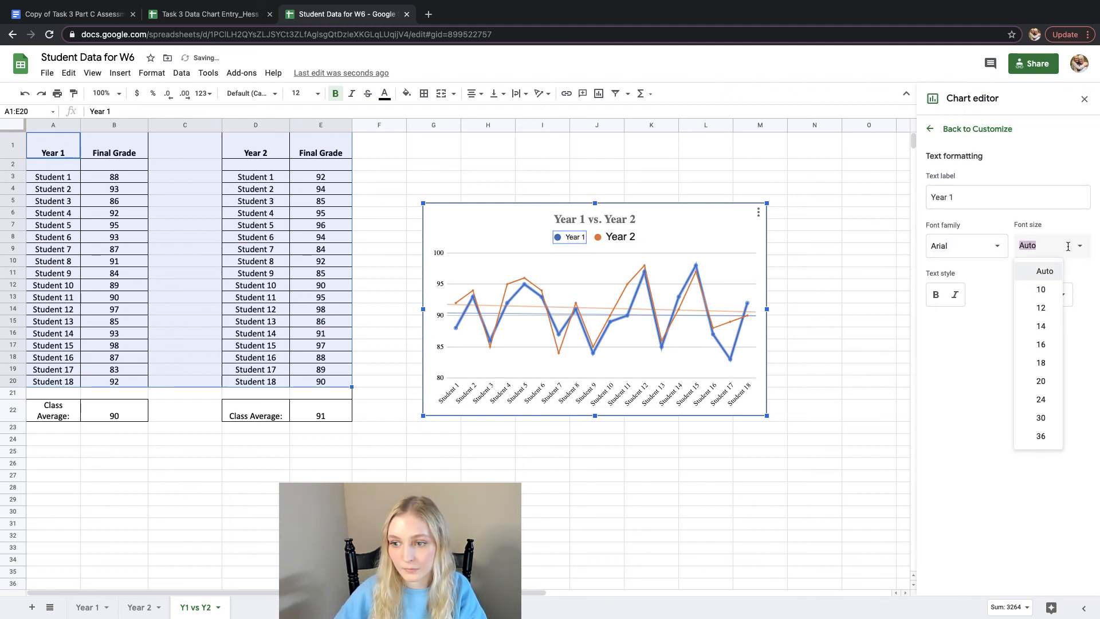
click(1052, 360)
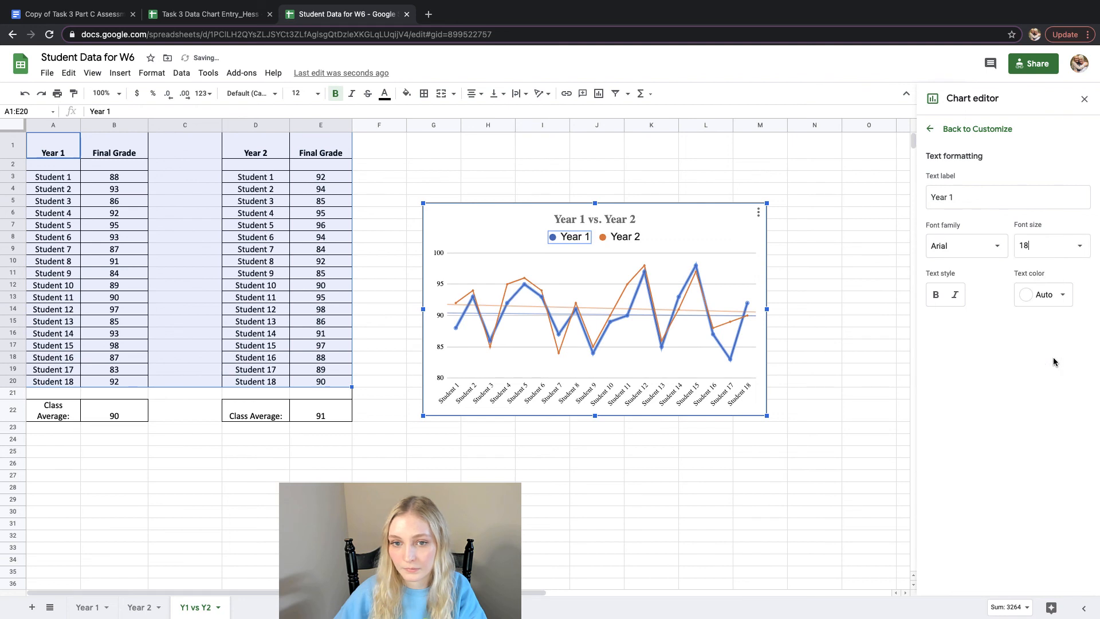
click(898, 396)
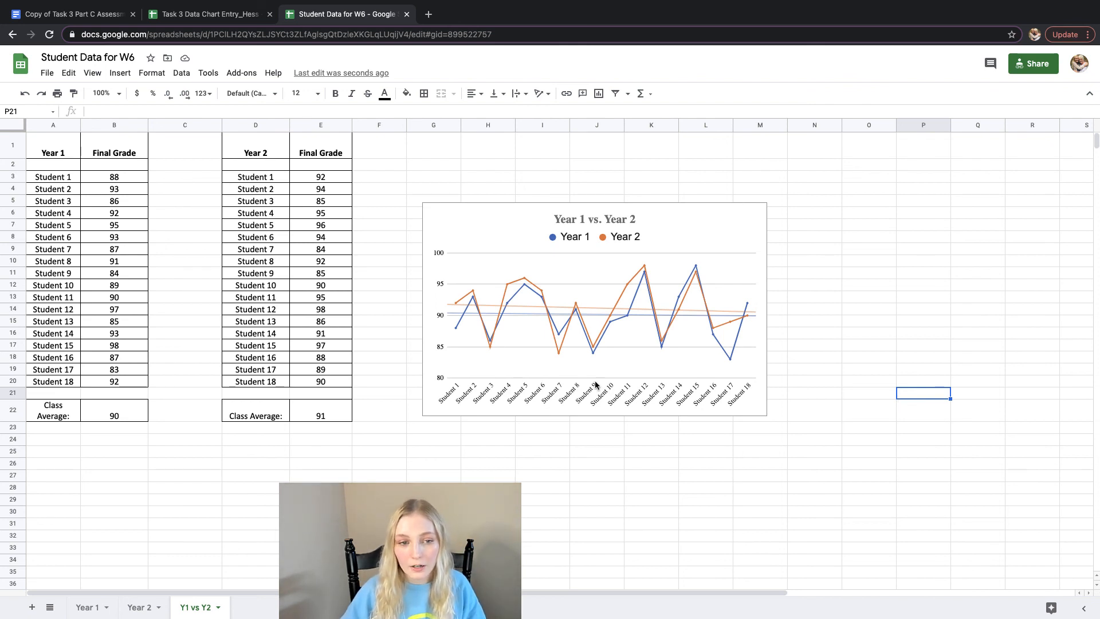
click(736, 399)
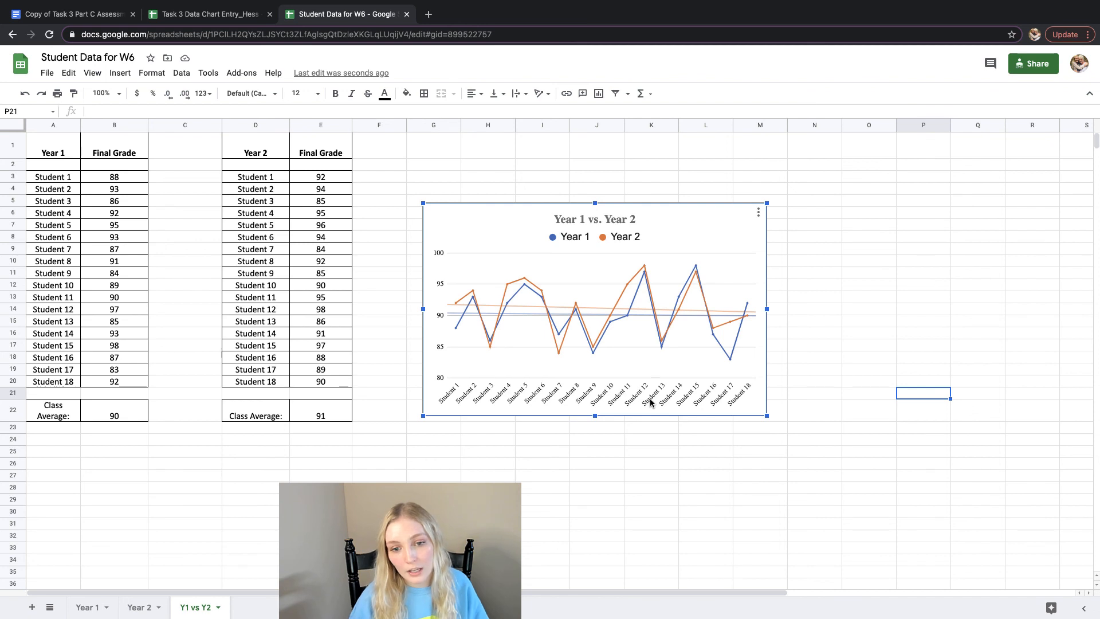
click(608, 465)
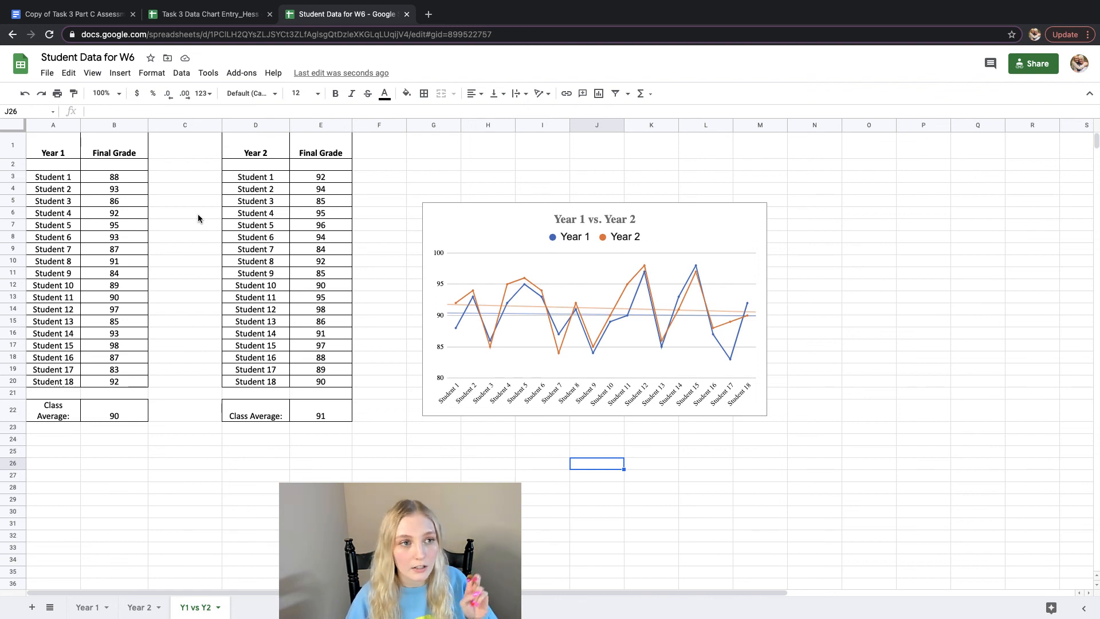
click(114, 72)
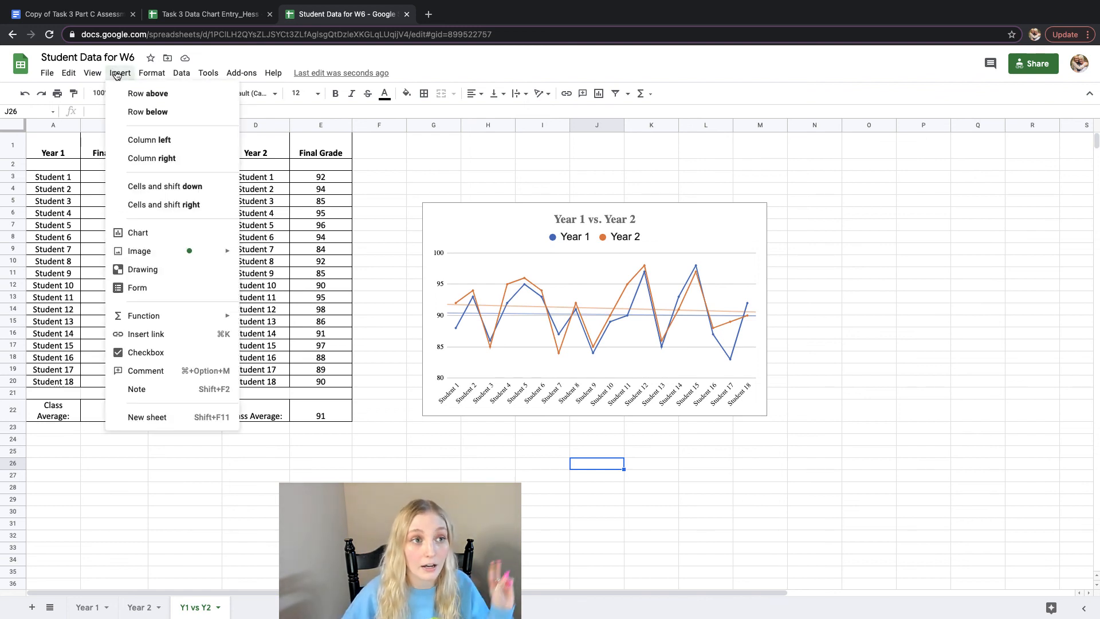
click(114, 73)
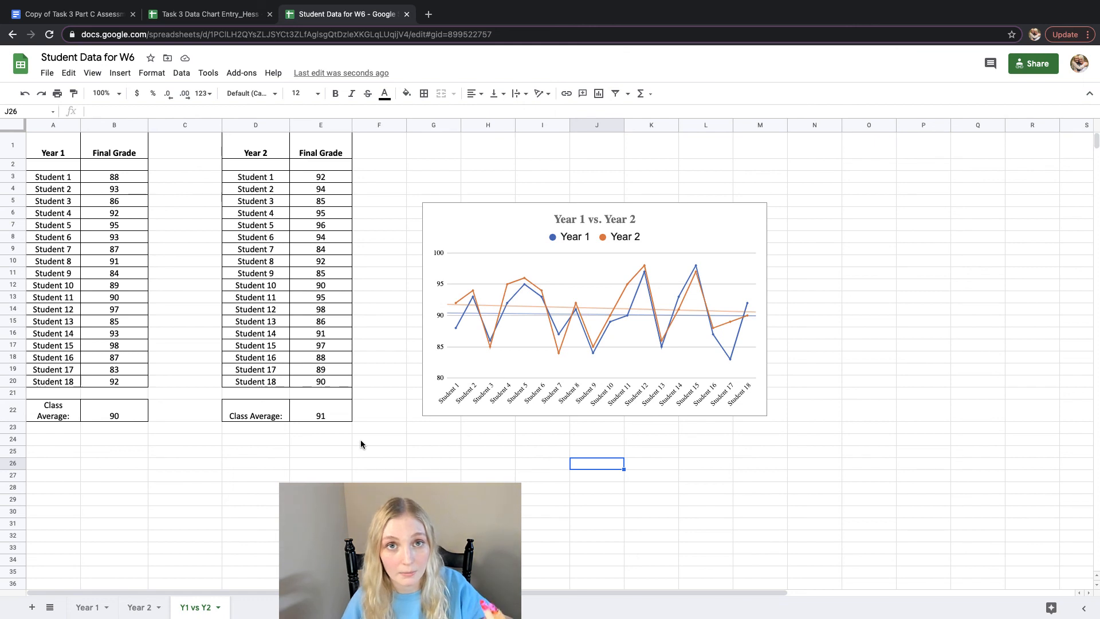